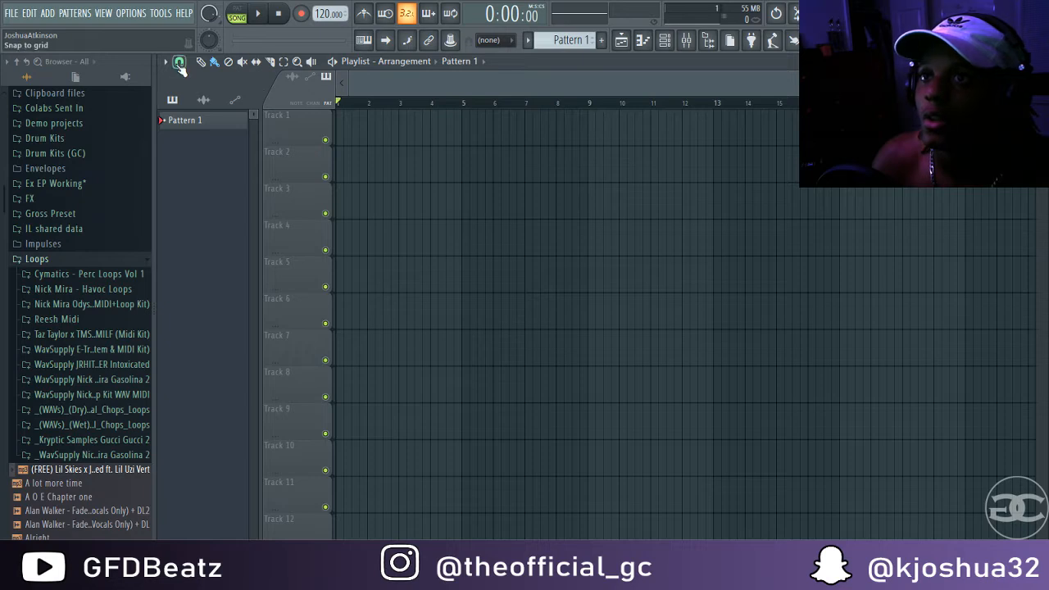
# Place Pattern 1 at bar 1 of Track 1 in the playlist, then close the playlist.
pyautogui.click(212, 119)
pyautogui.moveTo(434, 124); pyautogui.dragTo(287, 127)
pyautogui.moveTo(461, 139); pyautogui.dragTo(182, 131)
pyautogui.click(365, 133)
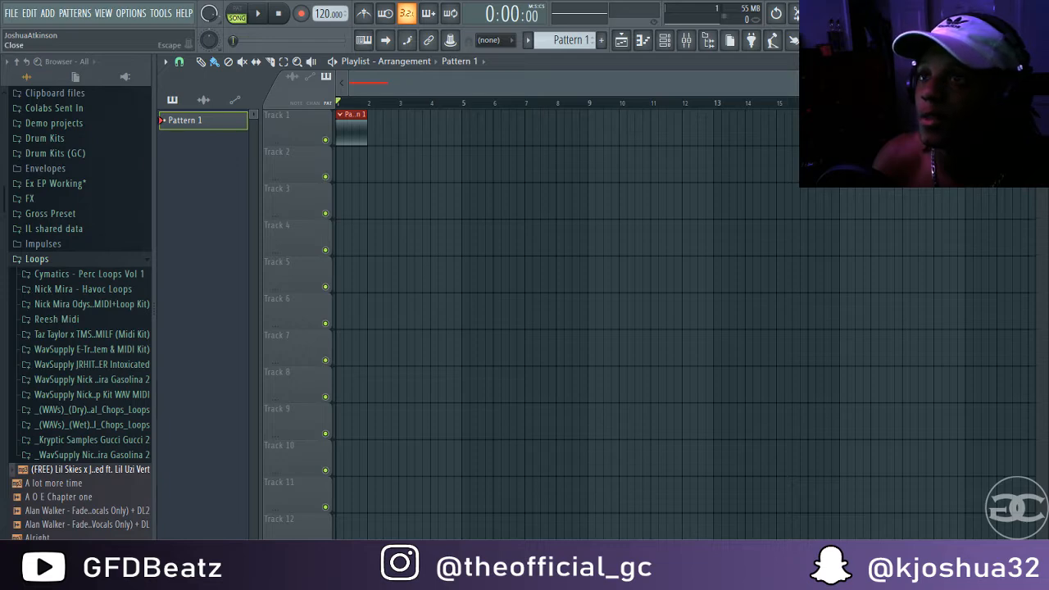
pyautogui.click(1039, 62)
# Open the Sampler channel's piano roll and choose the Minor Natural (Aeolian) scale stamp.
pyautogui.rightClick(265, 96)
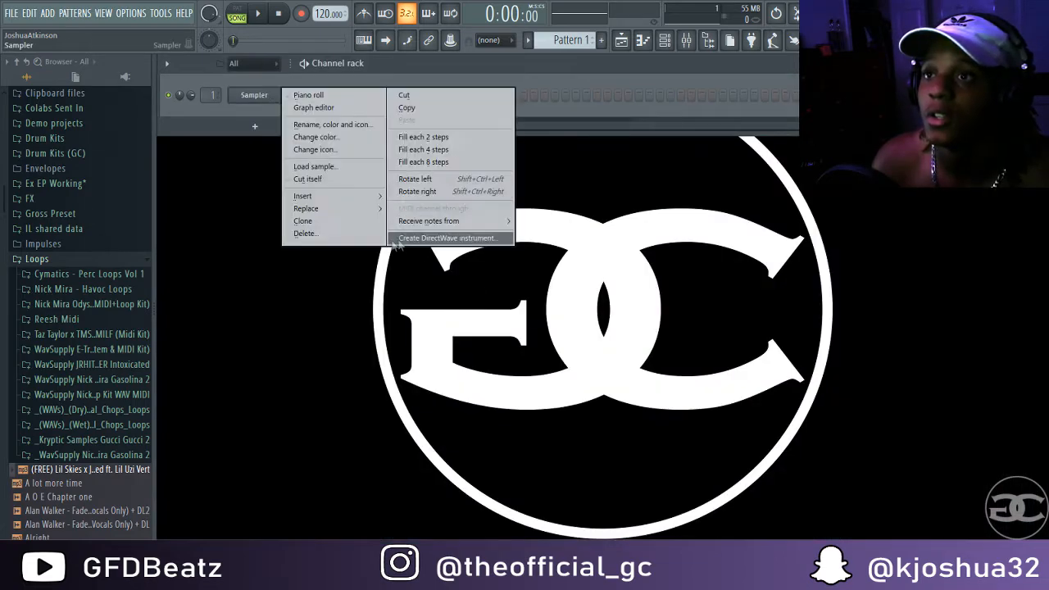
pyautogui.click(312, 96)
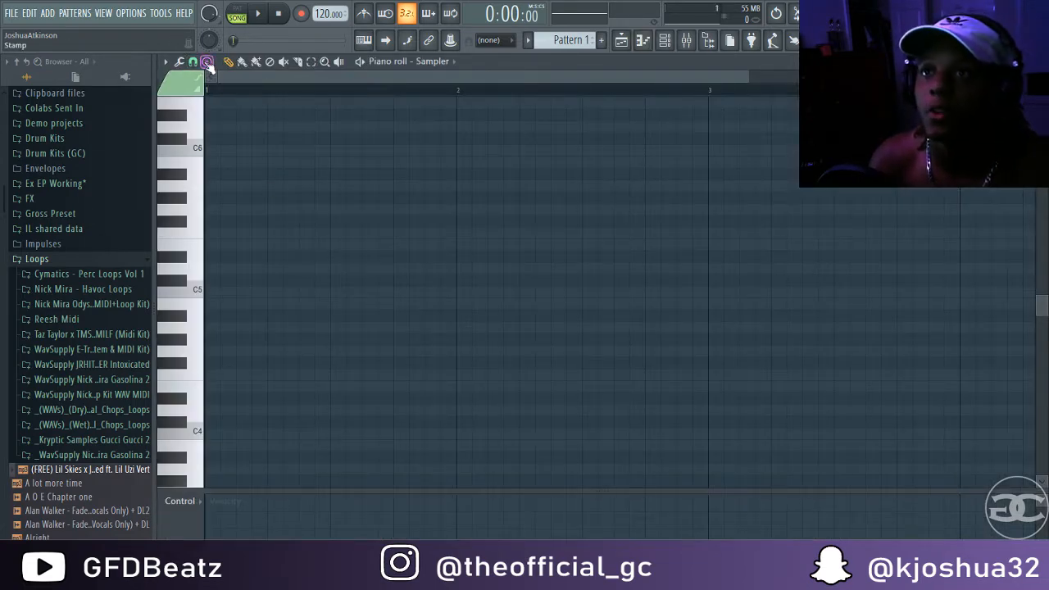
pyautogui.click(208, 63)
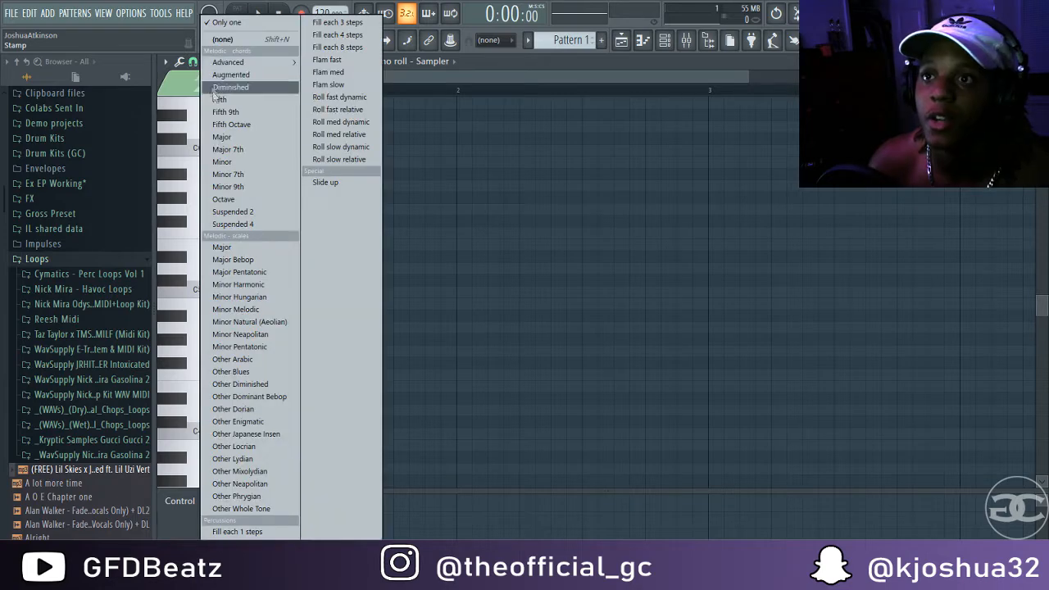
pyautogui.click(263, 325)
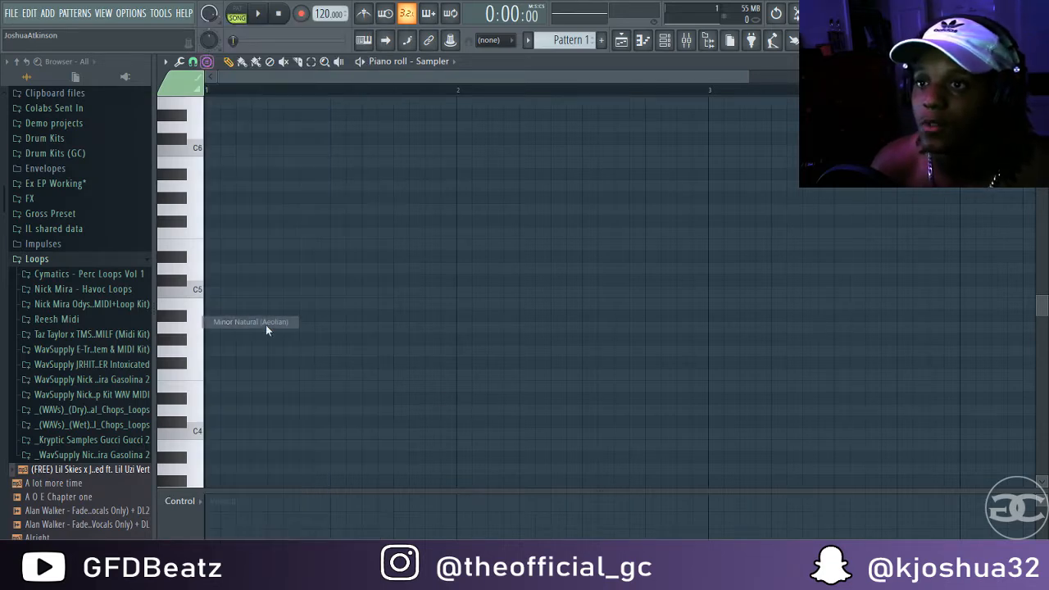
# Turn off the stamp's Only one option and stamp the E natural minor scale at bar 1 from E0 up through all octaves.
pyautogui.scroll(-10, 239, 392)
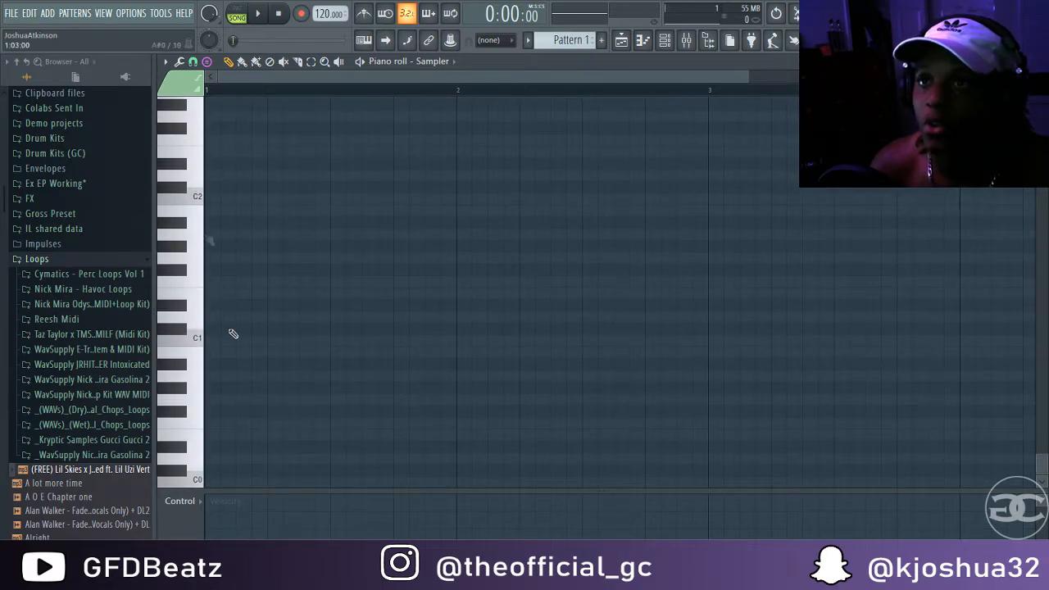
pyautogui.click(207, 62)
pyautogui.click(226, 27)
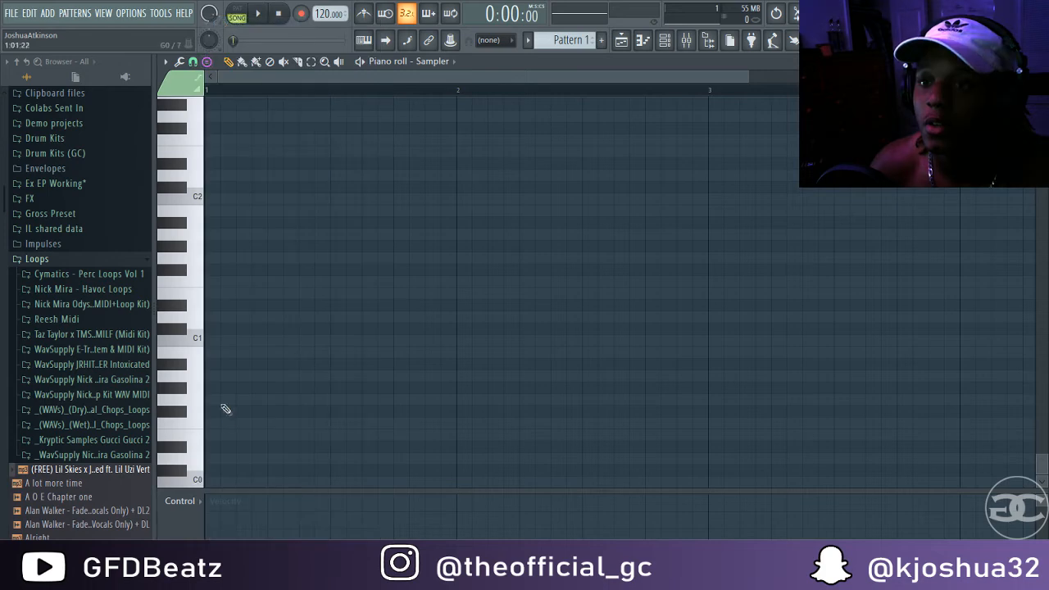
pyautogui.click(225, 436)
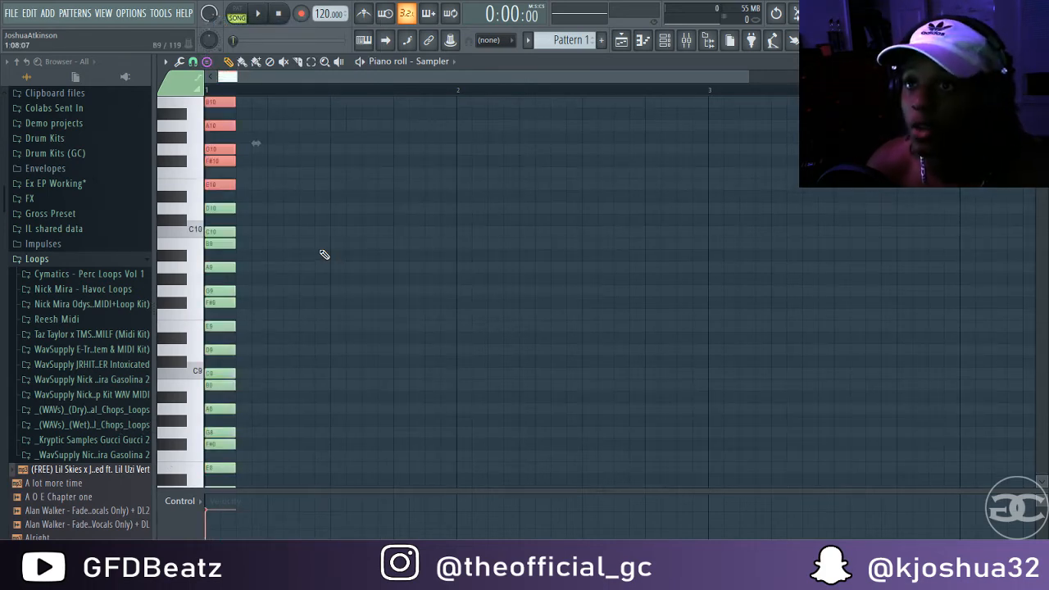
# Lengthen all the scale notes to the end of bar 8, deselect them and close the piano roll.
pyautogui.hotkey('ctrl', 'a')
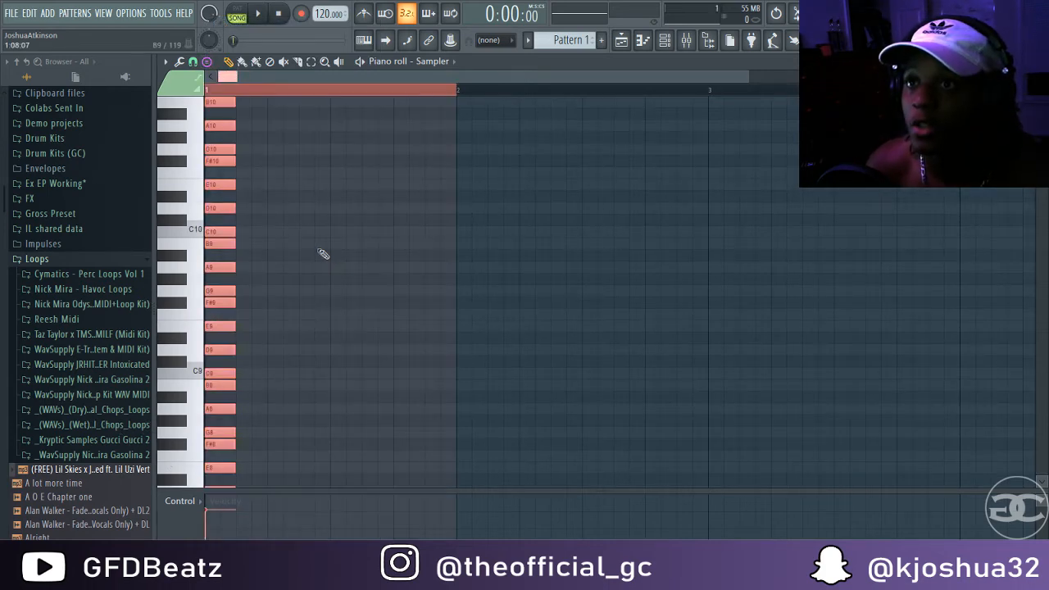
pyautogui.moveTo(233, 205); pyautogui.dragTo(799, 463)
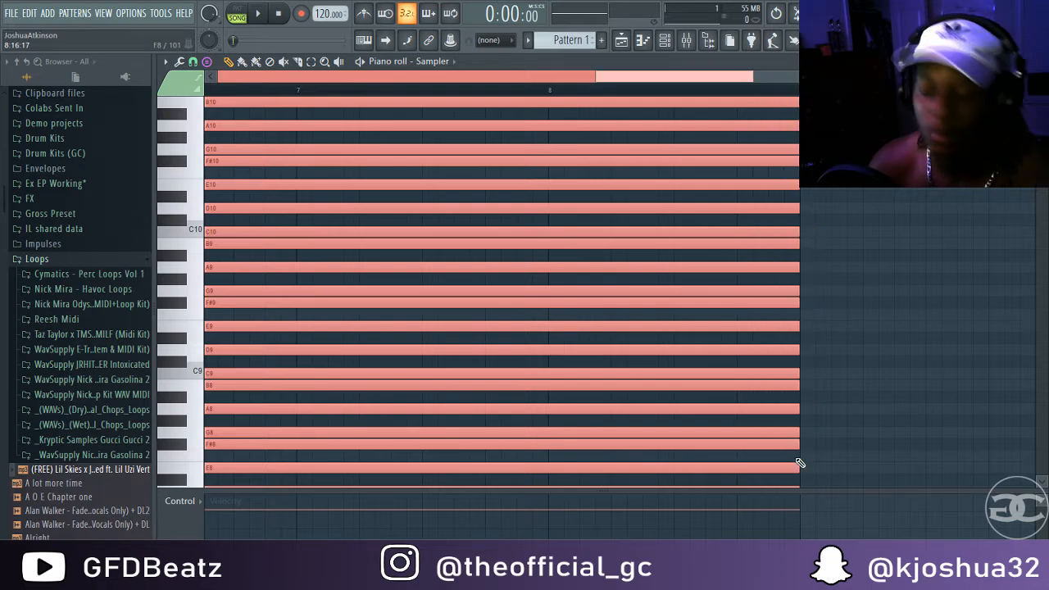
pyautogui.keyDown('ctrl'); pyautogui.click(851, 473); pyautogui.keyUp('ctrl')
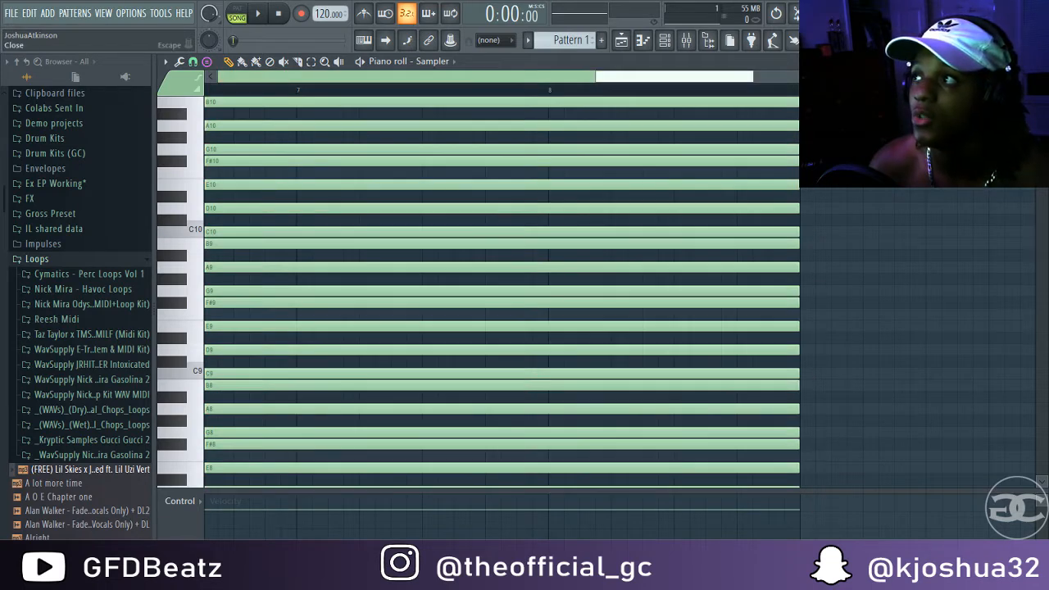
pyautogui.press('Escape')
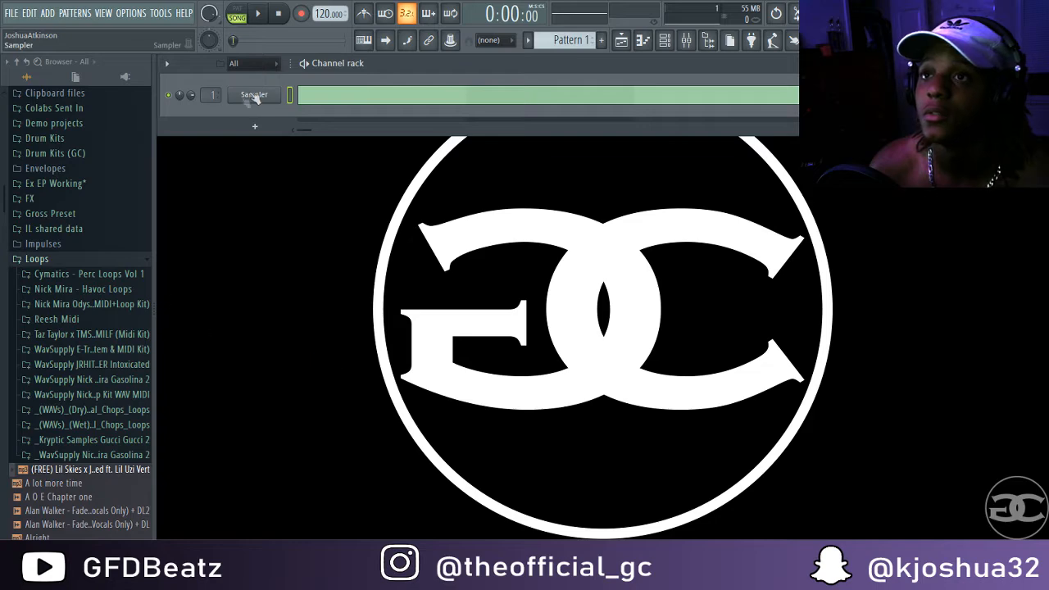
# Add an FL Keys instrument channel and audition its Grand Piano sound across several keys.
pyautogui.click(232, 127)
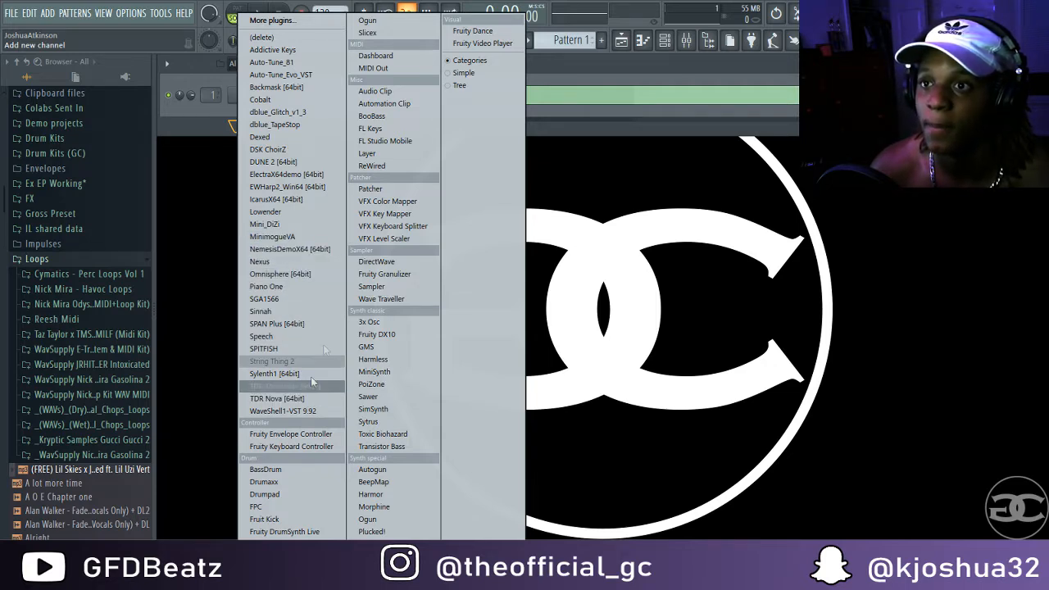
pyautogui.click(382, 128)
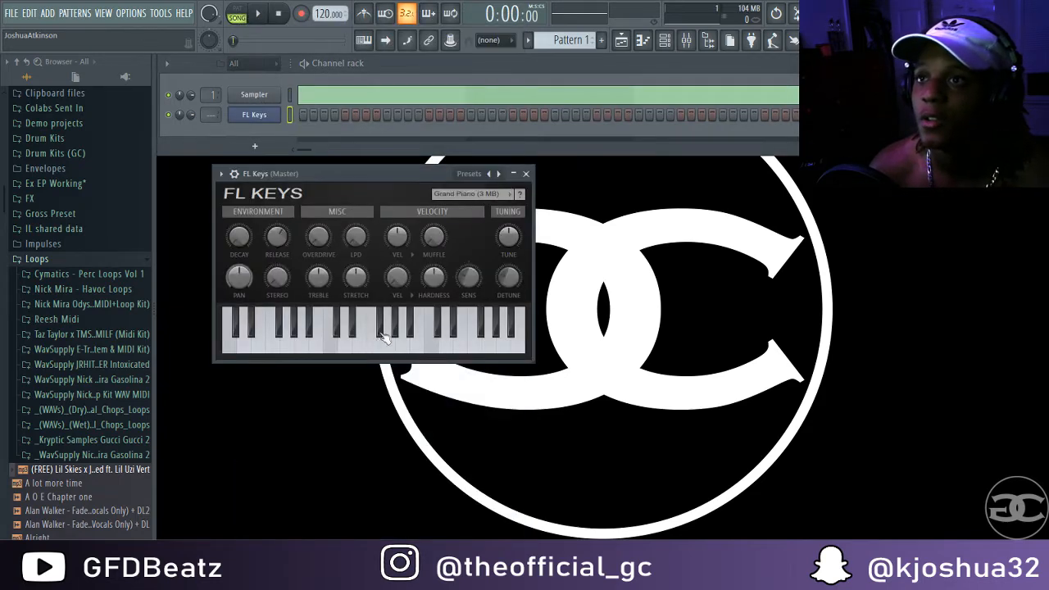
pyautogui.click(376, 340)
pyautogui.click(361, 340)
pyautogui.click(260, 340)
pyautogui.click(507, 340)
pyautogui.click(459, 340)
pyautogui.click(391, 348)
pyautogui.moveTo(391, 351); pyautogui.dragTo(335, 355)
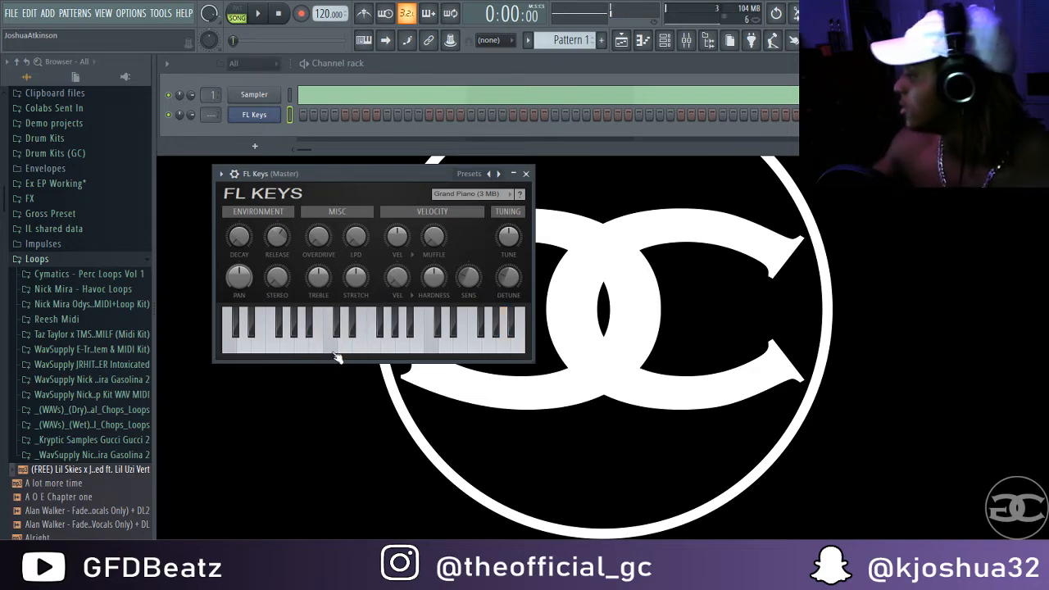
pyautogui.moveTo(381, 333); pyautogui.dragTo(418, 336)
# Open the FL Keys piano roll and place a one-beat E5 note at the start of bar 1.
pyautogui.rightClick(260, 118)
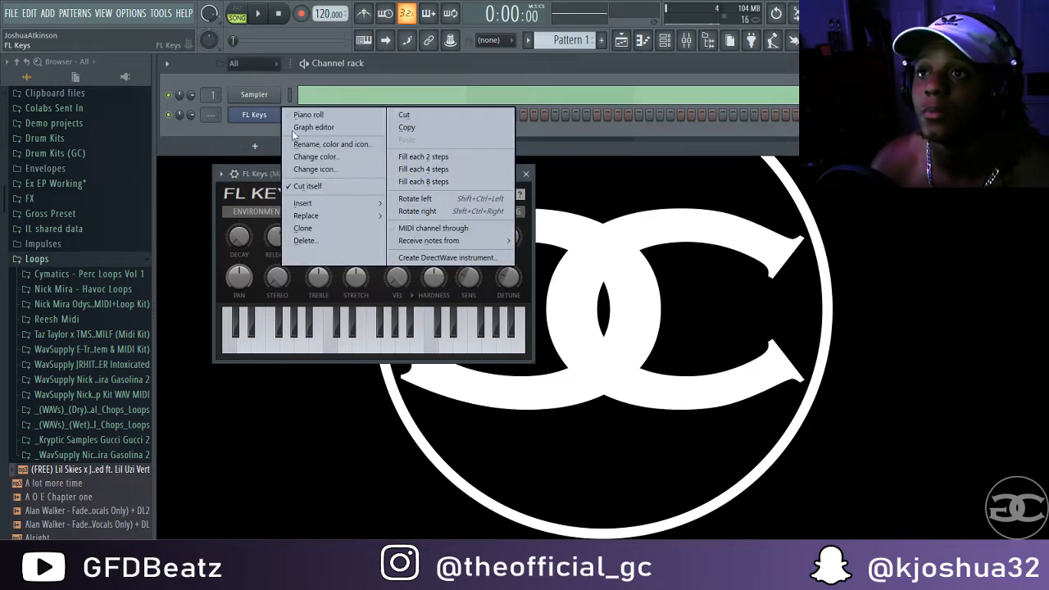
pyautogui.click(300, 116)
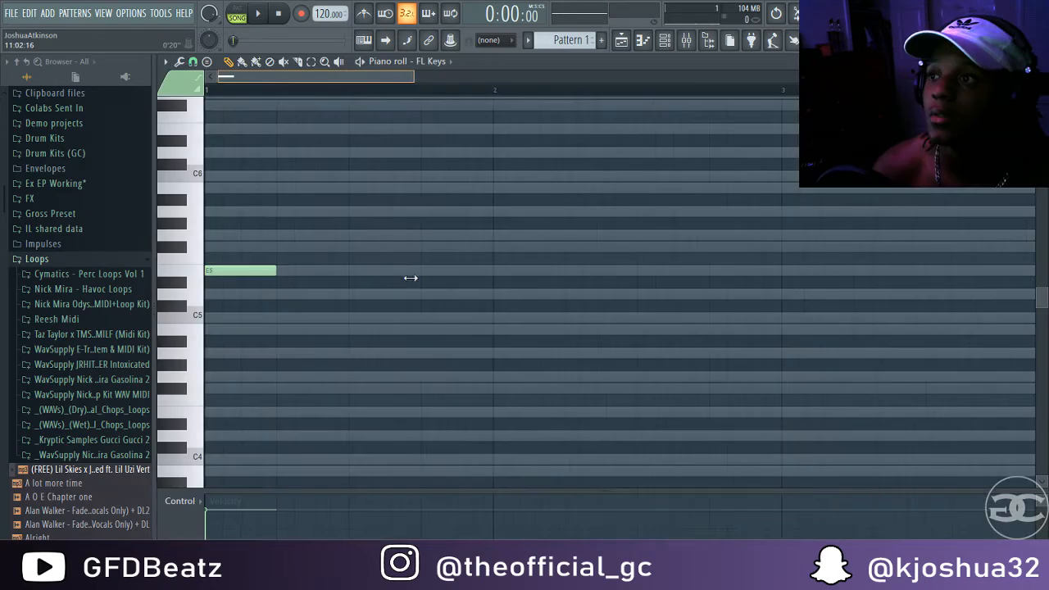
pyautogui.press('space')
pyautogui.press('space')
# Continue the bar 1 melody with one-beat notes G5, F#5 and B4 on beats 2, 3 and 4, and play it back.
pyautogui.click(282, 250)
pyautogui.rightClick(301, 244)
pyautogui.press('space')
pyautogui.click(278, 235)
pyautogui.press('space')
pyautogui.click(350, 247)
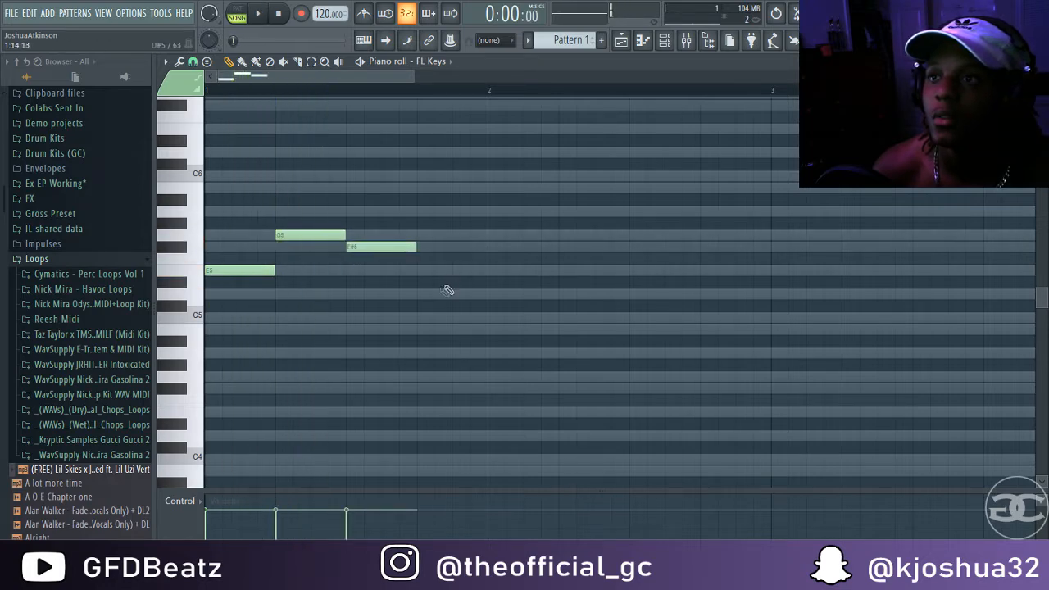
pyautogui.click(422, 318)
pyautogui.moveTo(426, 319); pyautogui.dragTo(429, 326)
pyautogui.press('space')
pyautogui.press('space')
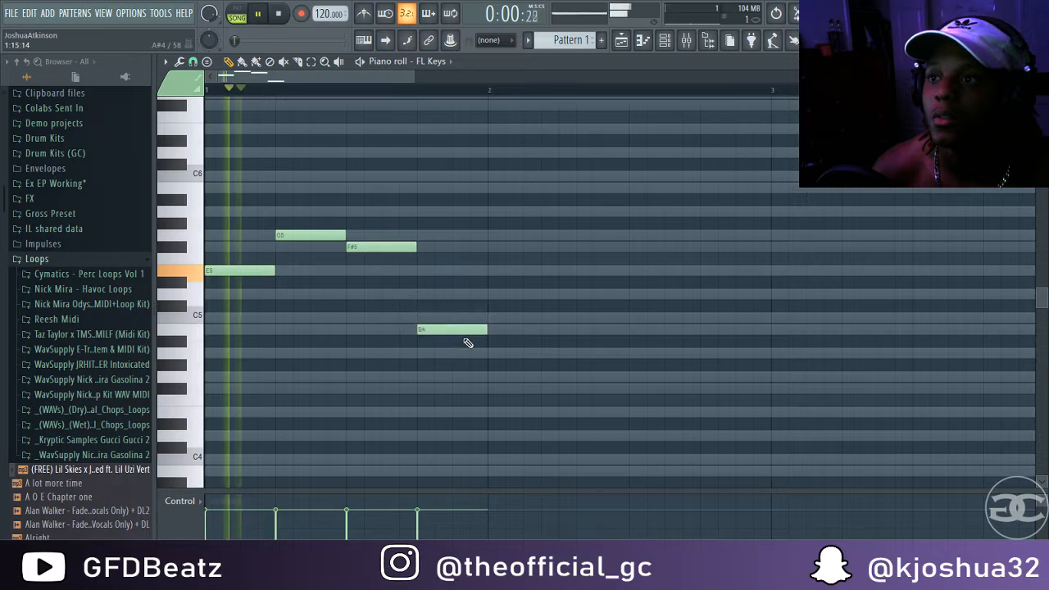
# Duplicate the one-bar melody three times to fill bars 2 to 4 and preview the playback.
pyautogui.hotkey('ctrl', 'b')
pyautogui.hotkey('ctrl', 'b')
pyautogui.hotkey('ctrl', 'b')
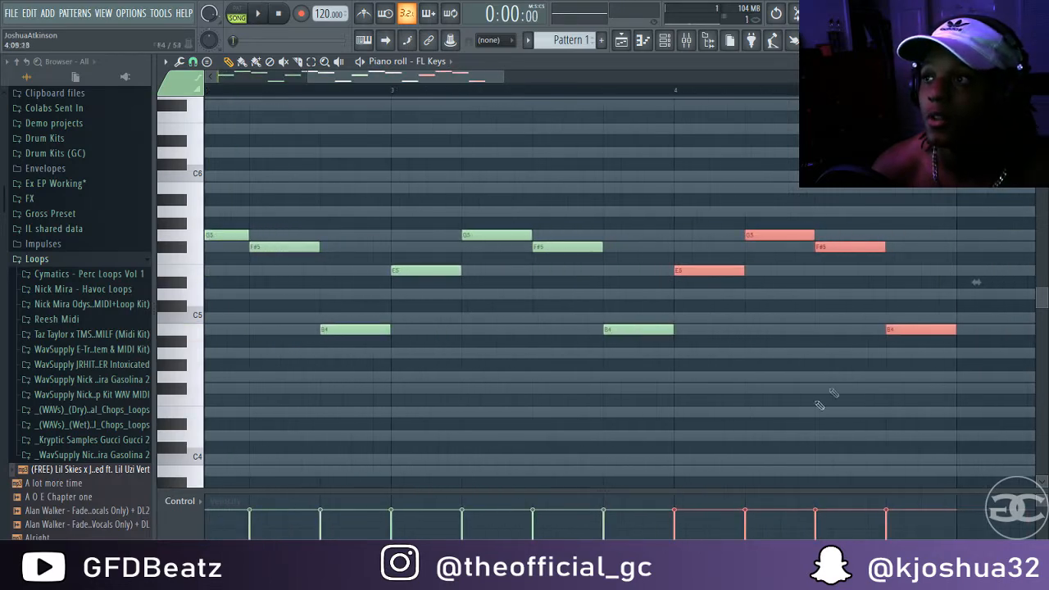
pyautogui.moveTo(452, 81); pyautogui.dragTo(608, 75)
pyautogui.press('space')
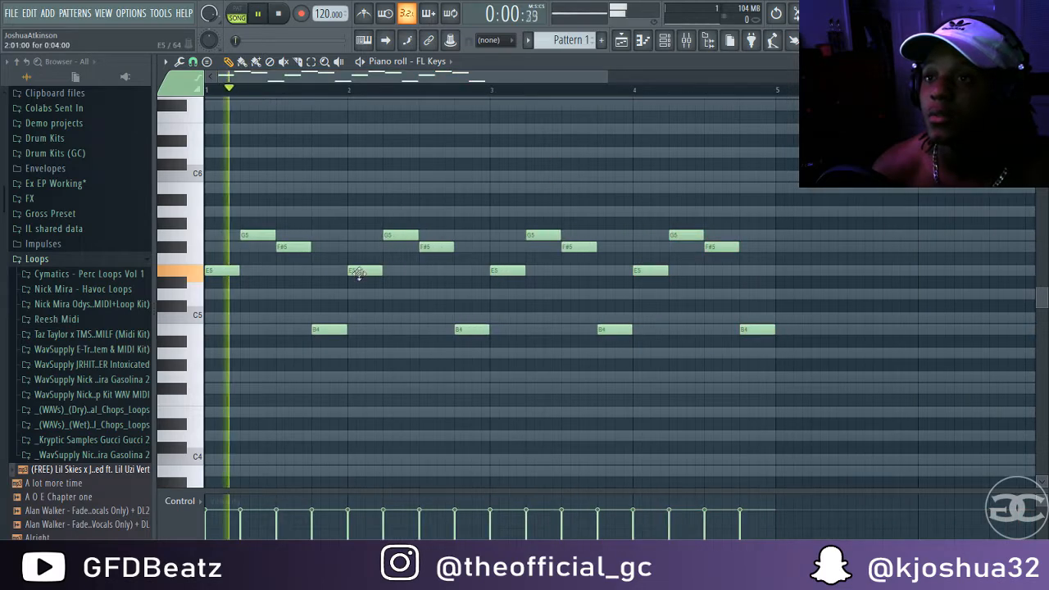
pyautogui.press('space')
# Raise the G5 notes in bars 2 and 4 by two semitones to A5 and listen to the melody.
pyautogui.moveTo(399, 258); pyautogui.dragTo(399, 215)
pyautogui.moveTo(679, 256); pyautogui.dragTo(679, 214)
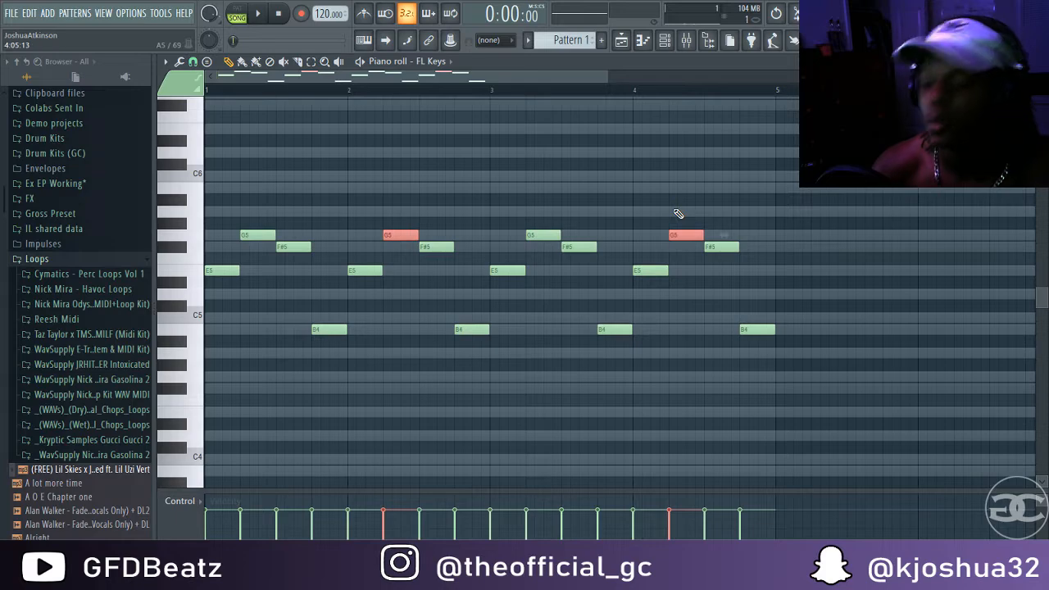
pyautogui.hotkey('shift', 'Up')
pyautogui.hotkey('shift', 'Up')
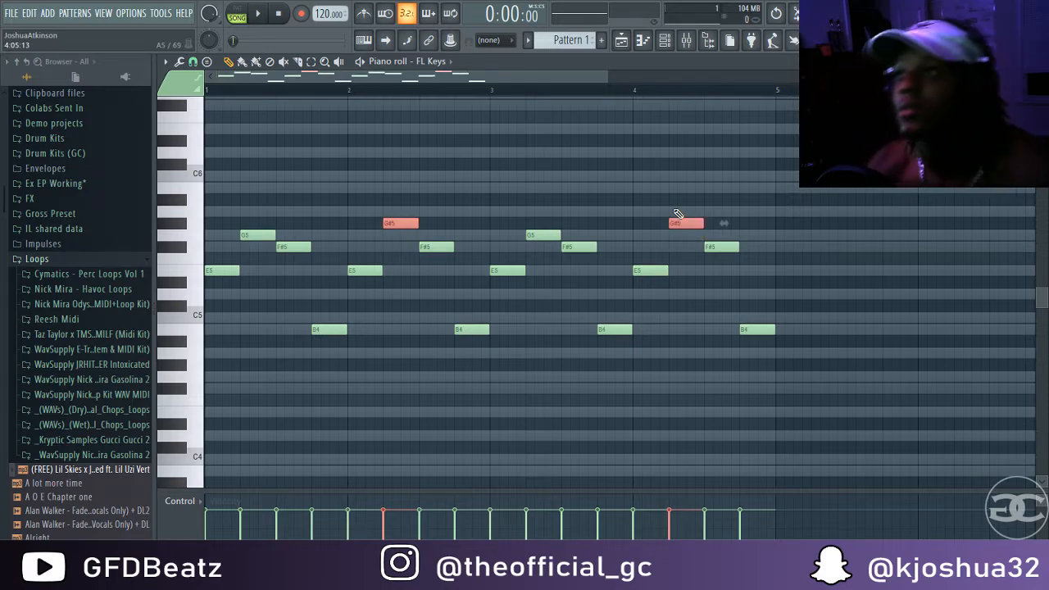
pyautogui.scroll(2, 678, 214)
pyautogui.press('space')
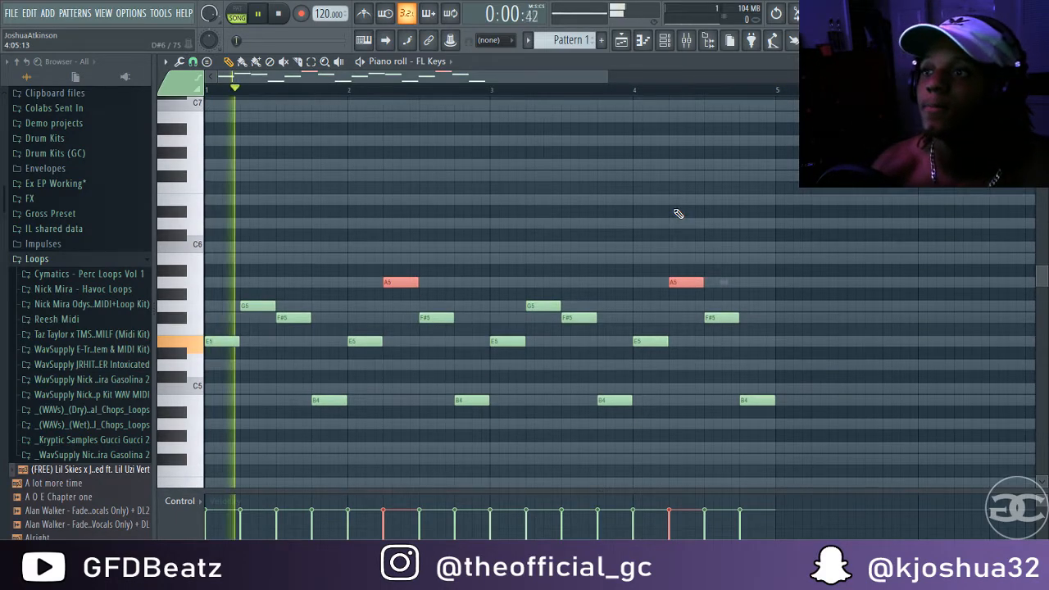
pyautogui.hotkey('ctrl', 'd')
pyautogui.scroll(-4, 544, 206)
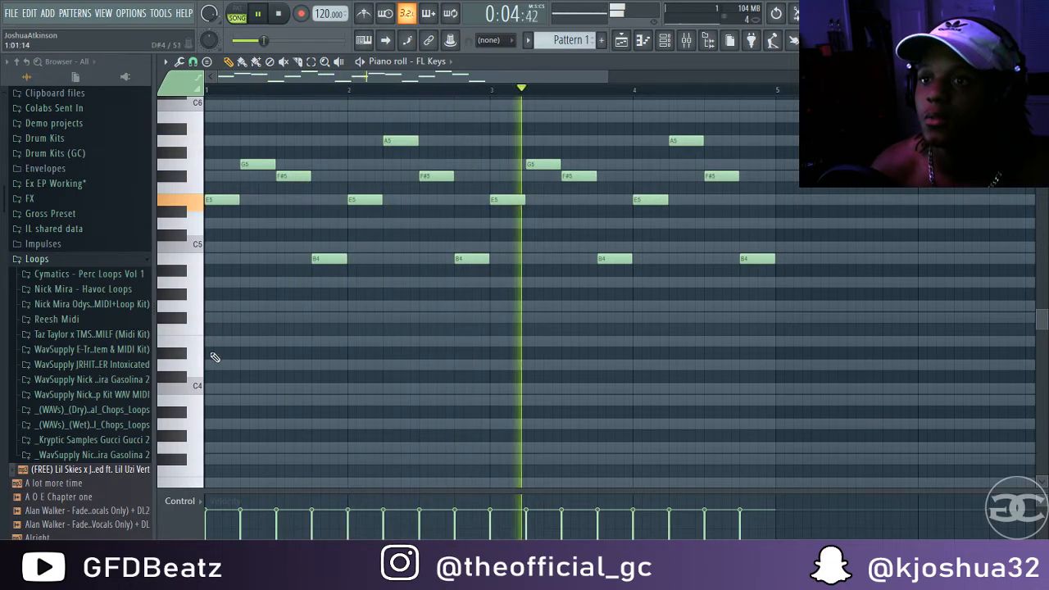
pyautogui.press('space')
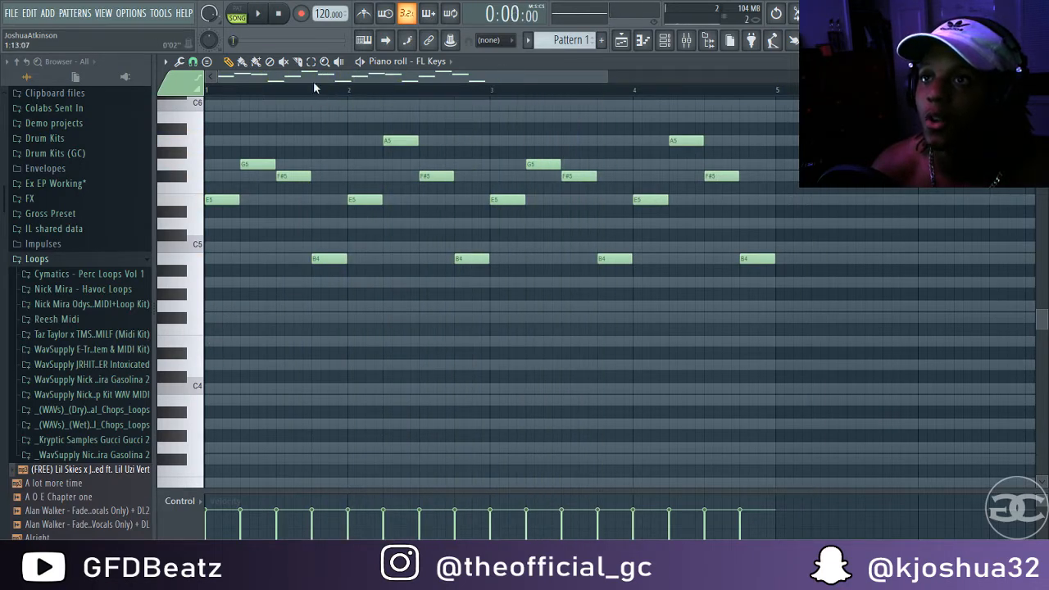
# Add one-bar E4 bass notes in bars 1 and 3 and a two-beat B3 in the second half of bar 4, then play back.
pyautogui.click(220, 343)
pyautogui.moveTo(238, 344); pyautogui.dragTo(368, 348)
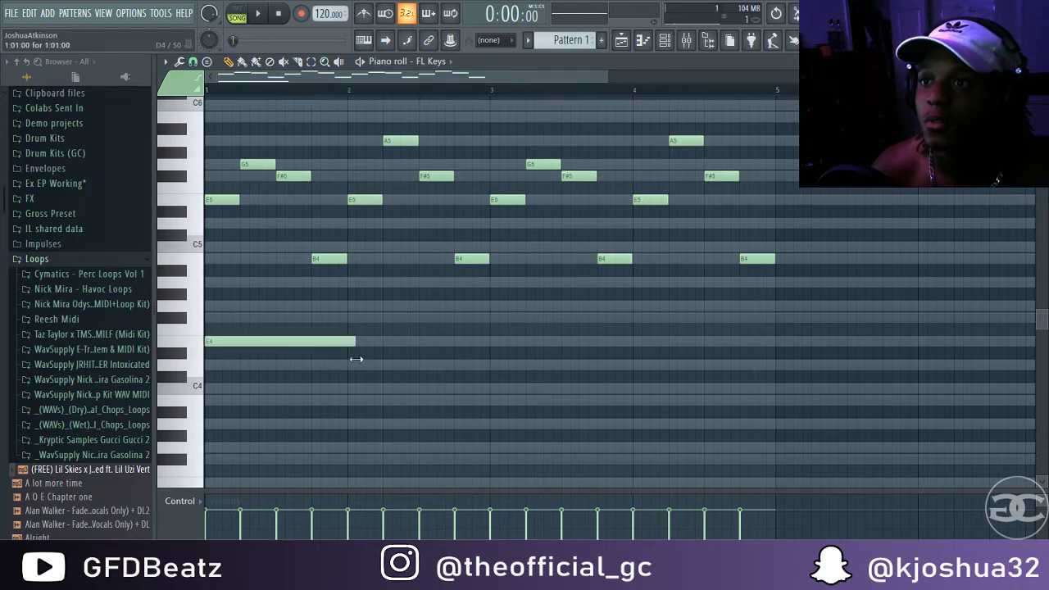
pyautogui.click(492, 342)
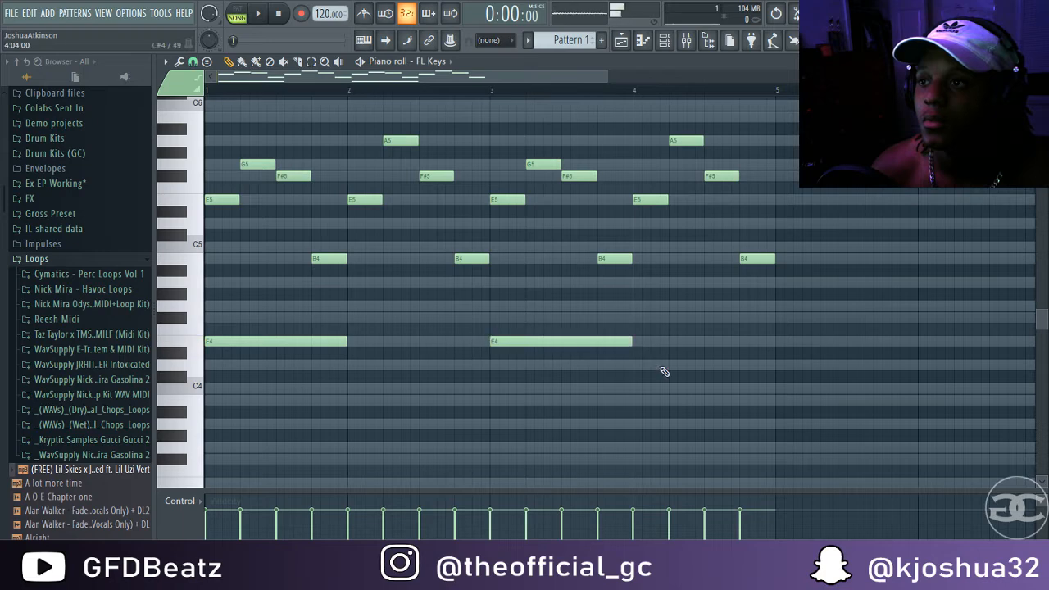
pyautogui.click(706, 400)
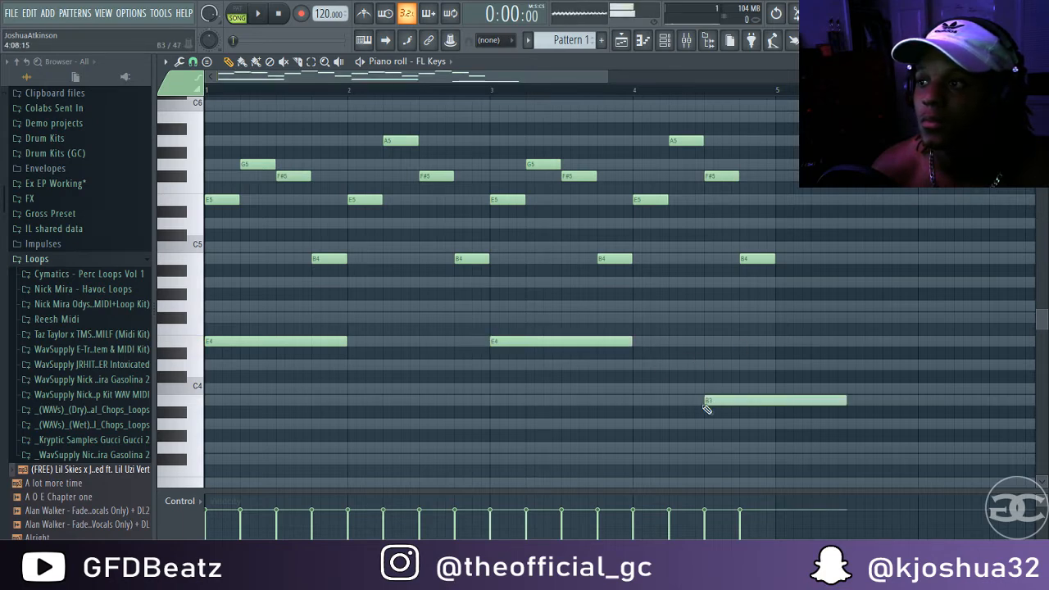
pyautogui.moveTo(844, 403); pyautogui.dragTo(765, 402)
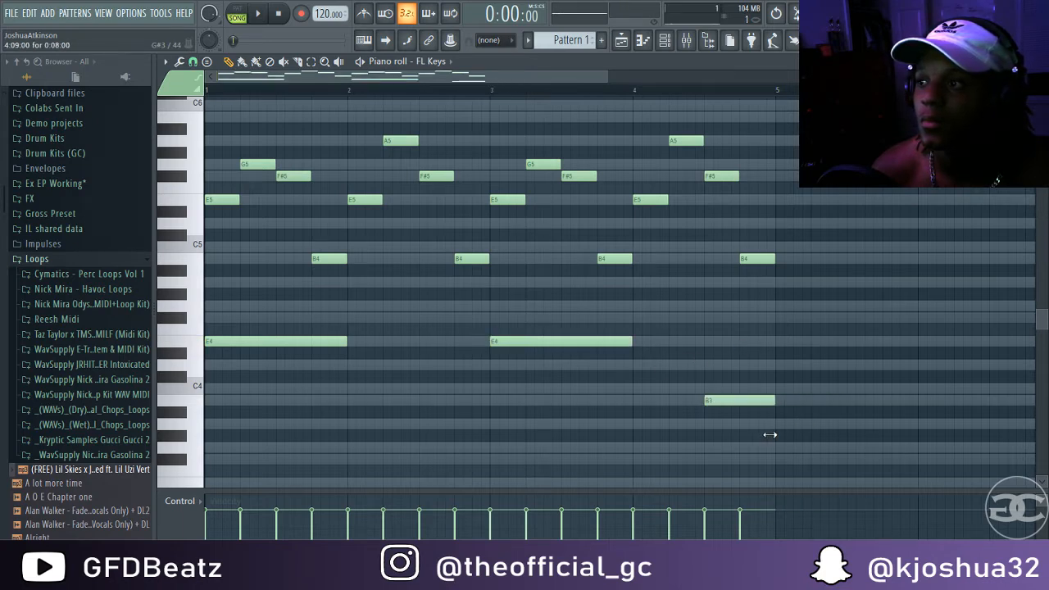
pyautogui.press('space')
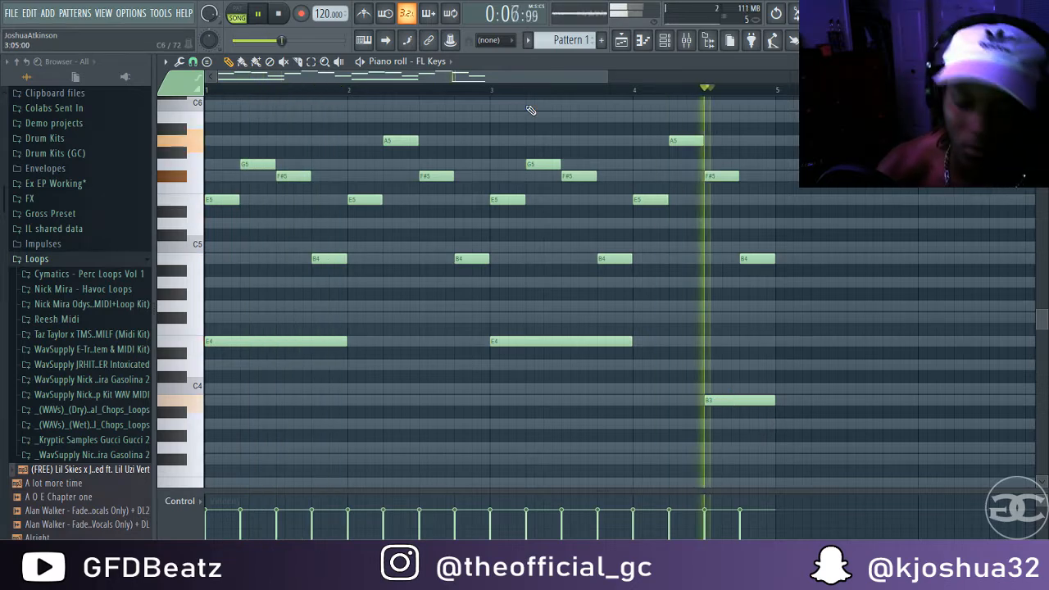
# Transpose all the FL Keys notes down one octave, deselect them and play back the result.
pyautogui.hotkey('ctrl', 'a')
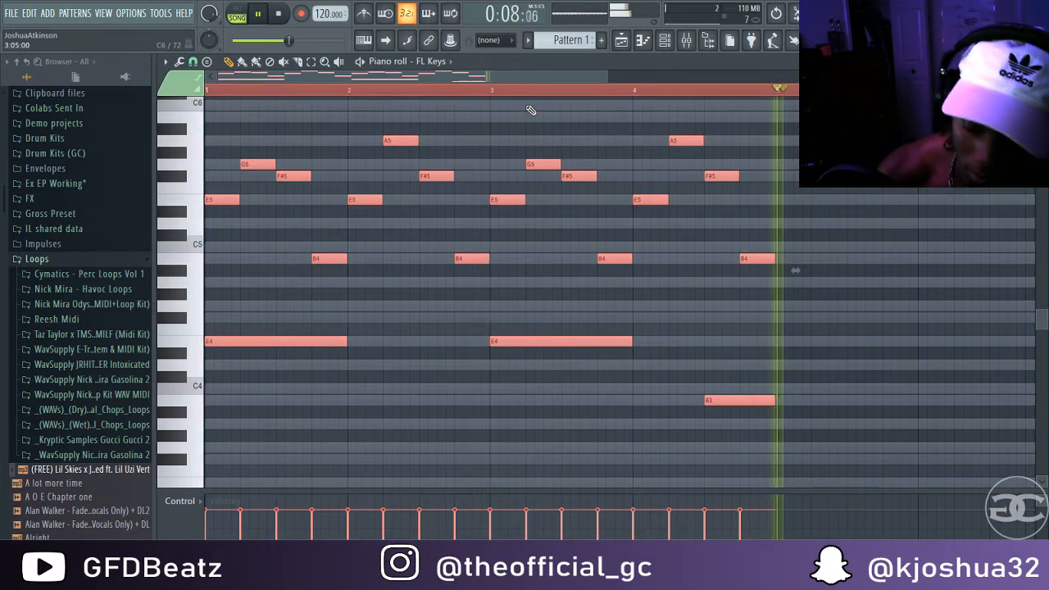
pyautogui.hotkey('ctrl', 'Down')
pyautogui.press('space')
pyautogui.hotkey('ctrl', 'd')
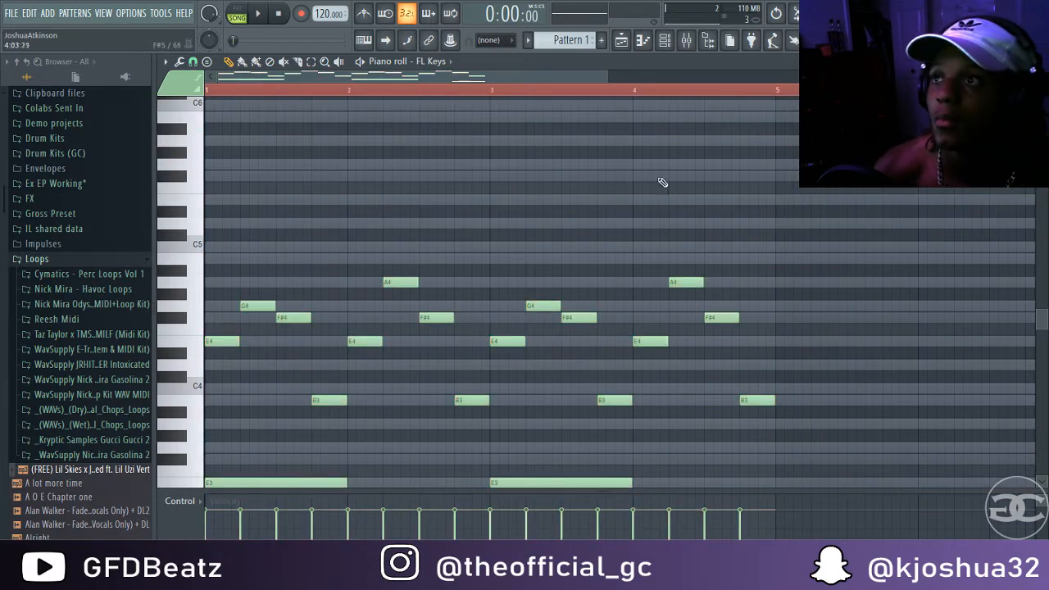
pyautogui.press('space')
pyautogui.scroll(-4, 454, 300)
pyautogui.keyDown('ctrl'); pyautogui.scroll(-1, 454, 300); pyautogui.keyUp('ctrl')
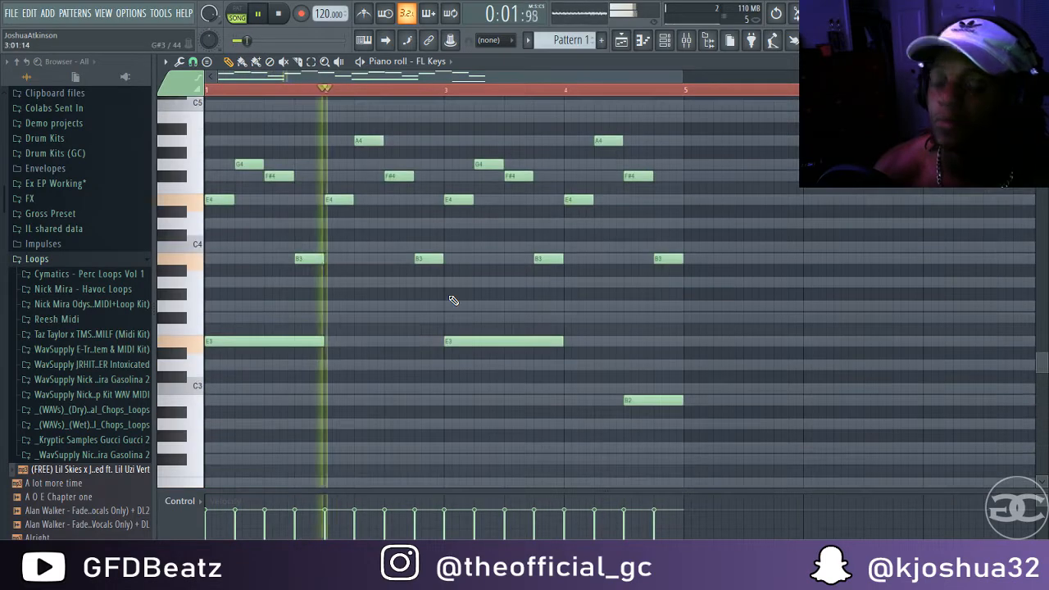
pyautogui.press('space')
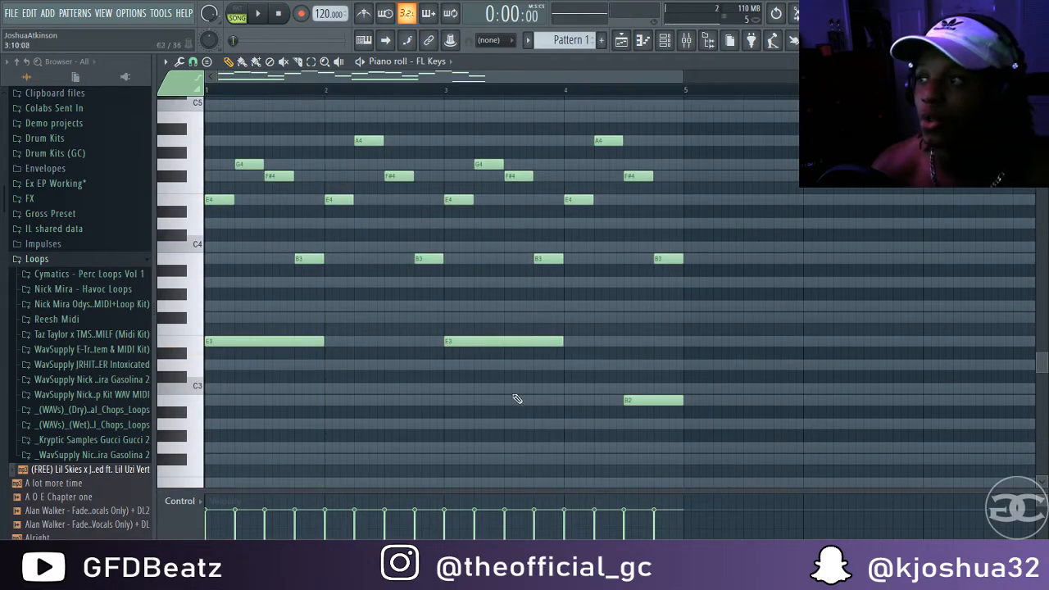
# Play back the melody and layer two-beat upper notes: B4 opening bars 1 and 3, E5 followed by C5 in bars 2 and 4.
pyautogui.scroll(-6, 512, 396)
pyautogui.scroll(8, 514, 389)
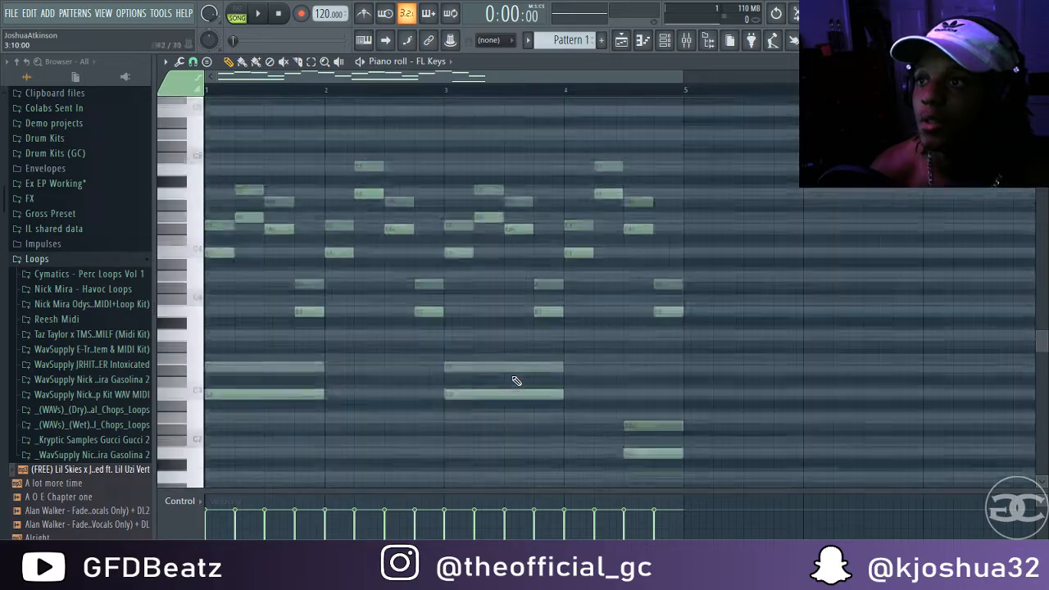
pyautogui.press('space')
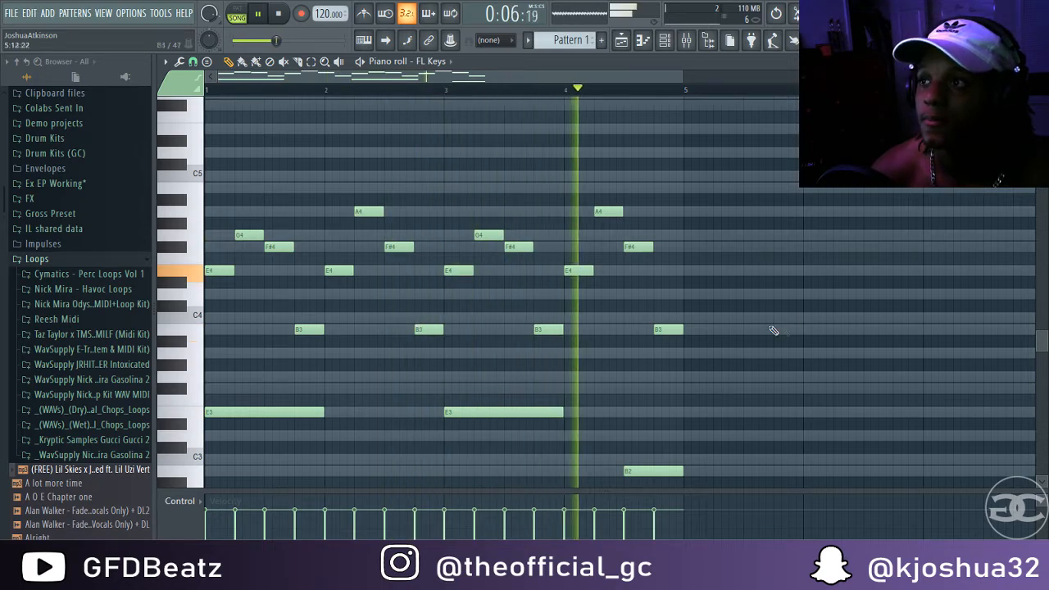
pyautogui.press('space')
pyautogui.press('space')
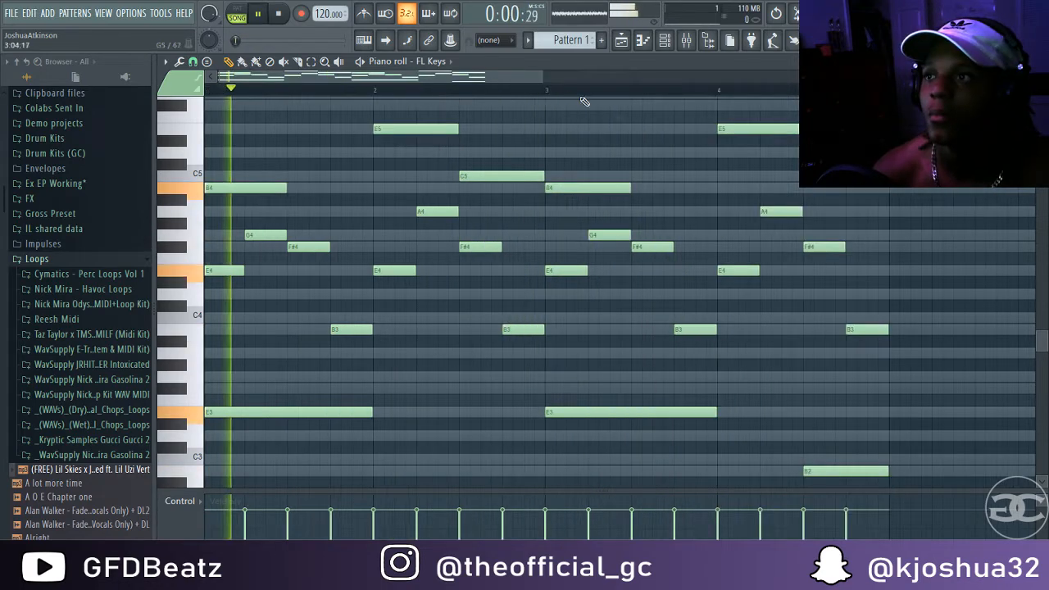
# Raise the two-beat C5 in bar 4 to F#5, duplicate the four bars into bars 5 to 8 and play back.
pyautogui.scroll(-3, 549, 92)
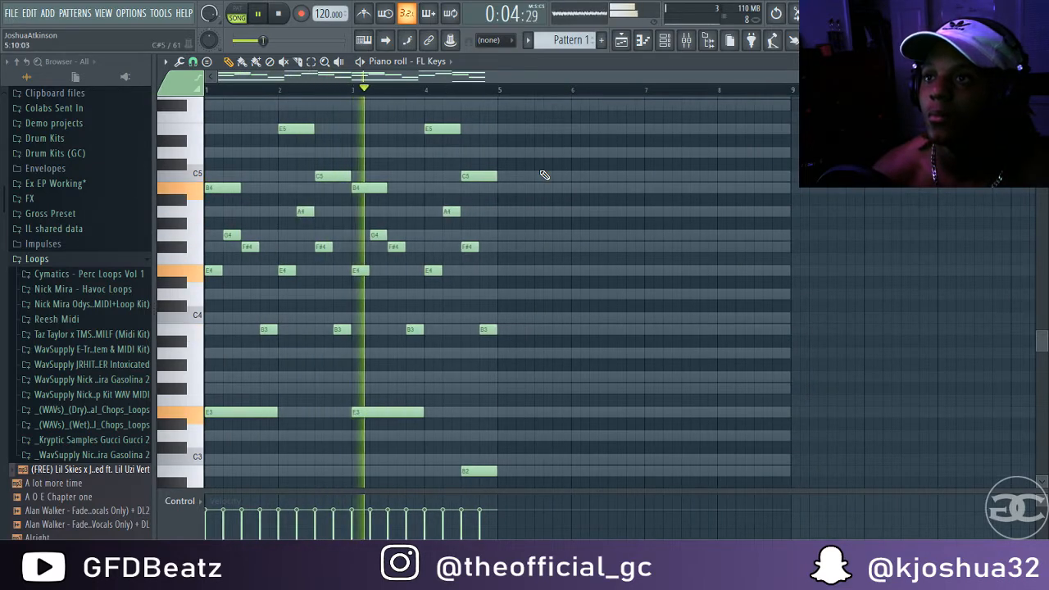
pyautogui.moveTo(476, 175); pyautogui.dragTo(475, 114)
pyautogui.press('space')
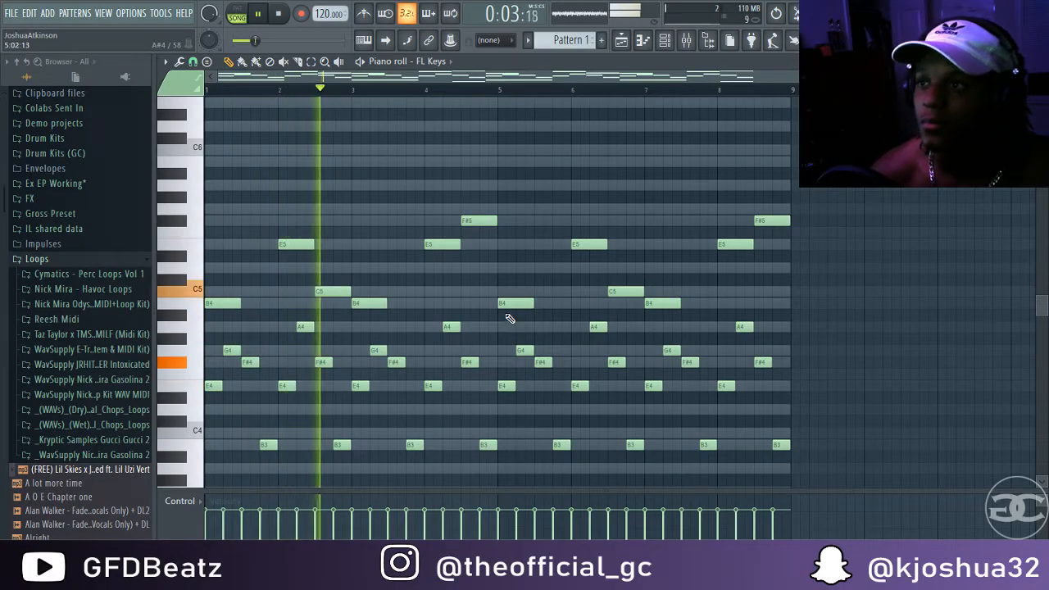
# Add a C5 in the second half of bar 8 and shorten it to one beat.
pyautogui.click(771, 291)
pyautogui.moveTo(787, 291); pyautogui.dragTo(772, 292)
pyautogui.click(779, 303)
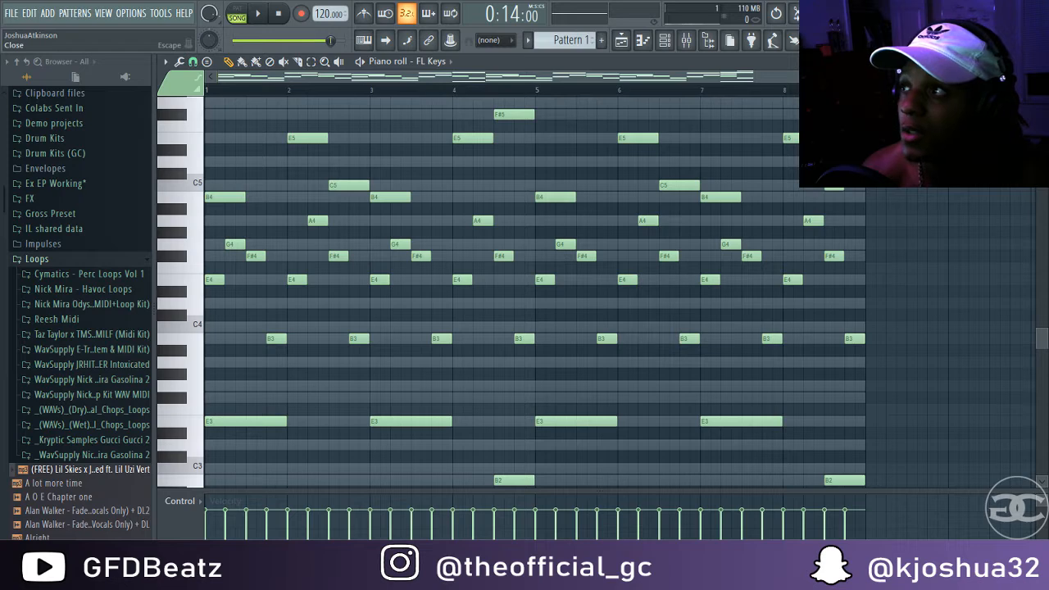
# Close the note editor and the FL Keys window, and rename the FL Keys channel to Piano.
pyautogui.press('Escape')
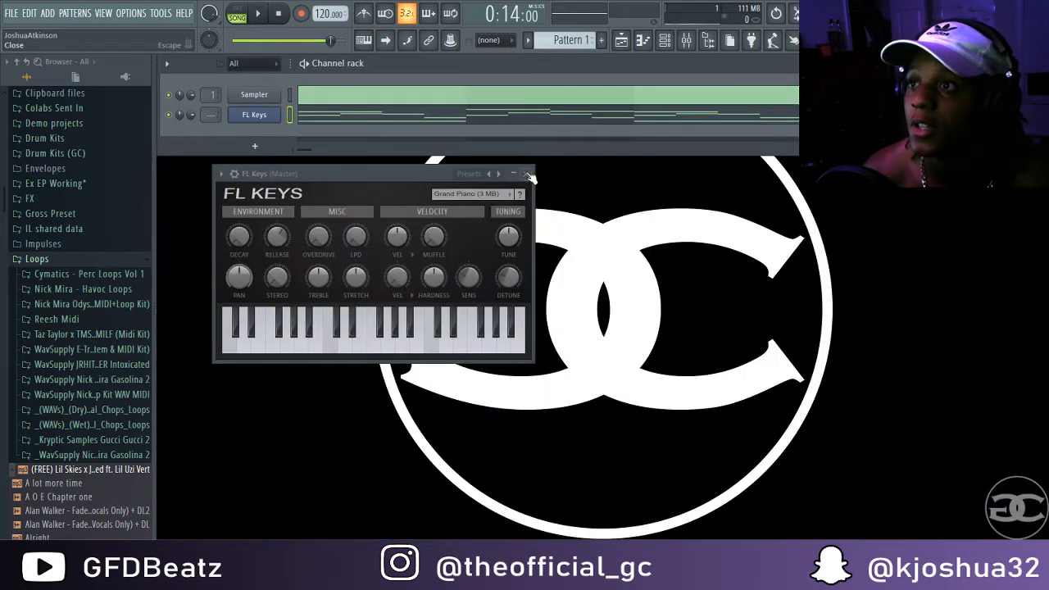
pyautogui.click(529, 175)
pyautogui.rightClick(241, 112)
pyautogui.press('F2')
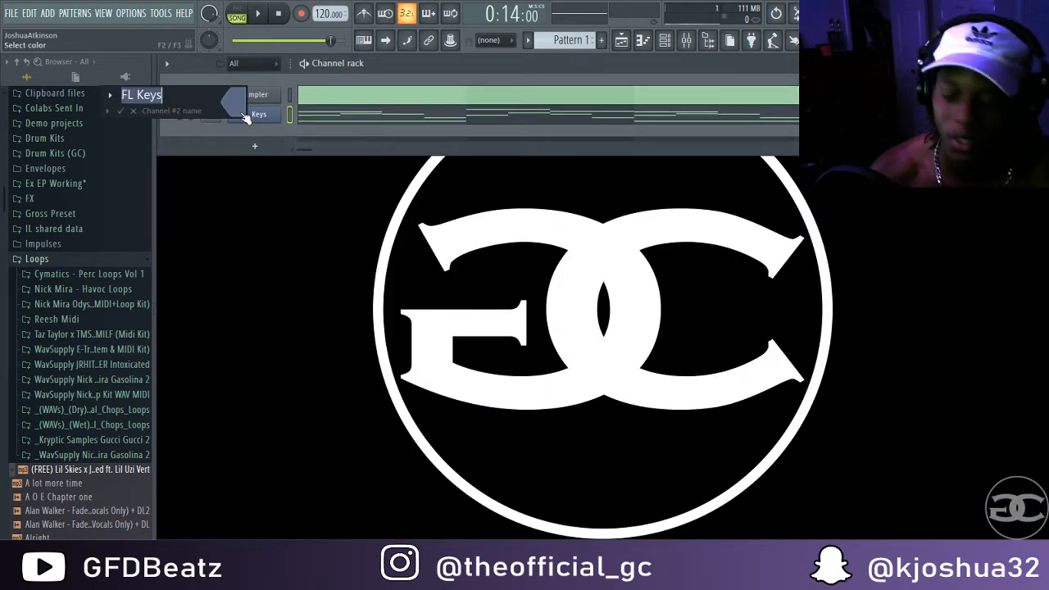
pyautogui.write('Piano')
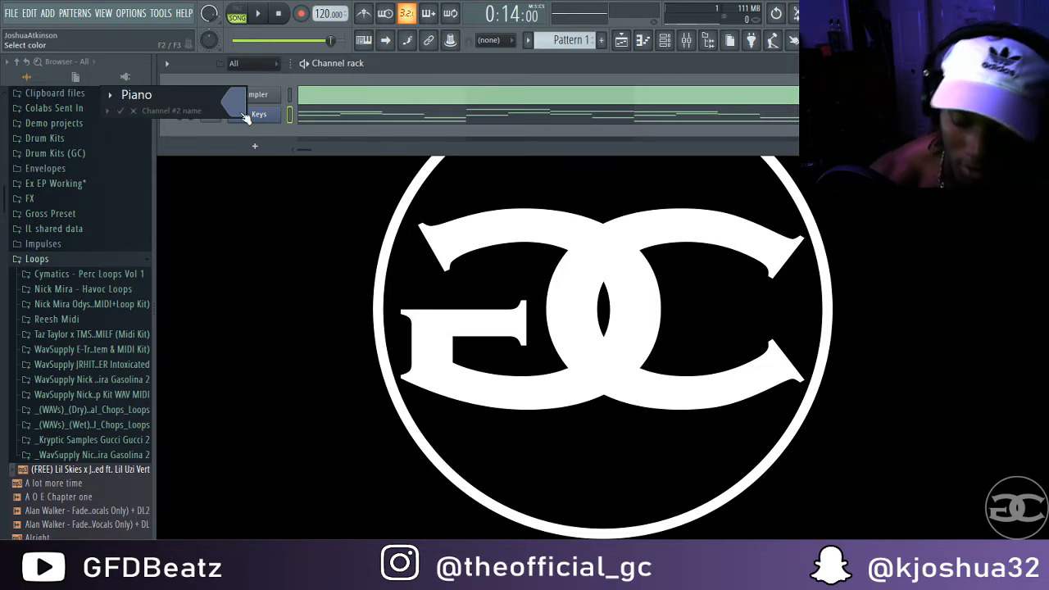
pyautogui.press('Return')
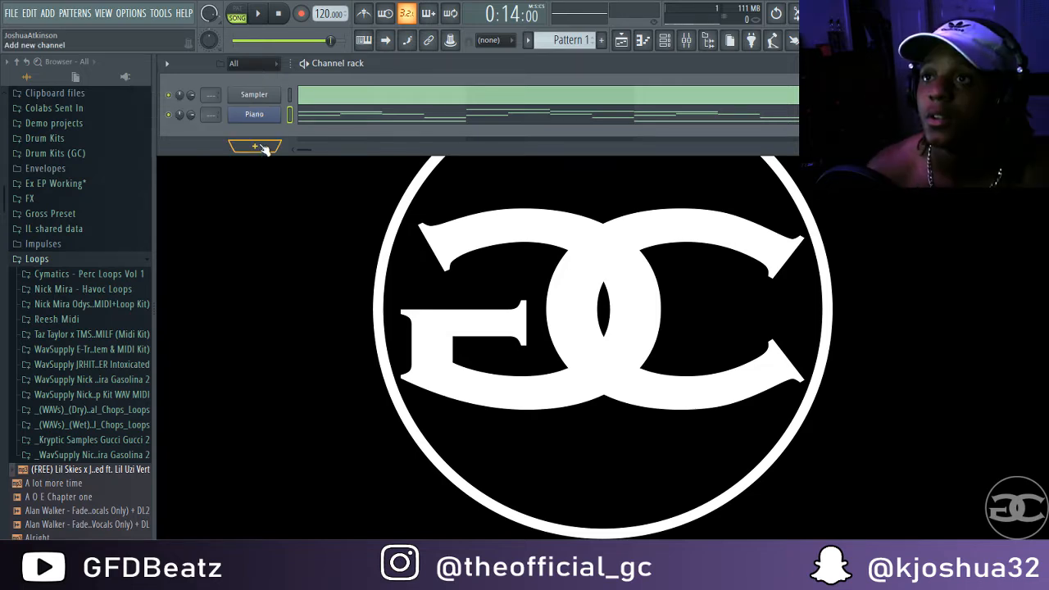
# Add a Sytrus channel with the Bellarina preset and copy the Piano channel's notes into it.
pyautogui.click(266, 148)
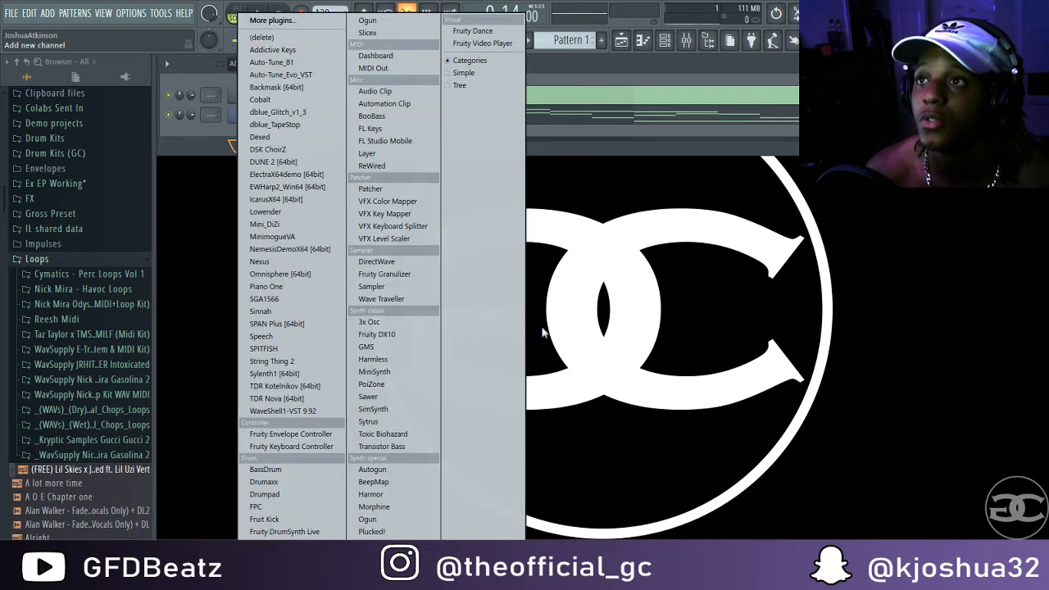
pyautogui.click(411, 434)
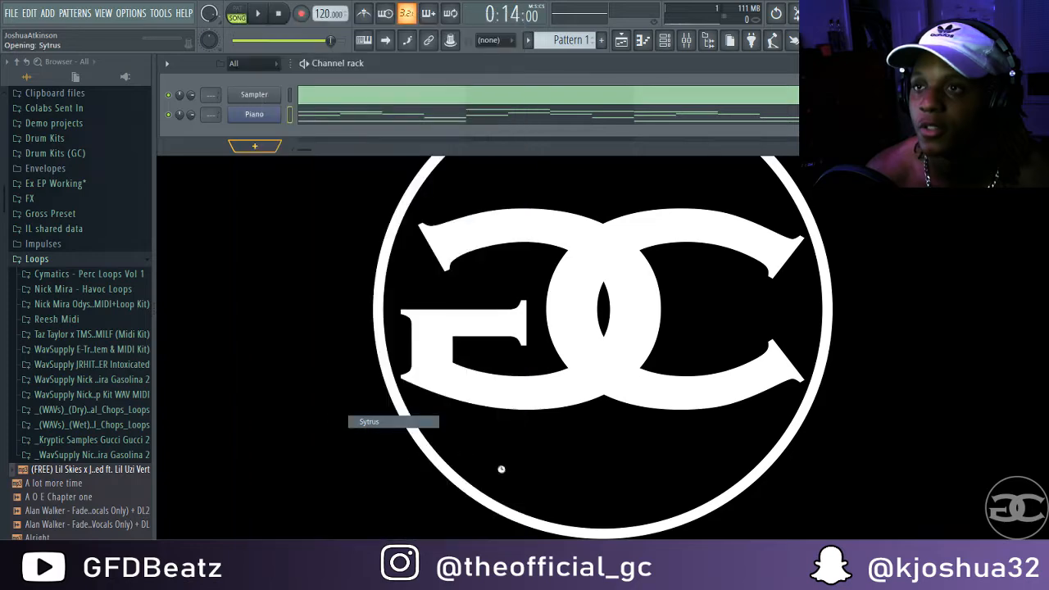
pyautogui.rightClick(276, 129)
pyautogui.click(397, 131)
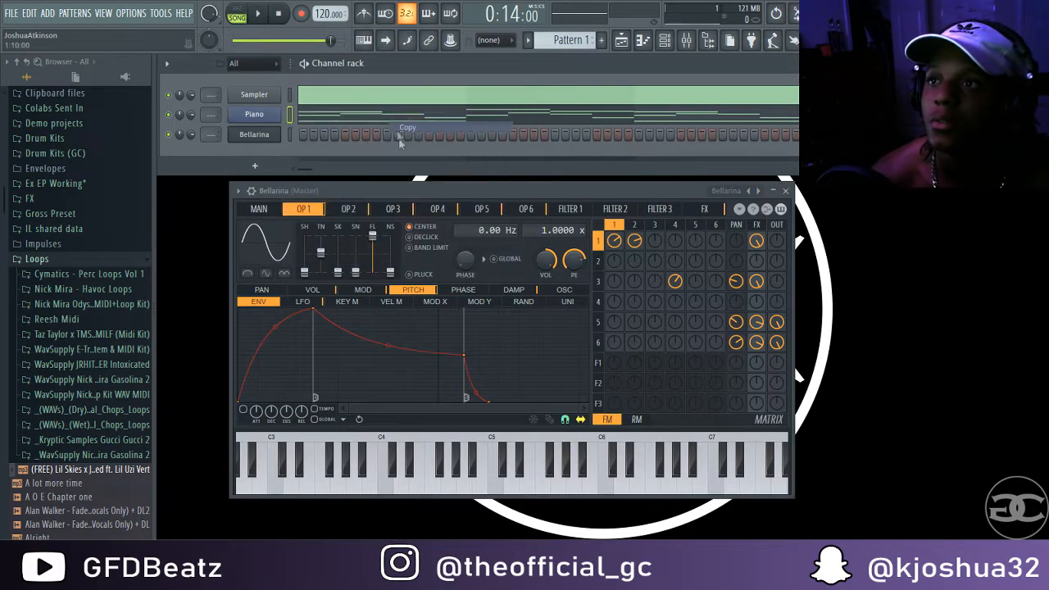
pyautogui.rightClick(277, 131)
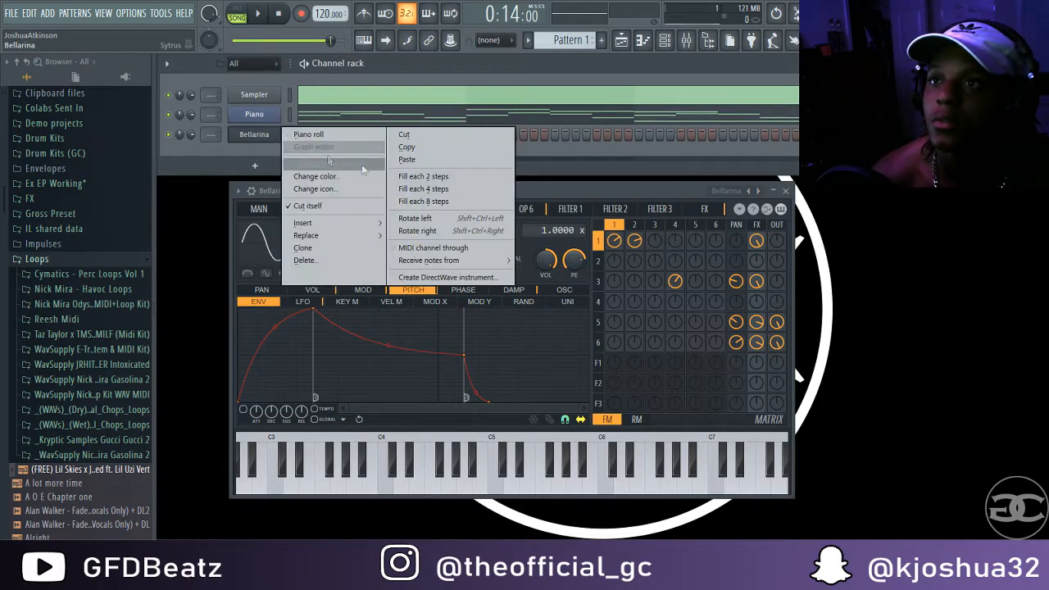
pyautogui.click(408, 160)
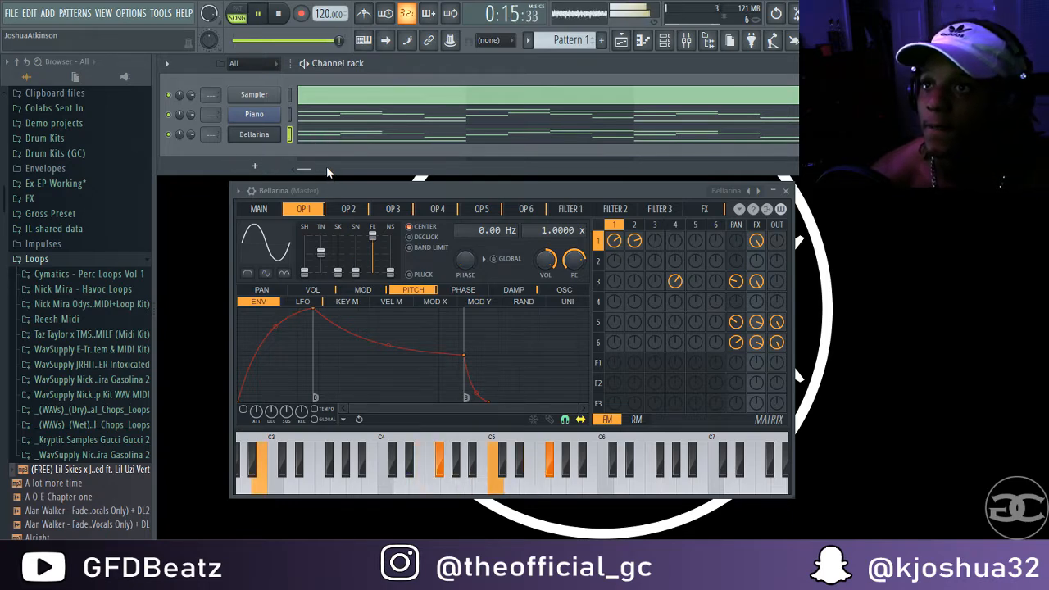
# Play back the layered sounds, transpose all the Bellarina notes up one octave and close the Sytrus window.
pyautogui.click(279, 13)
pyautogui.press('space')
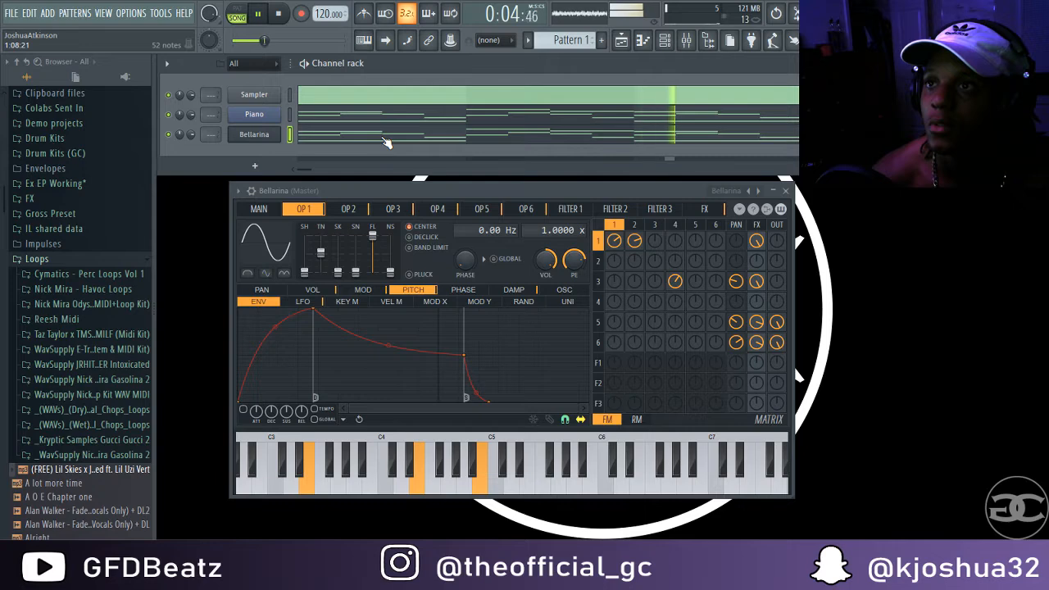
pyautogui.click(385, 142)
pyautogui.press('space')
pyautogui.hotkey('ctrl', 'a')
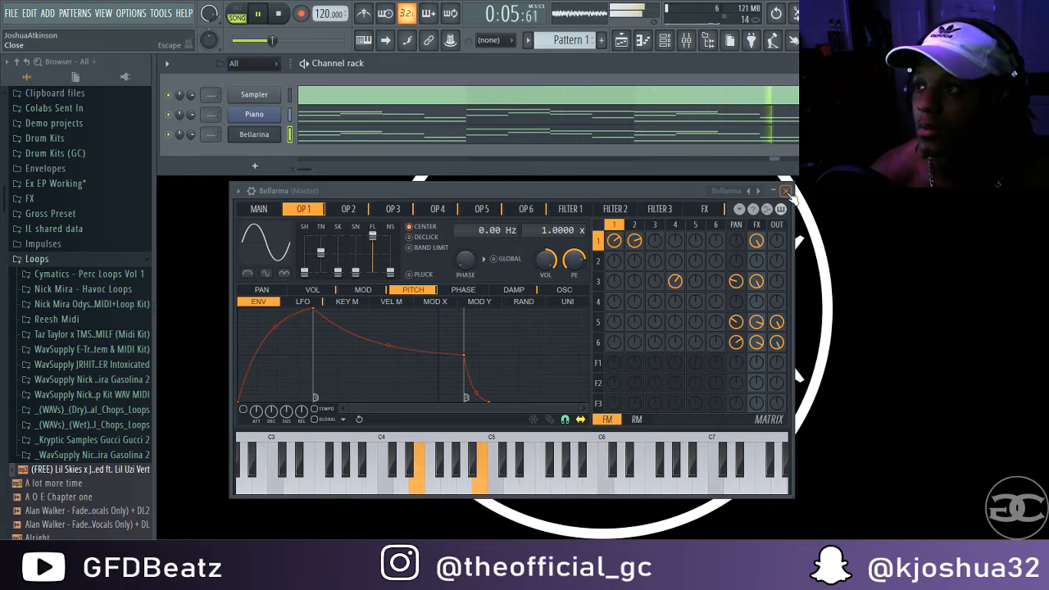
pyautogui.click(786, 191)
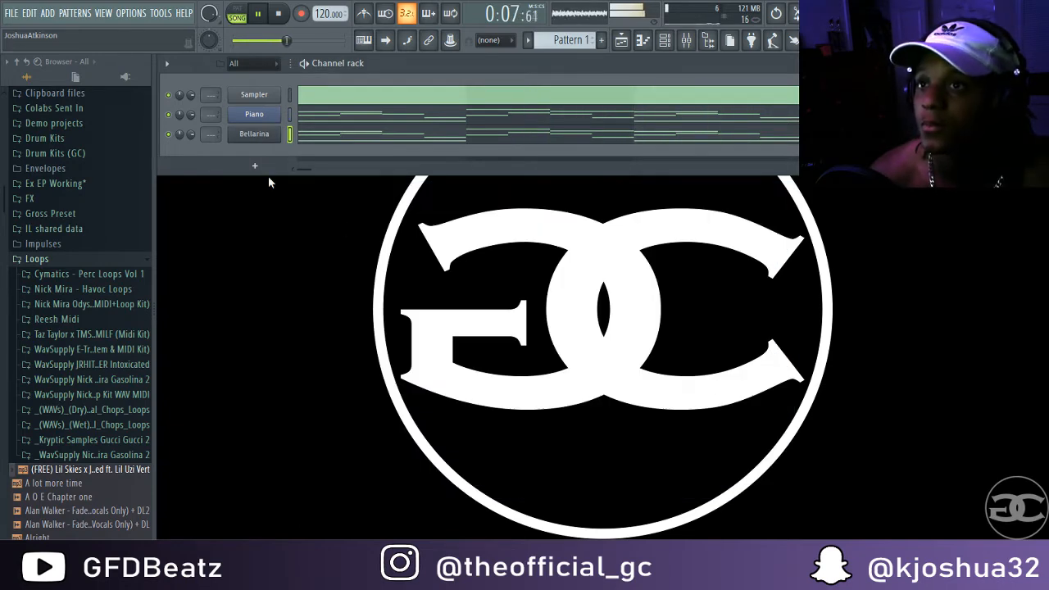
# Add another Sytrus channel with the Angelic whistle preset and open its piano roll.
pyautogui.click(254, 166)
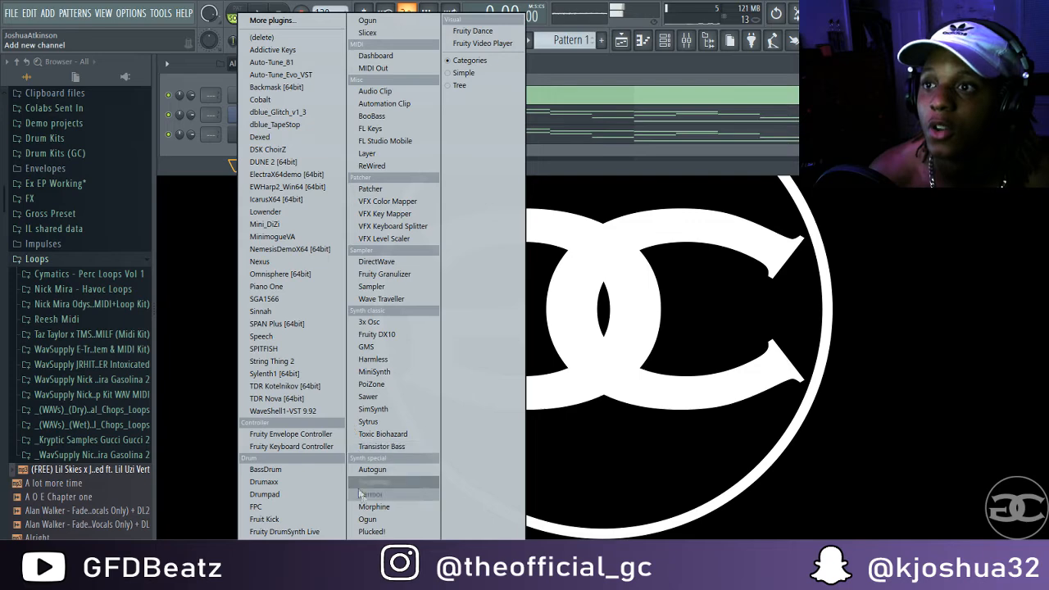
pyautogui.click(426, 421)
pyautogui.rightClick(281, 153)
pyautogui.click(307, 155)
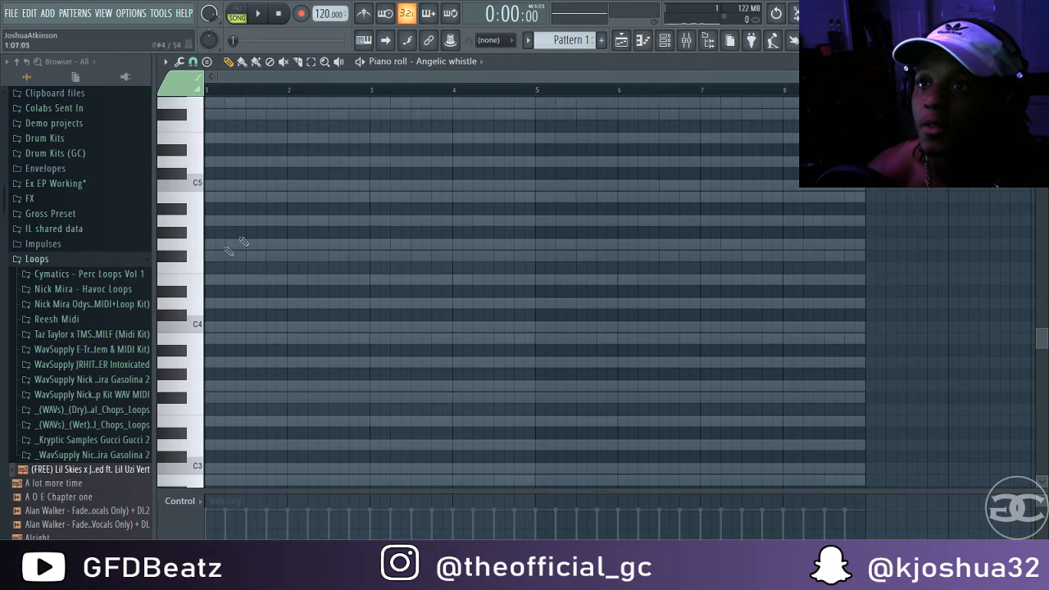
# Add descending one-bar notes E4, D4, C4 and B3 in bars 1 to 4 of the Angelic whistle during playback.
pyautogui.scroll(-3, 211, 200)
pyautogui.rightClick(210, 127)
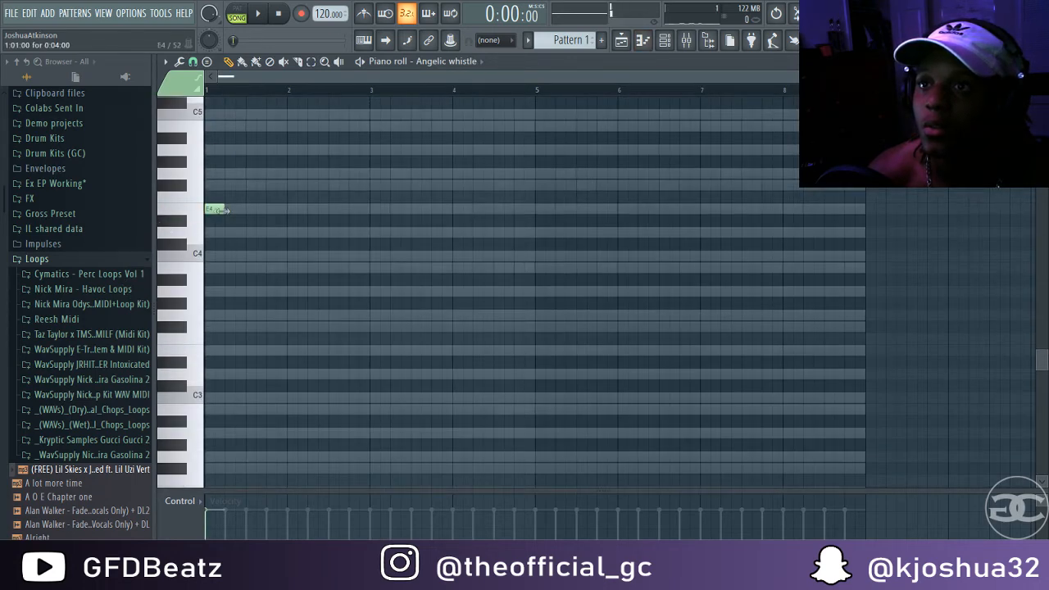
pyautogui.press('space')
pyautogui.click(291, 234)
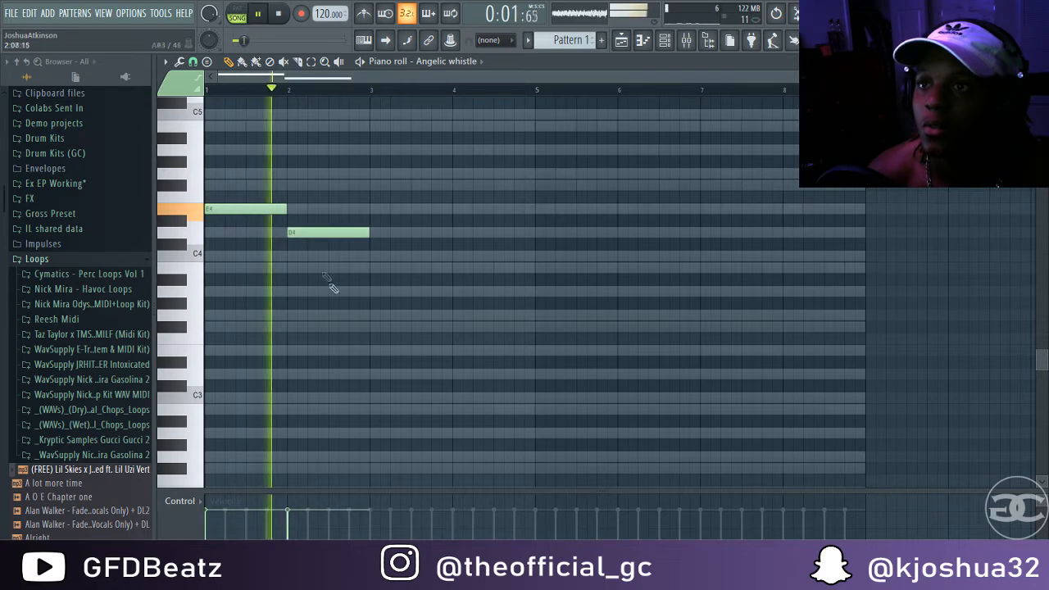
pyautogui.click(372, 257)
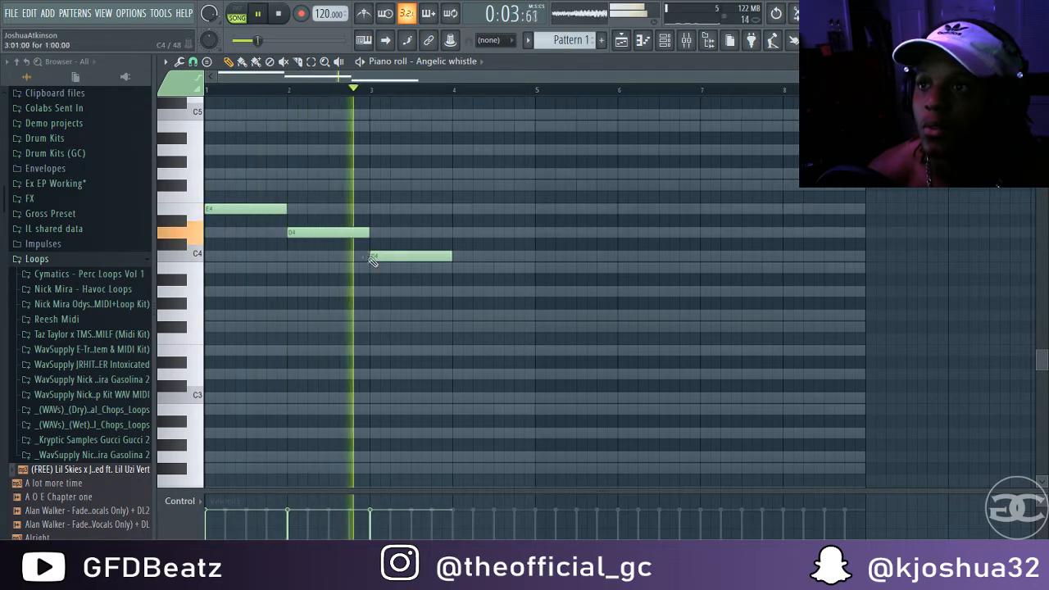
pyautogui.click(456, 268)
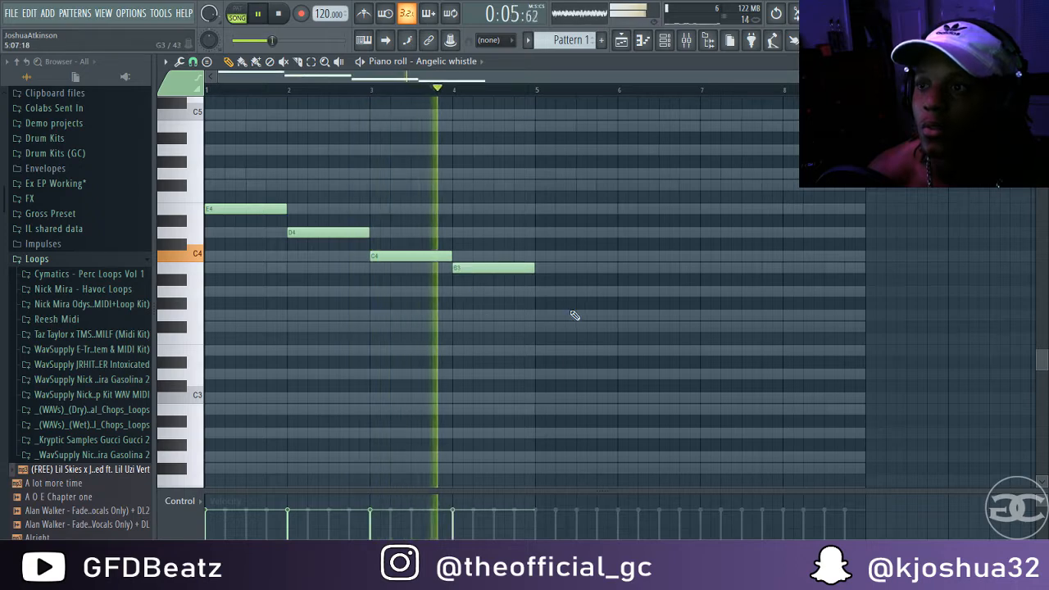
# Duplicate the four whistle notes into bars 5 to 8, and split bar 8 into a two-beat B3 followed by a two-beat A3.
pyautogui.hotkey('ctrl', 'b')
pyautogui.click(824, 304)
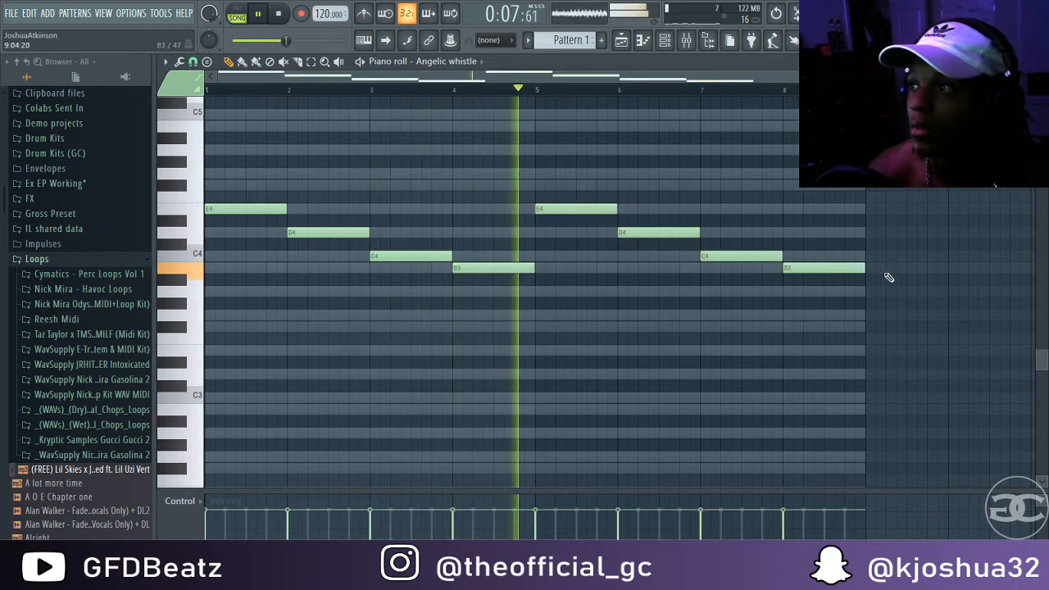
pyautogui.moveTo(863, 268); pyautogui.dragTo(823, 270)
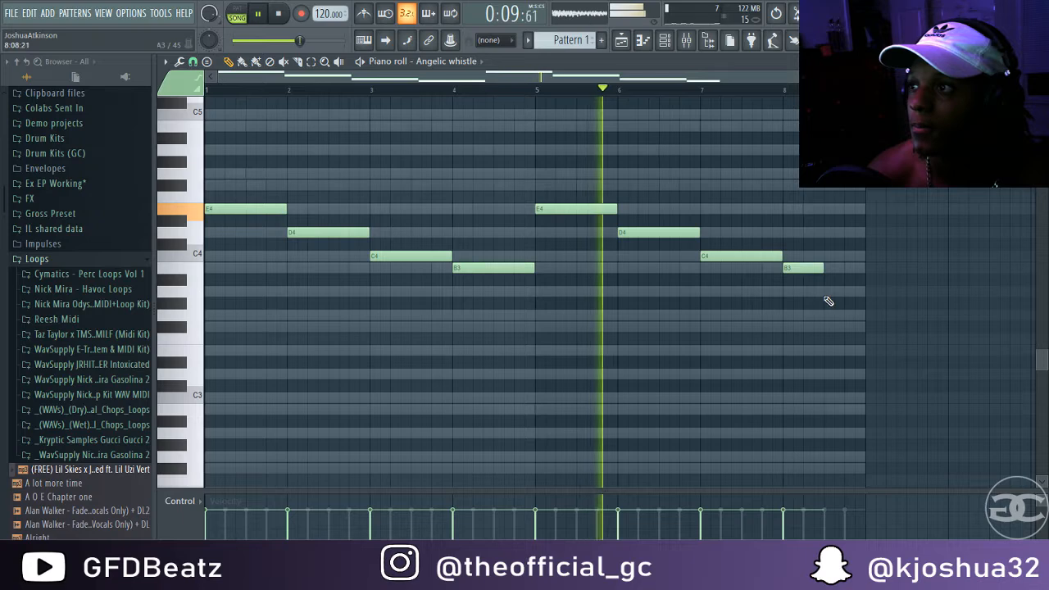
pyautogui.click(826, 291)
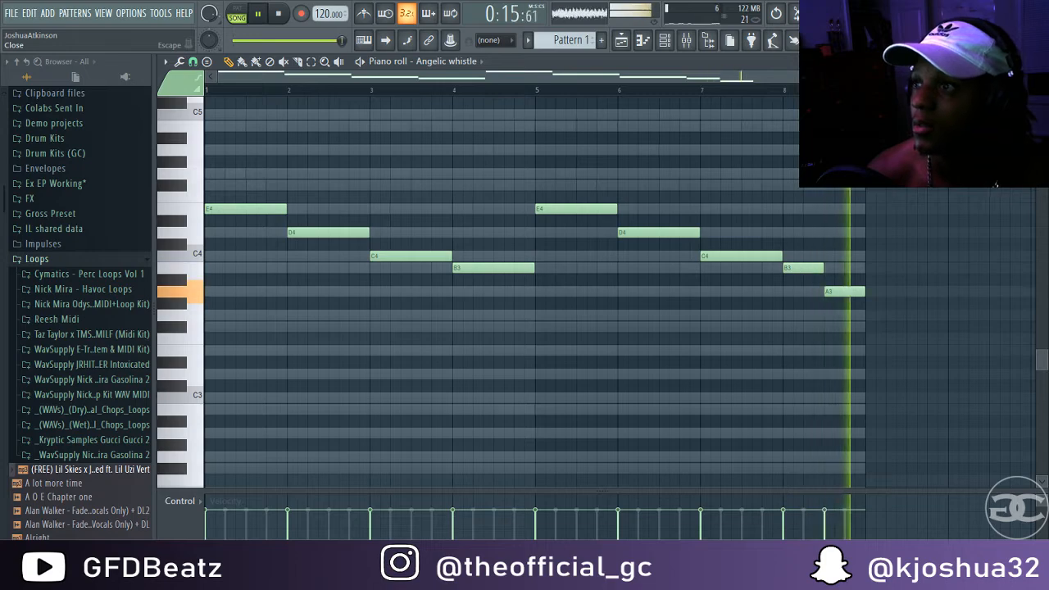
pyautogui.click(1041, 61)
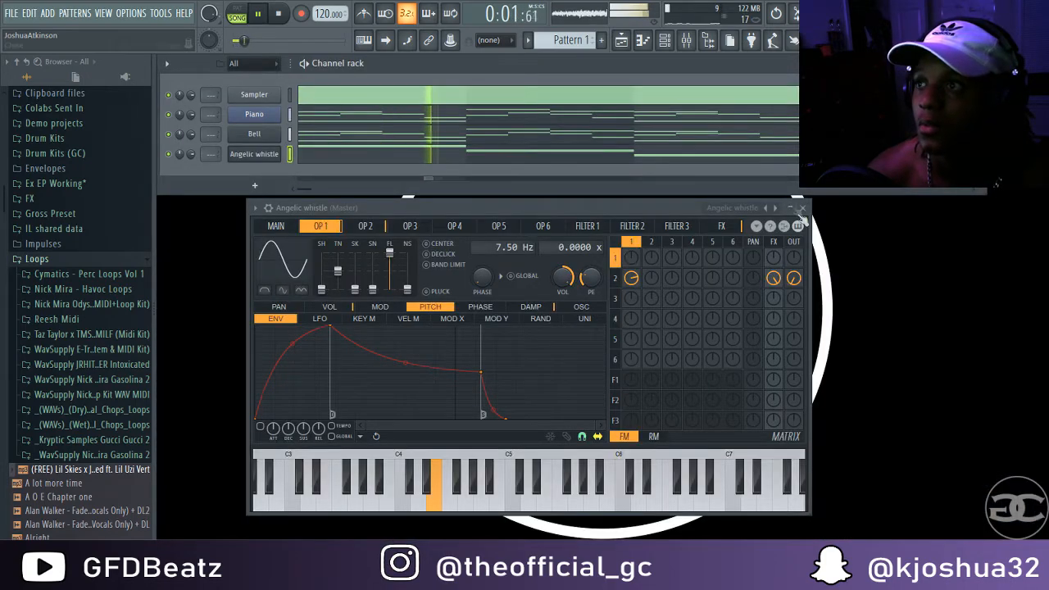
# Open the Bell channel's piano roll and examine its upper notes during playback.
pyautogui.click(330, 136)
pyautogui.scroll(4, 934, 219)
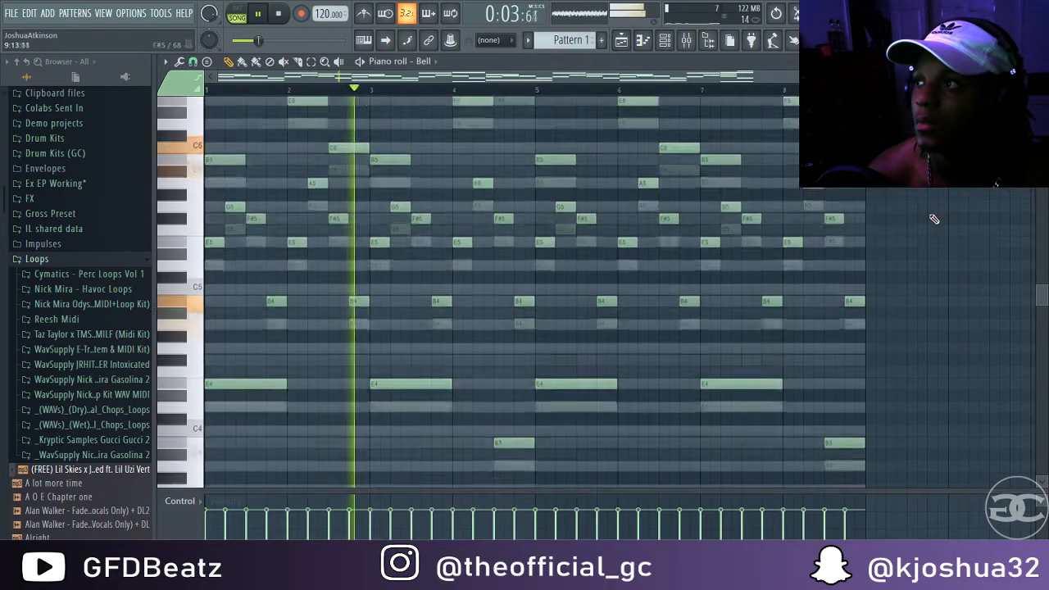
pyautogui.scroll(6, 934, 219)
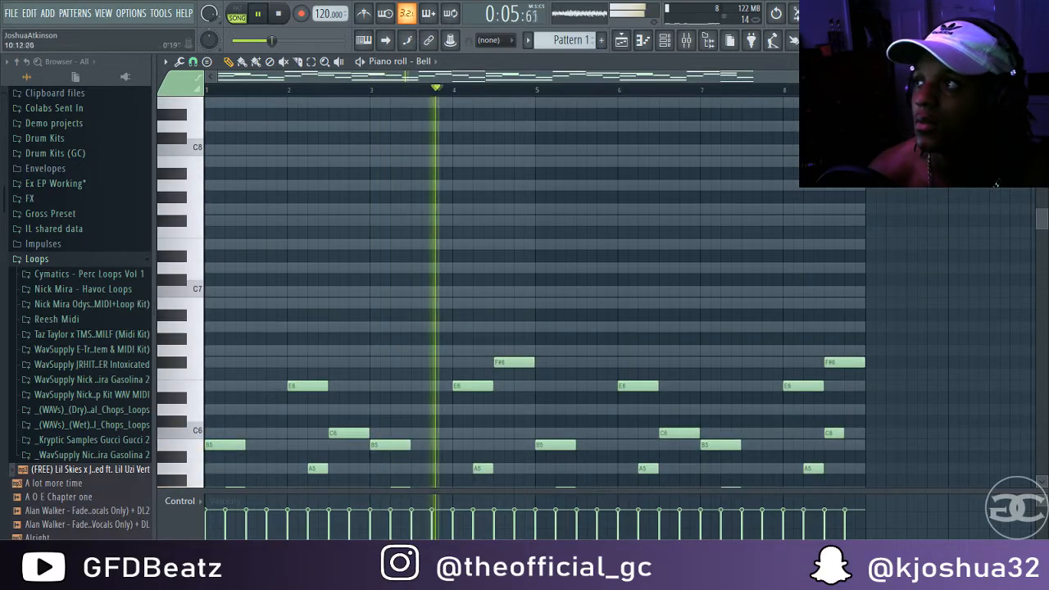
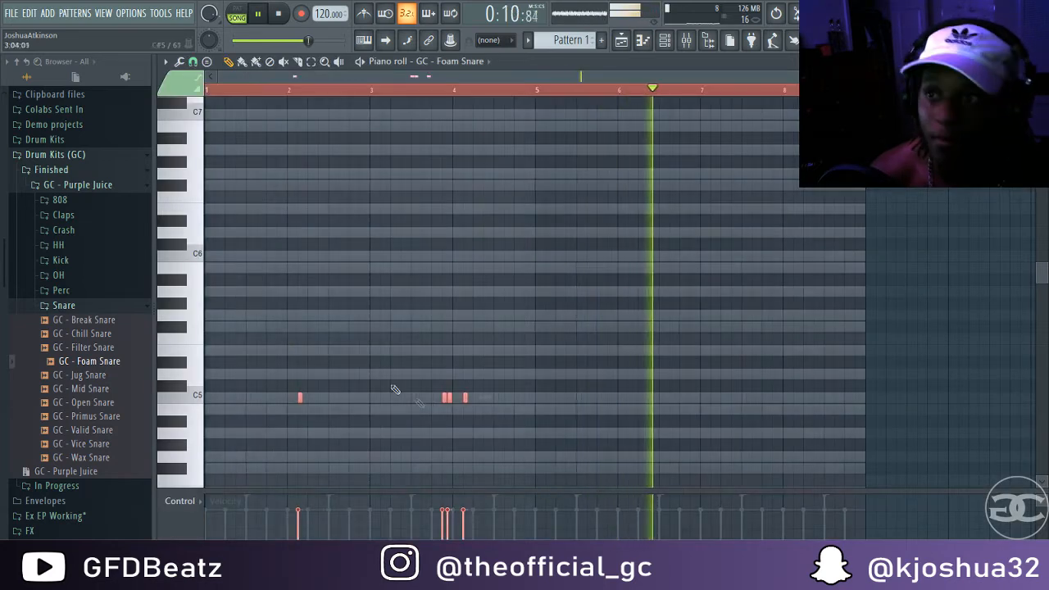
# Duplicate the GC - Foam Snare fill hits from the first four bars into bars 5 to 8 and deselect them.
pyautogui.moveTo(562, 87); pyautogui.dragTo(536, 125)
pyautogui.hotkey('ctrl', 'b')
pyautogui.hotkey('ctrl', 'd')
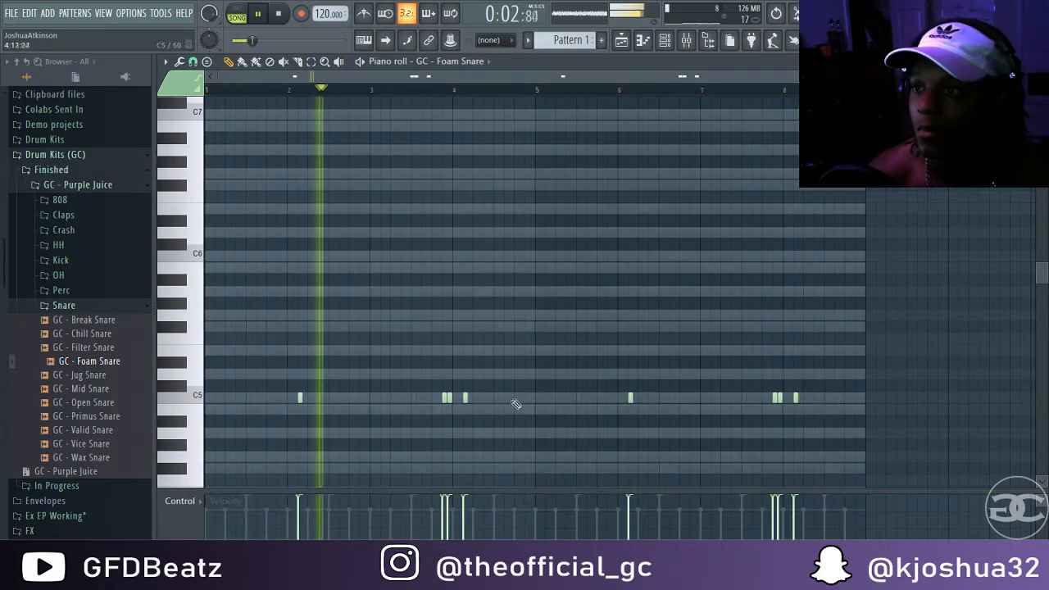
pyautogui.press('space')
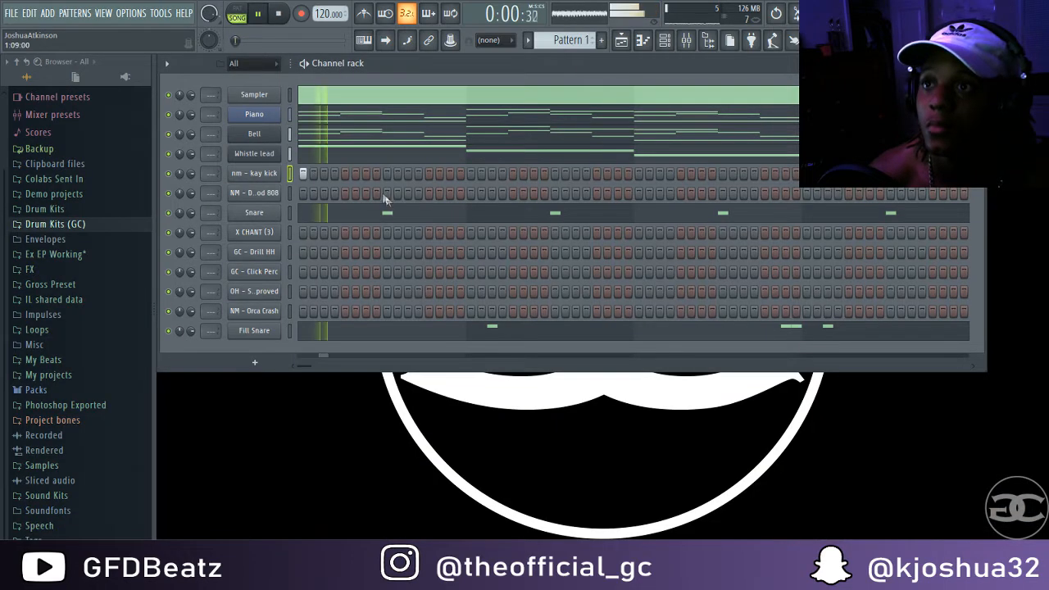
# Add kick hits on steps 3 and 15 of bar 1 and on steps 5 and 7 of bar 2.
pyautogui.press('space')
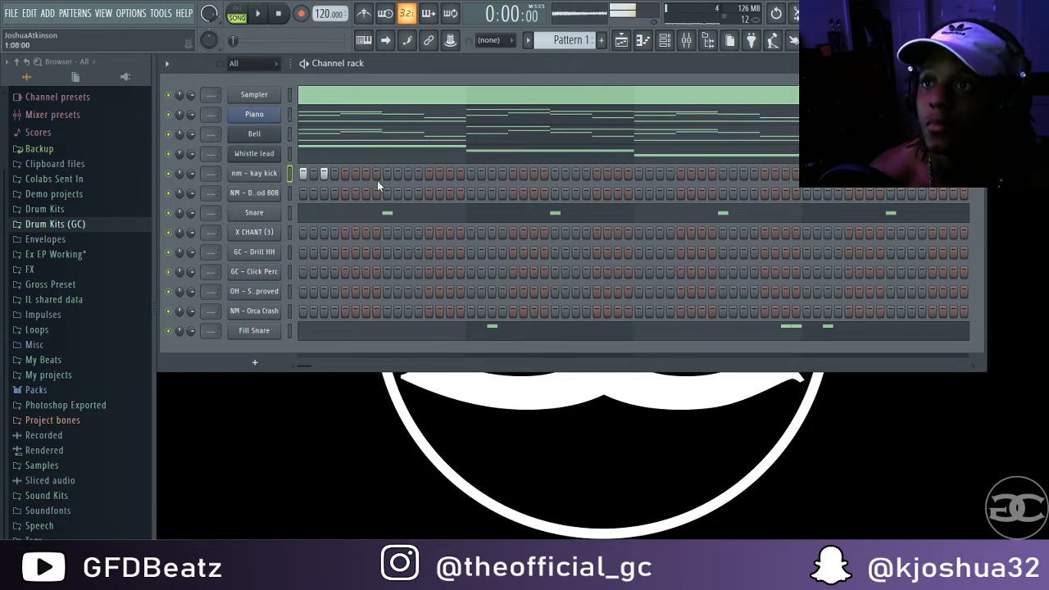
pyautogui.click(450, 174)
pyautogui.click(492, 173)
pyautogui.click(534, 174)
pyautogui.rightClick(492, 174)
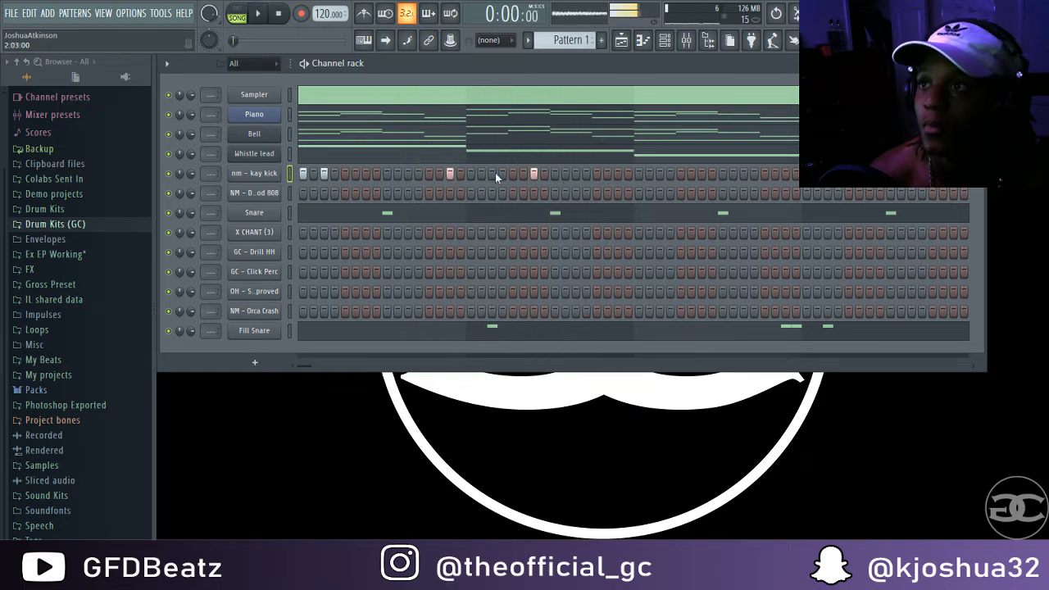
pyautogui.click(513, 174)
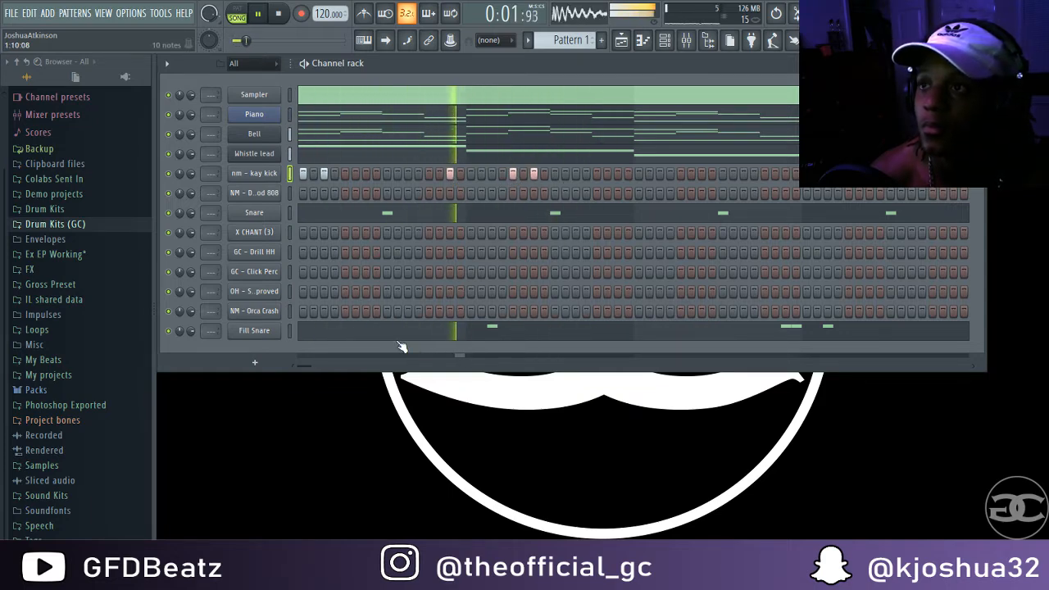
# Continue the kick with hits on step 11 of bar 2, steps 1 and 7 of bar 3, and steps 7 and 15 of bar 4.
pyautogui.press('space')
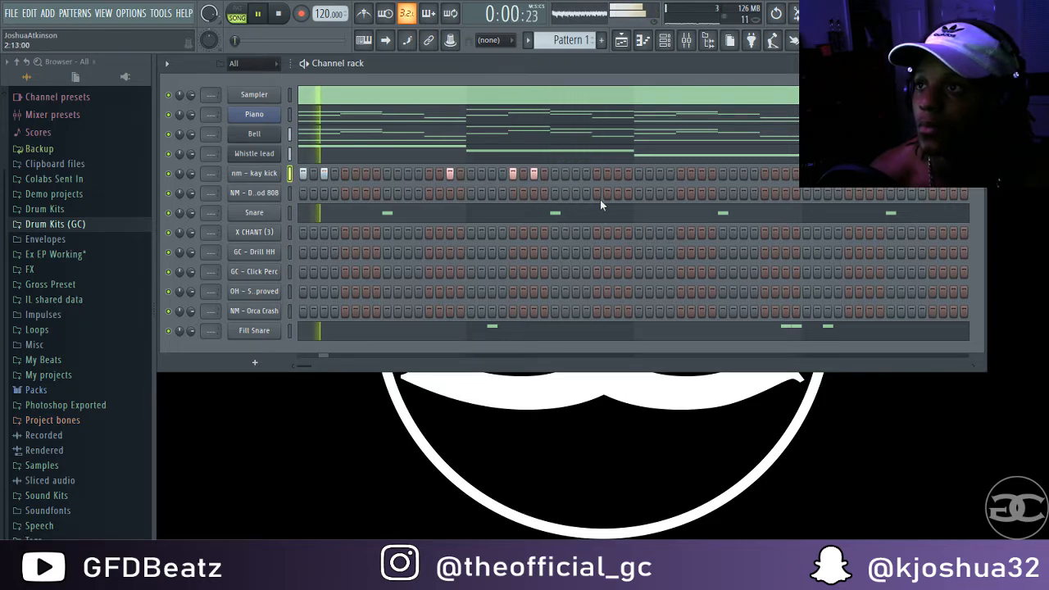
pyautogui.click(576, 174)
pyautogui.click(638, 174)
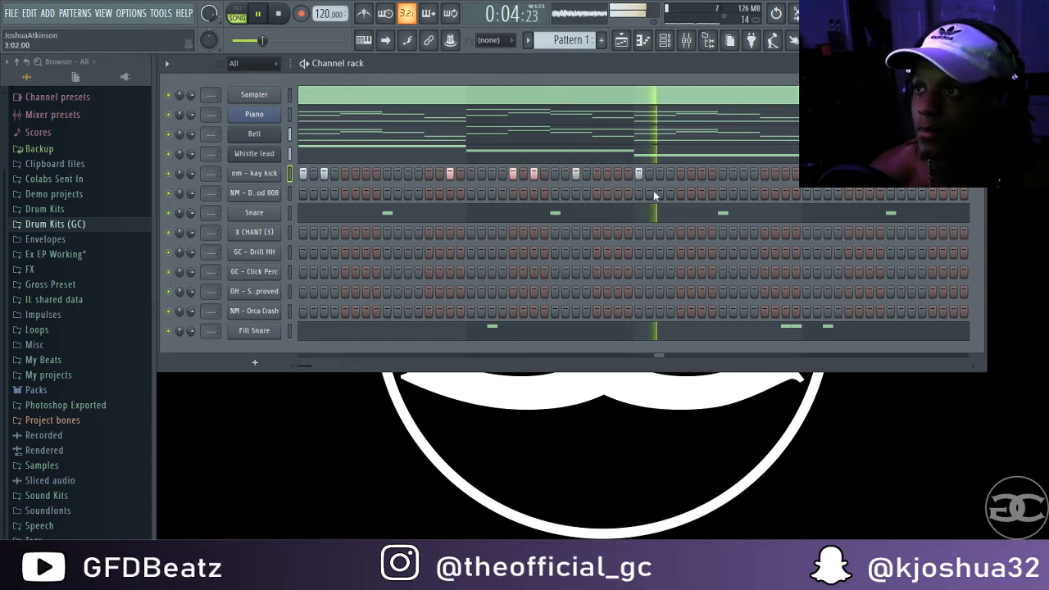
pyautogui.click(701, 174)
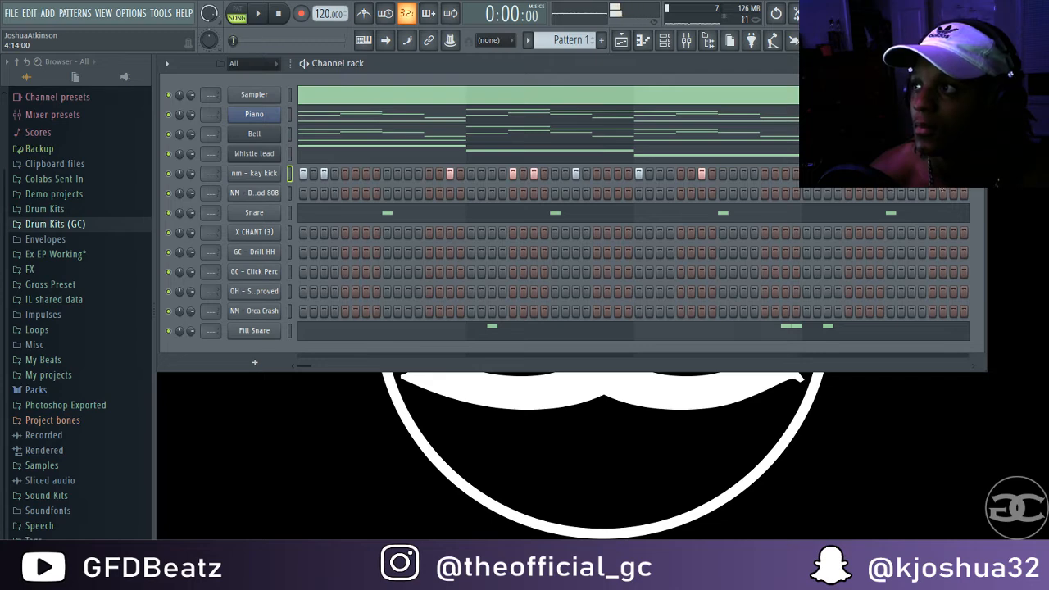
pyautogui.press('space')
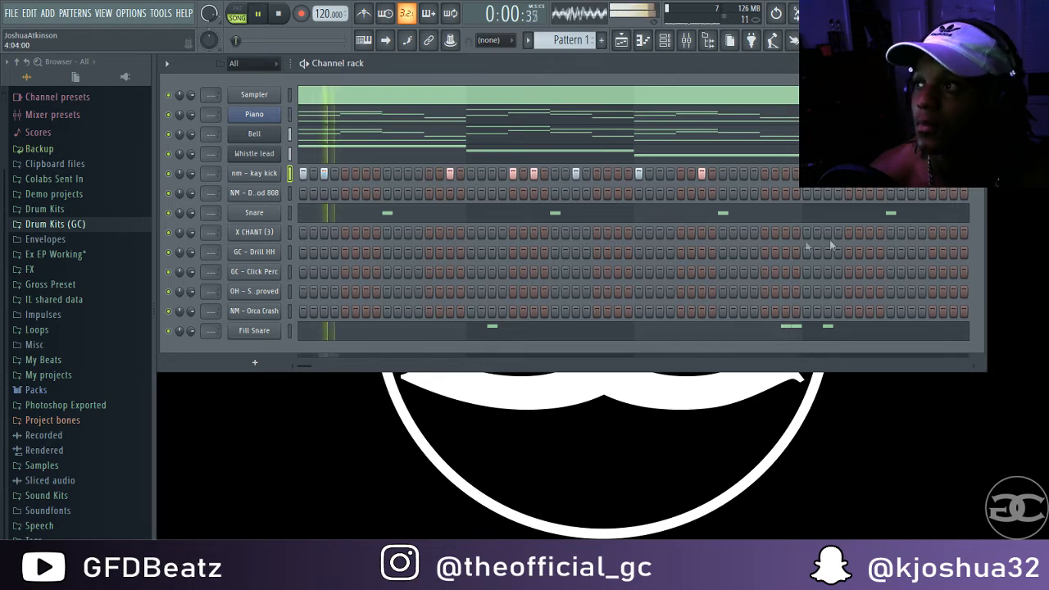
# Open the kick's piano roll and duplicate the hits from bars 1 to 4 into bars 5 to 8.
pyautogui.rightClick(267, 175)
pyautogui.click(299, 174)
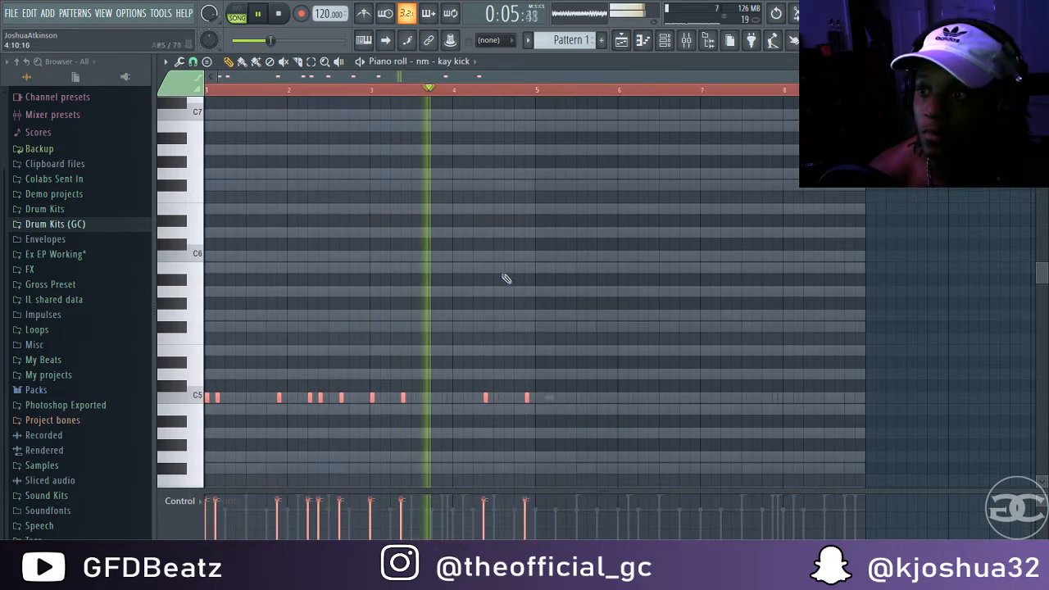
pyautogui.rightClick(543, 92)
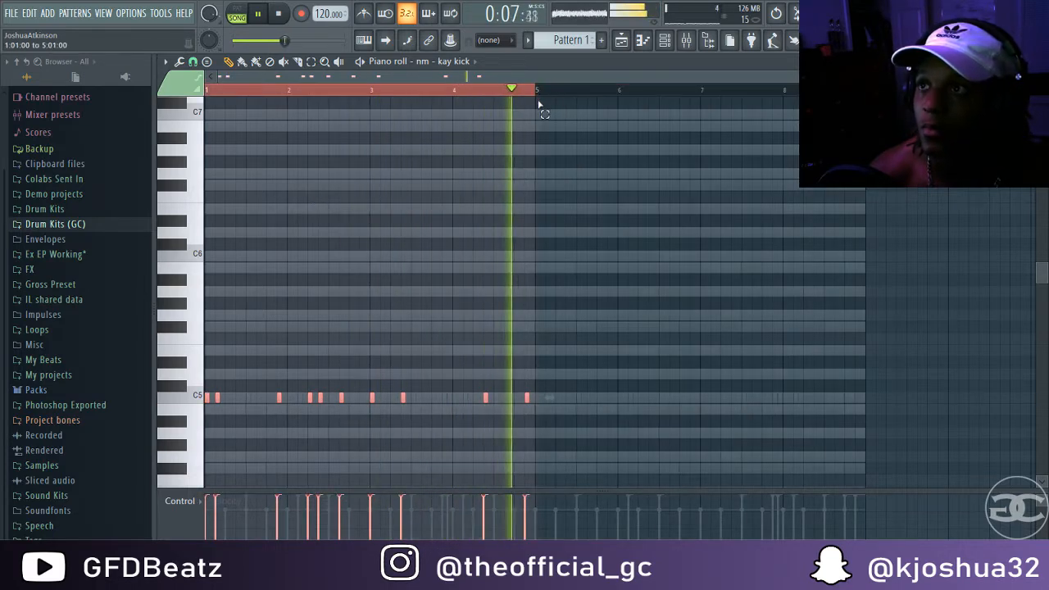
pyautogui.hotkey('ctrl', 'b')
pyautogui.press('space')
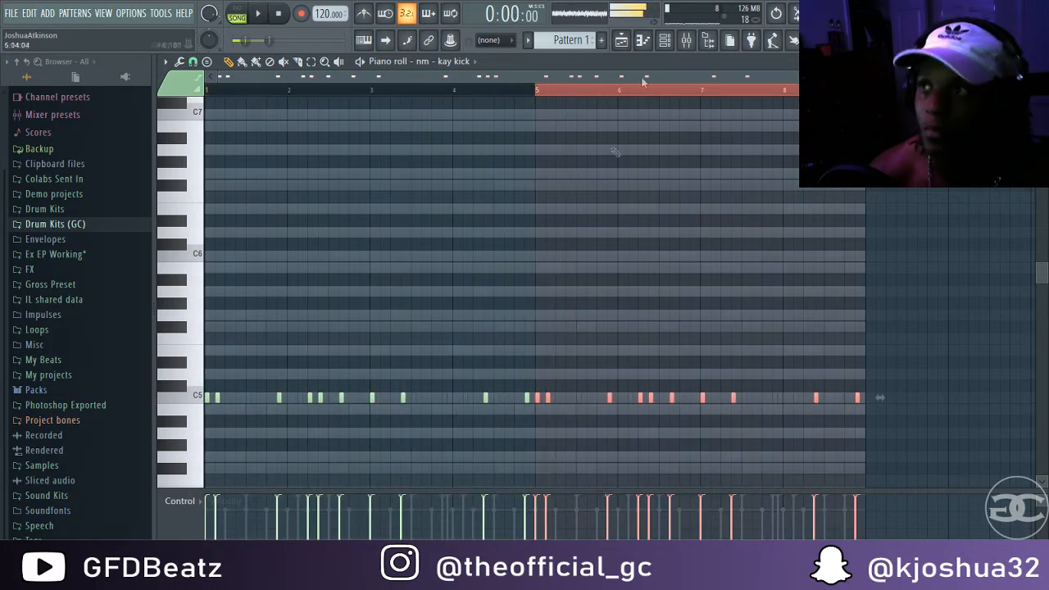
# Load a Fruity Limiter into slot 10 of the Master mixer track and close the mixer.
pyautogui.click(686, 40)
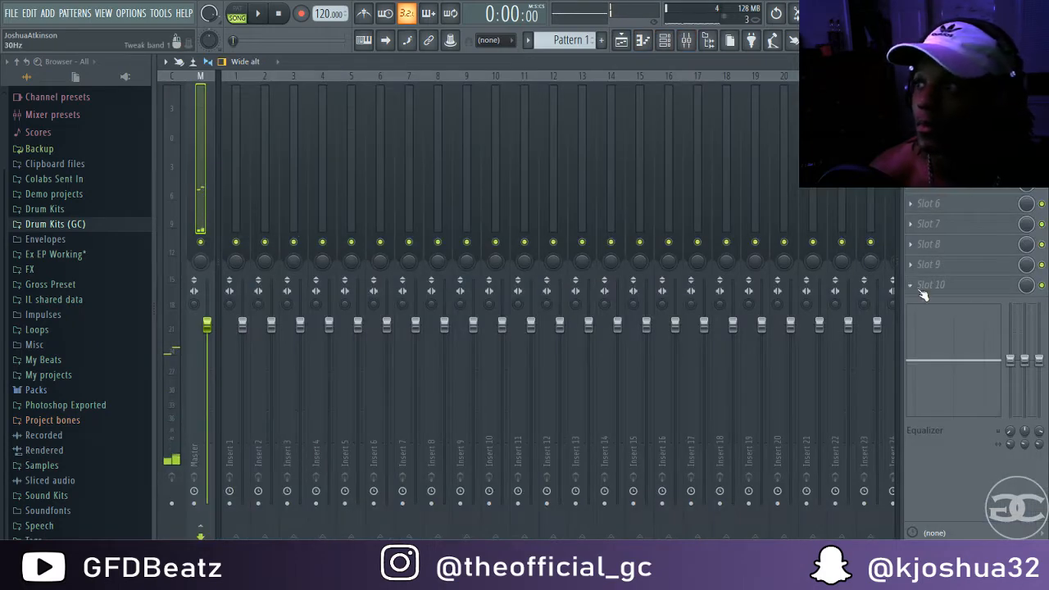
pyautogui.click(922, 292)
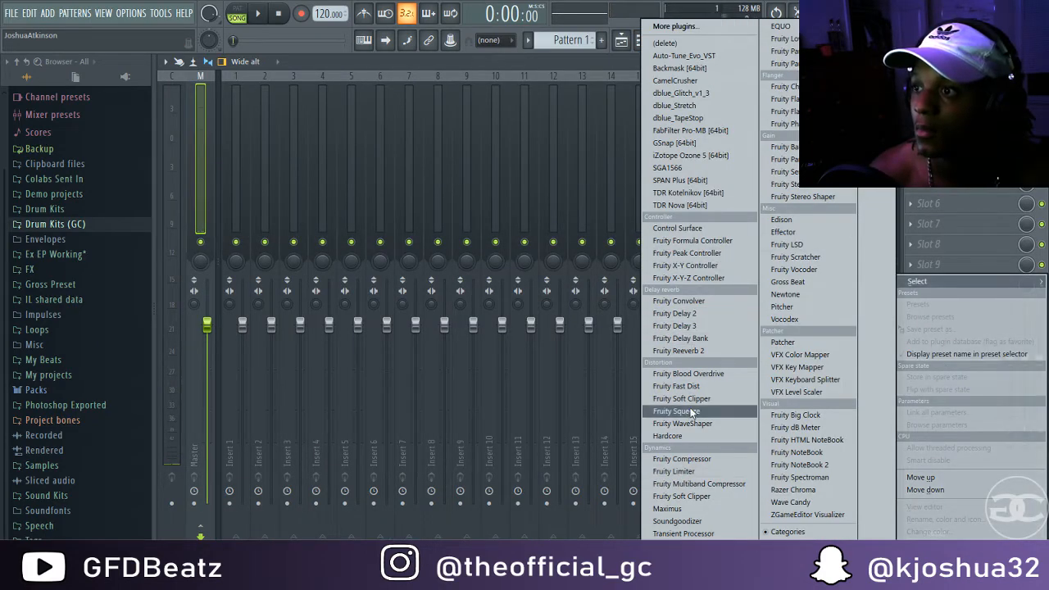
pyautogui.click(679, 472)
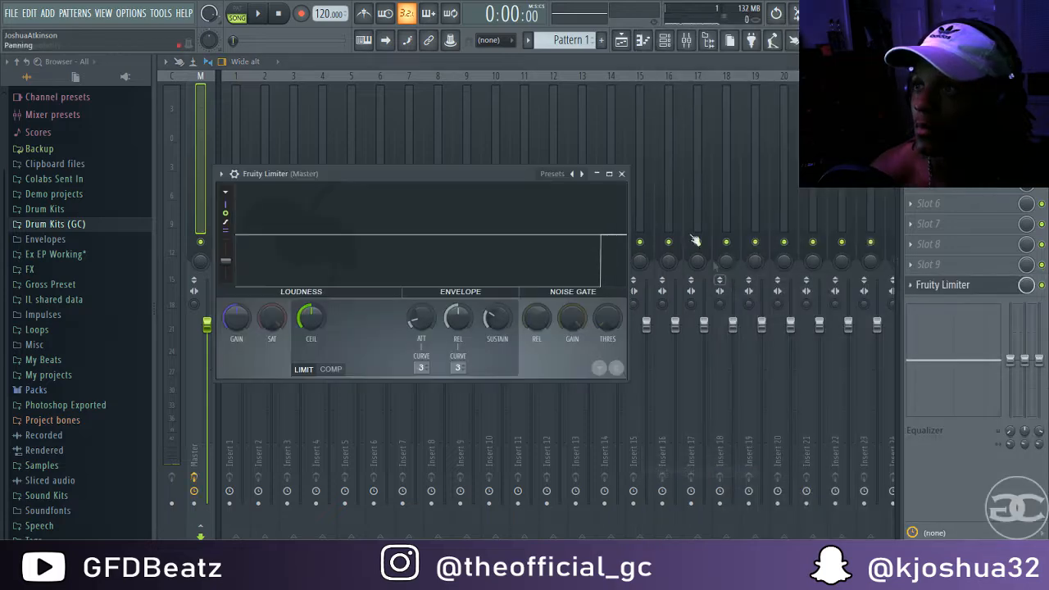
pyautogui.click(622, 174)
pyautogui.moveTo(982, 271); pyautogui.dragTo(983, 249)
pyautogui.click(1040, 61)
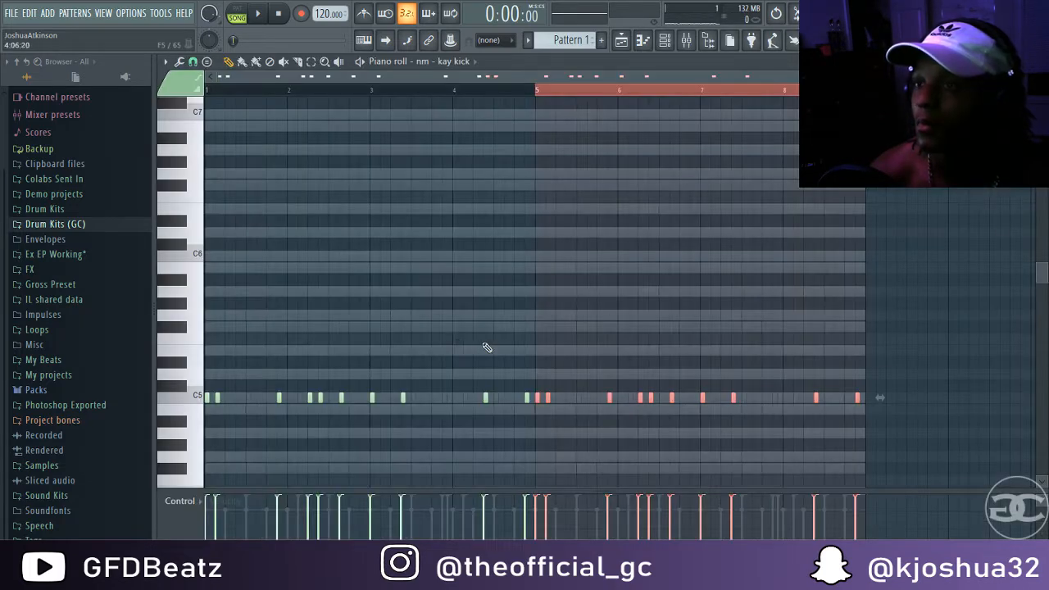
# Deselect the kick notes, play back the pattern and close the kick's piano roll.
pyautogui.press('space')
pyautogui.keyDown('ctrl'); pyautogui.click(438, 238); pyautogui.keyUp('ctrl')
pyautogui.keyDown('ctrl'); pyautogui.click(457, 259); pyautogui.keyUp('ctrl')
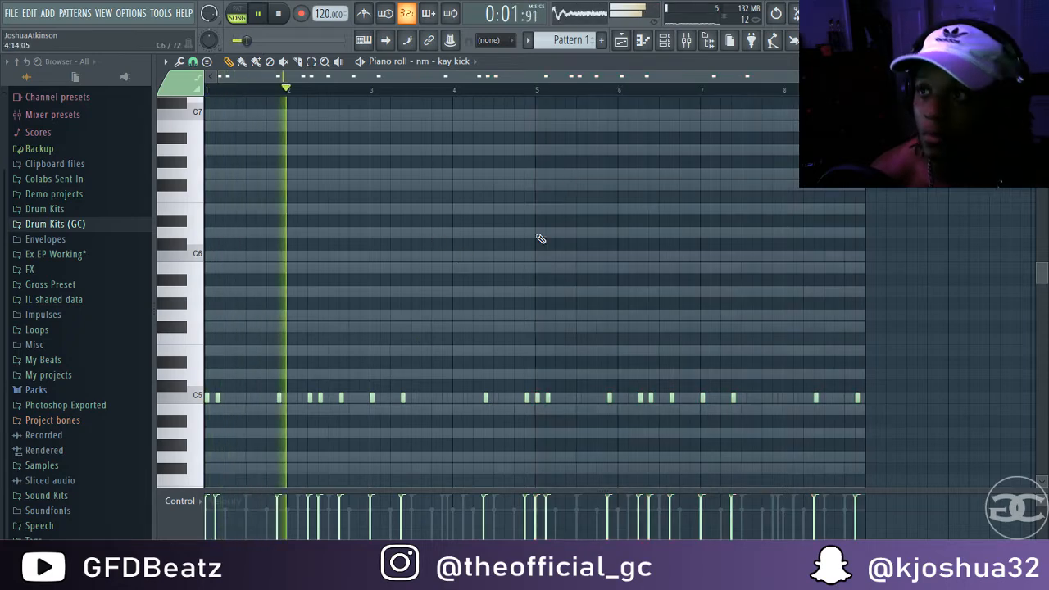
pyautogui.moveTo(888, 76); pyautogui.dragTo(784, 91)
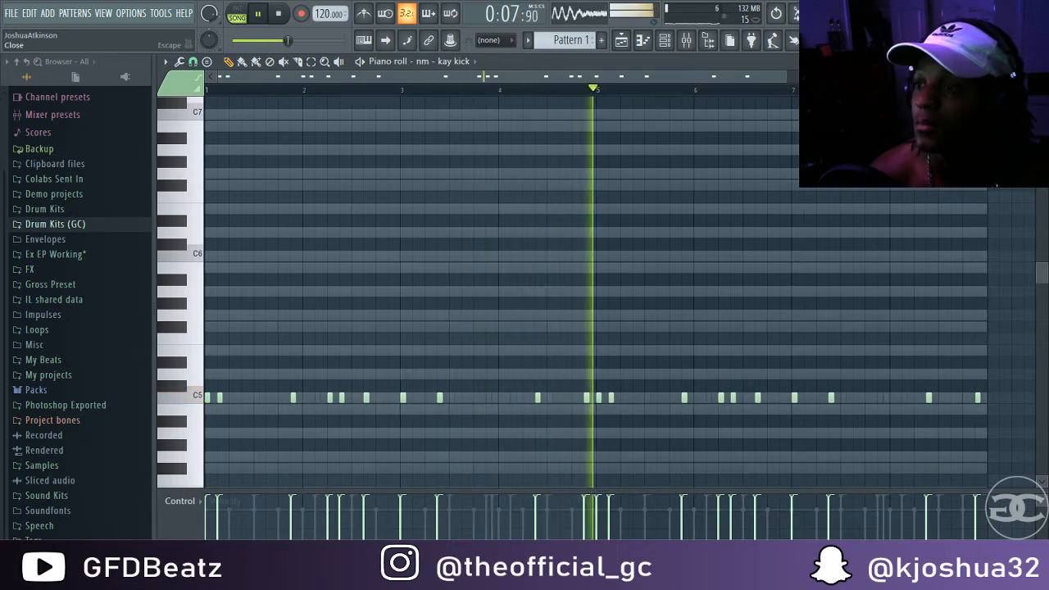
pyautogui.click(1040, 62)
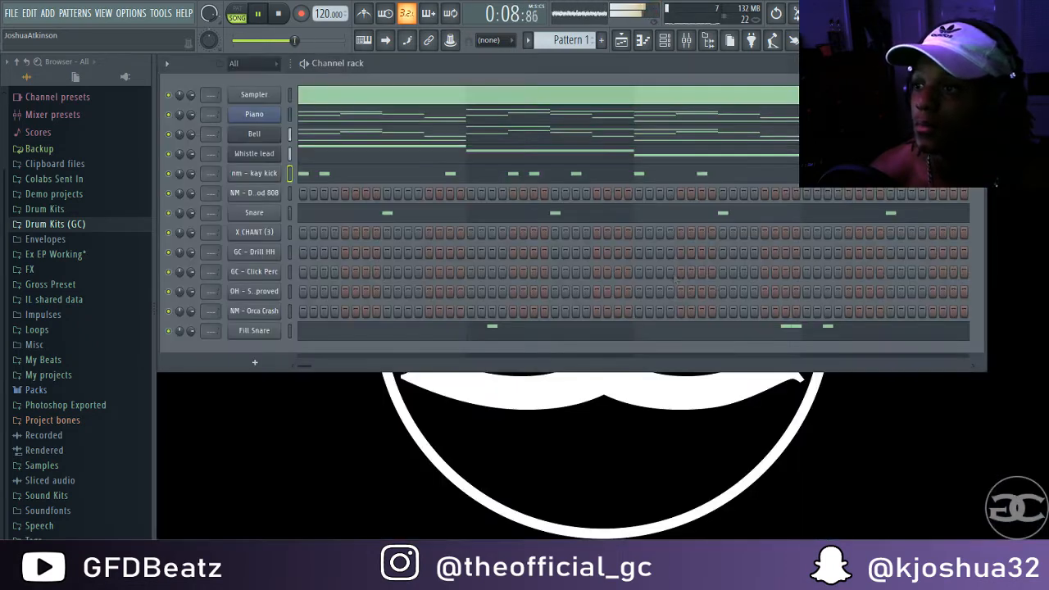
# Rename the nm - kay kick channel to "Kick".
pyautogui.rightClick(270, 175)
pyautogui.press('F2')
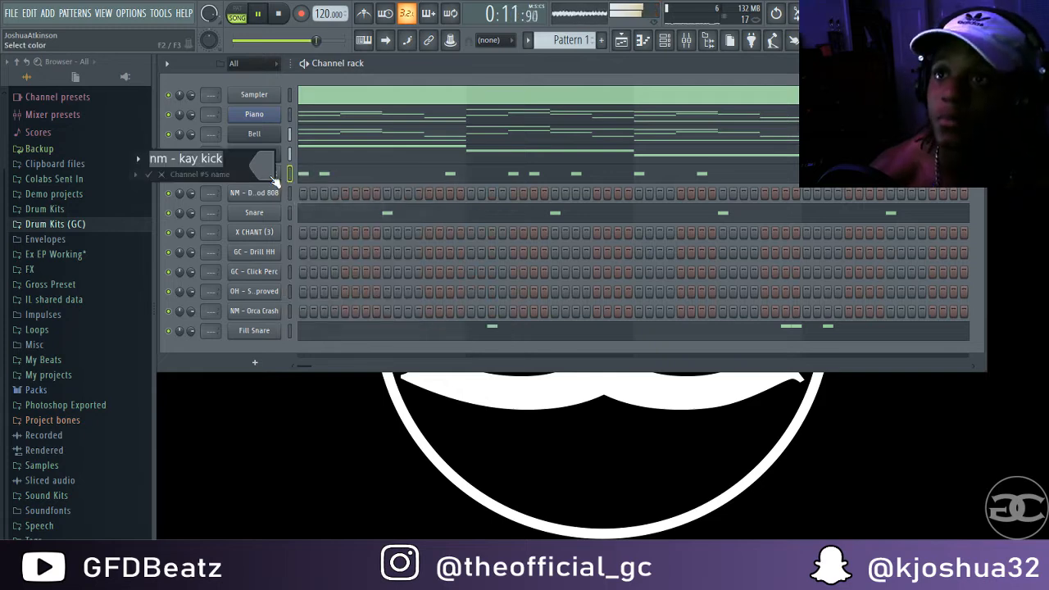
pyautogui.write('Ki')
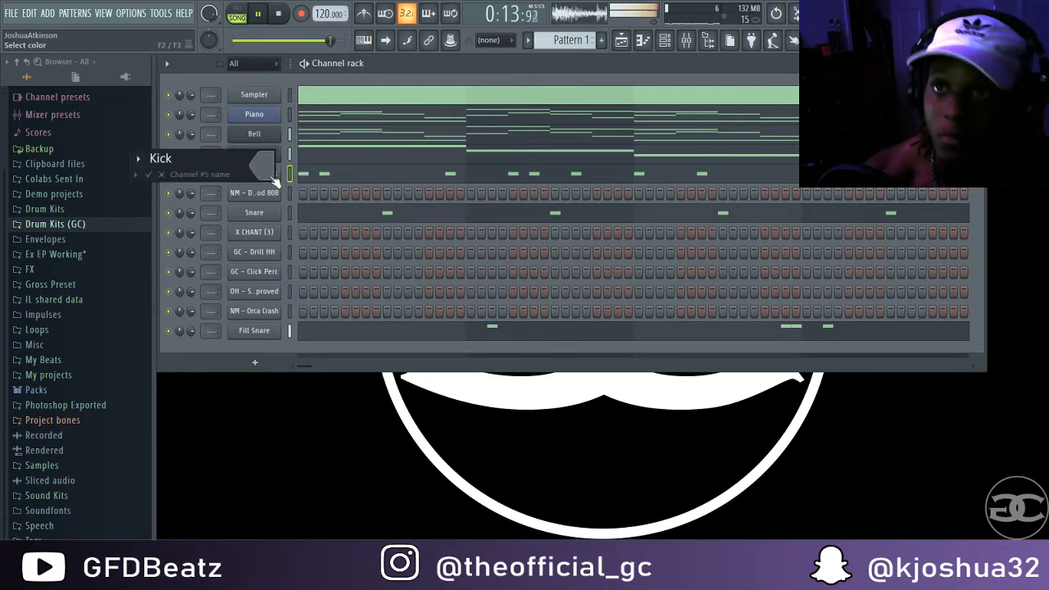
pyautogui.press('Return')
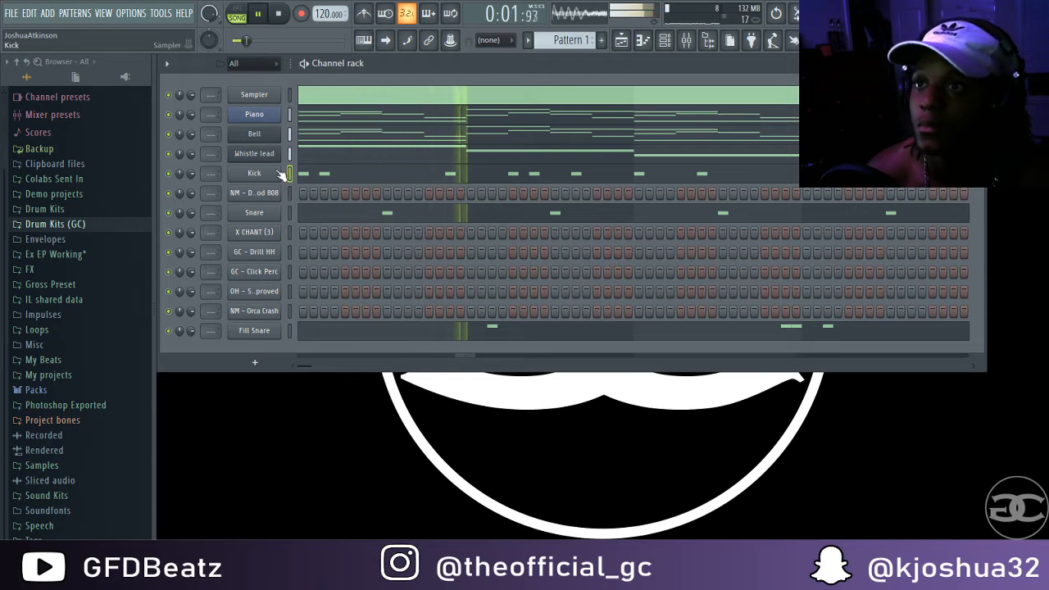
# Copy the Kick channel's pattern into the NM - DogFood 808 channel.
pyautogui.rightClick(280, 172)
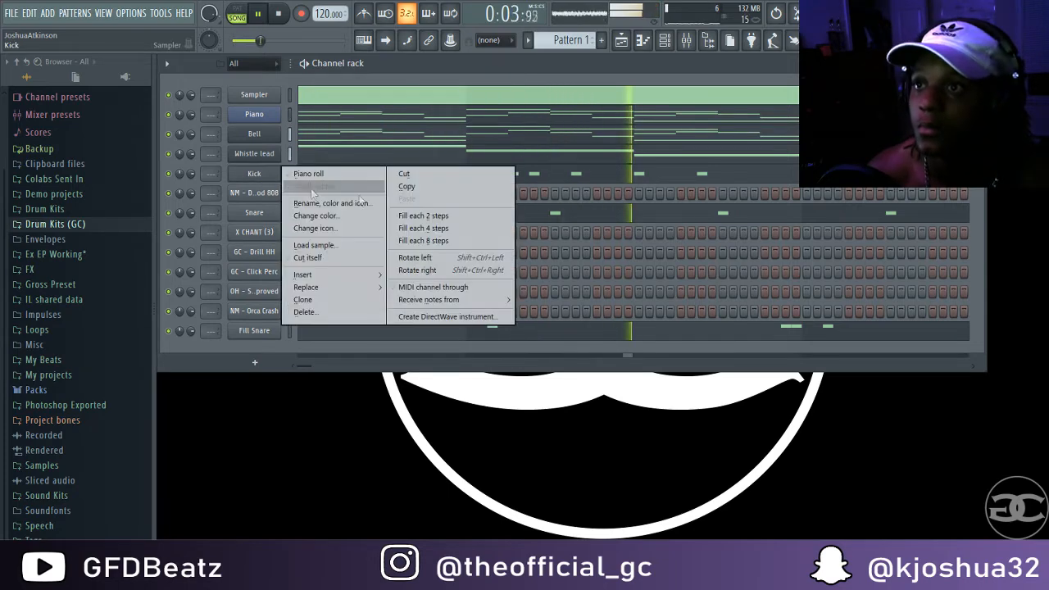
pyautogui.click(414, 187)
pyautogui.press('space')
pyautogui.rightClick(277, 194)
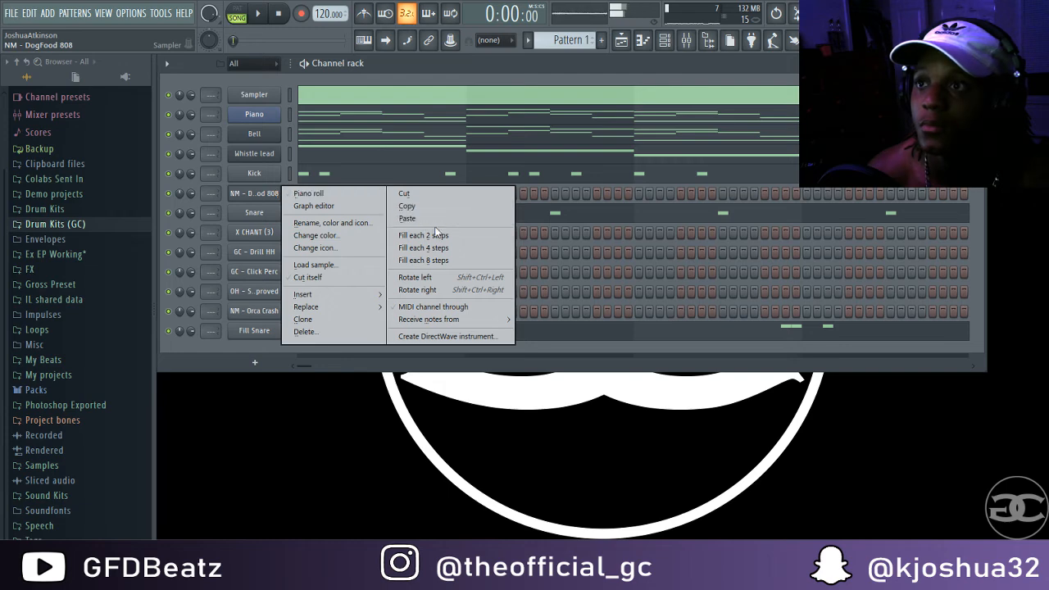
pyautogui.click(407, 218)
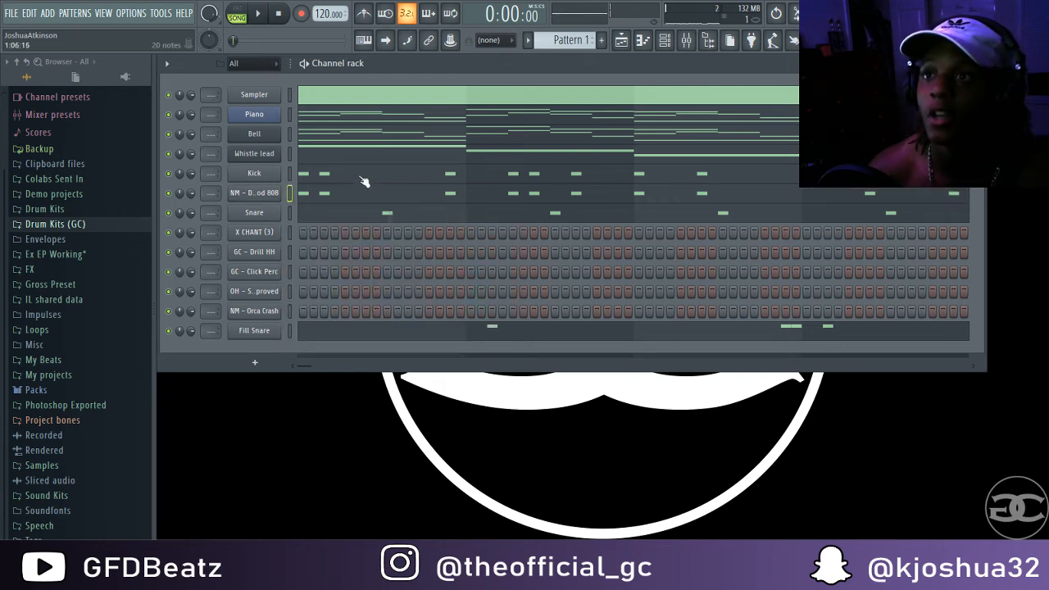
# Open the NM - DogFood 808 sample in Edison, detect its pitch regions, and close Edison and the channel settings.
pyautogui.click(262, 195)
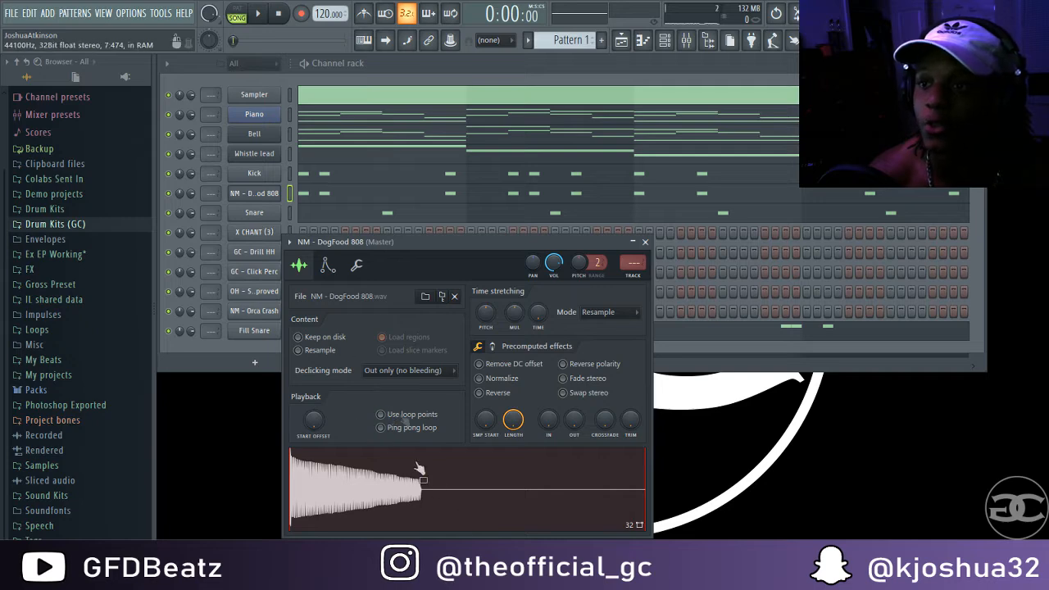
pyautogui.click(327, 265)
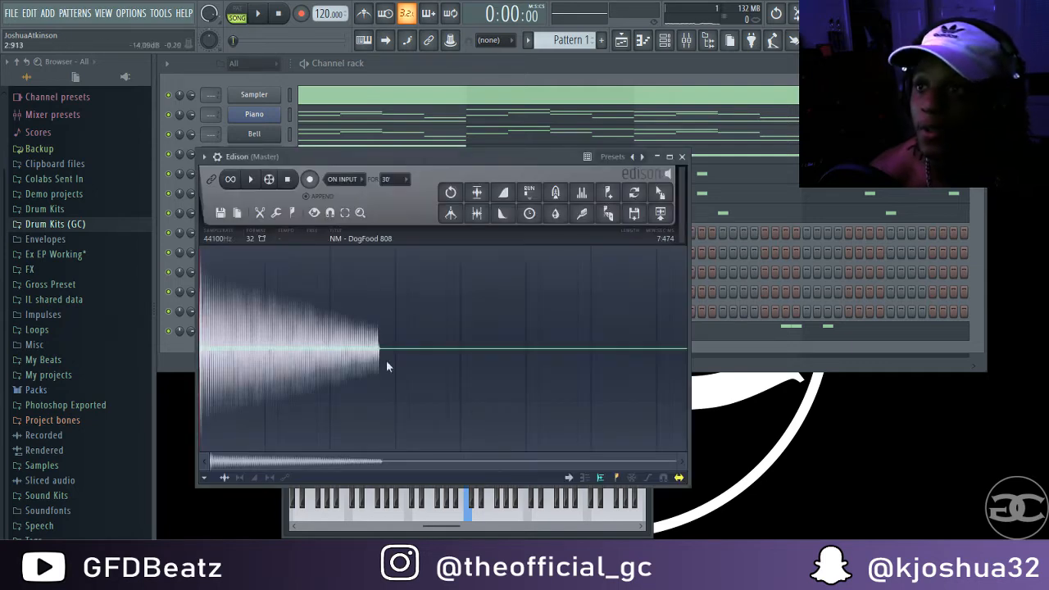
pyautogui.click(308, 212)
pyautogui.click(276, 212)
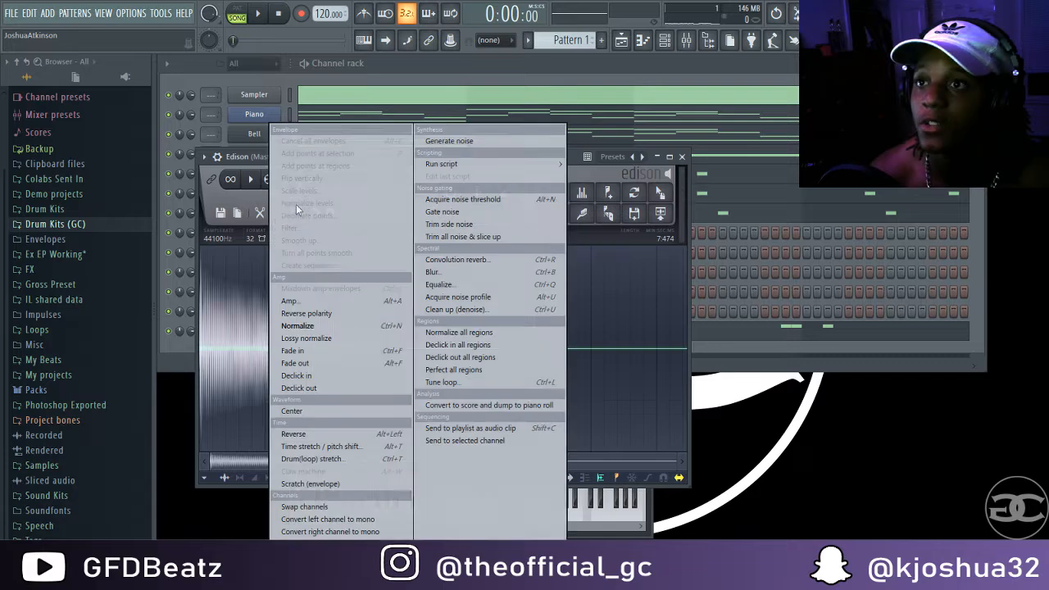
pyautogui.click(292, 212)
pyautogui.click(292, 213)
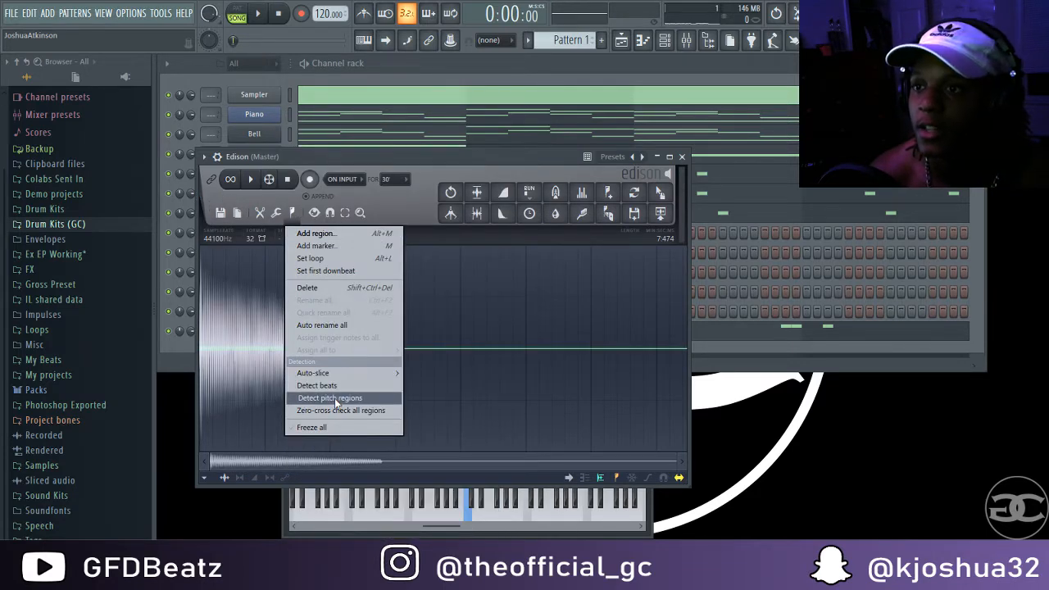
pyautogui.click(334, 398)
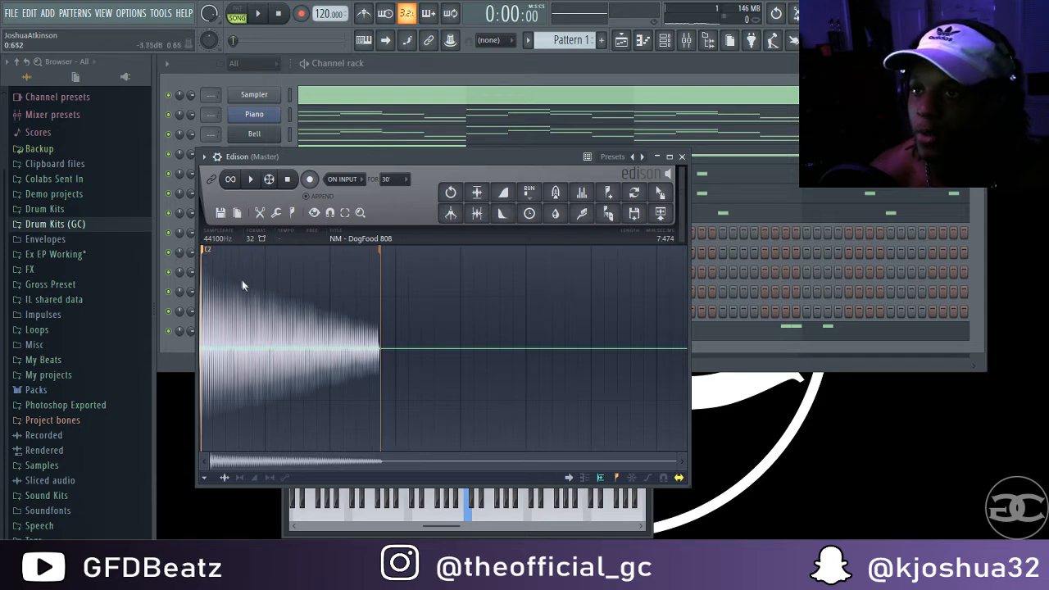
pyautogui.click(681, 157)
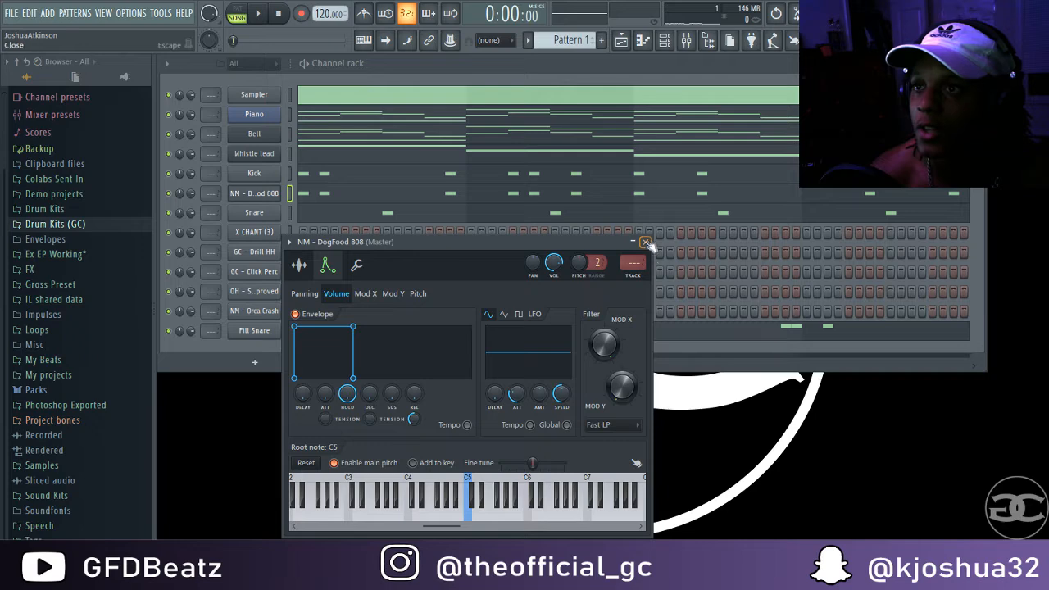
pyautogui.click(302, 264)
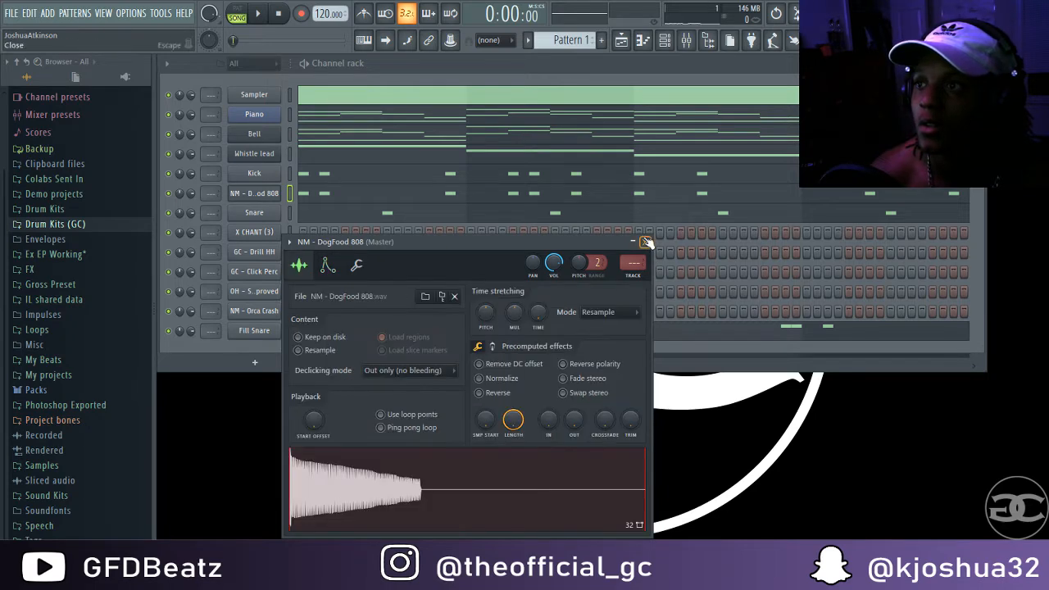
pyautogui.click(646, 242)
# Open the 808's piano roll and transpose all its notes up four octaves to C9.
pyautogui.click(351, 197)
pyautogui.hotkey('ctrl', 'a')
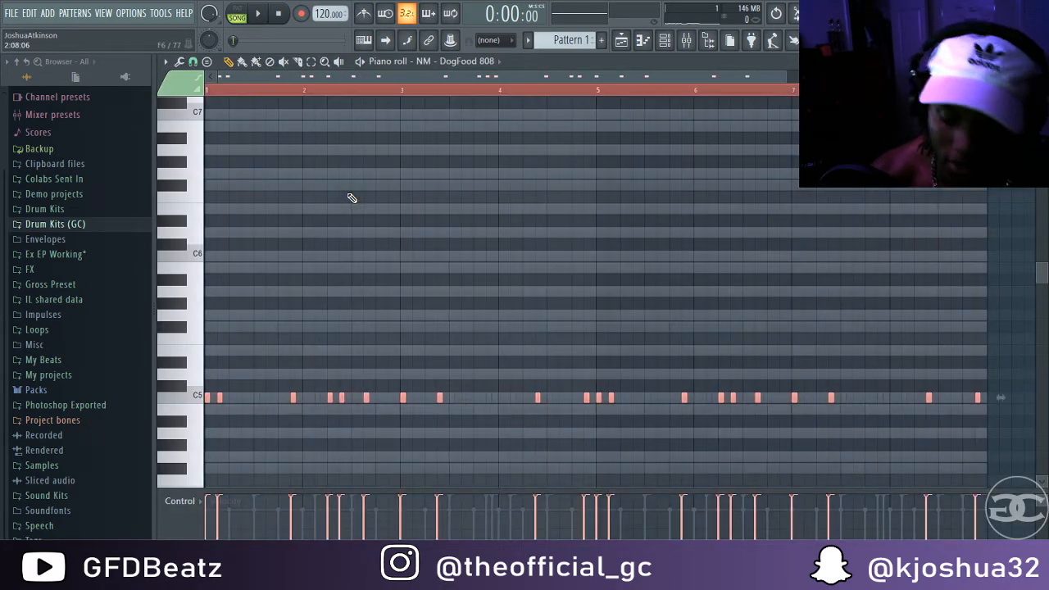
pyautogui.hotkey('ctrl', 'Up')
pyautogui.hotkey('ctrl', 'Up')
pyautogui.hotkey('ctrl', 'Up')
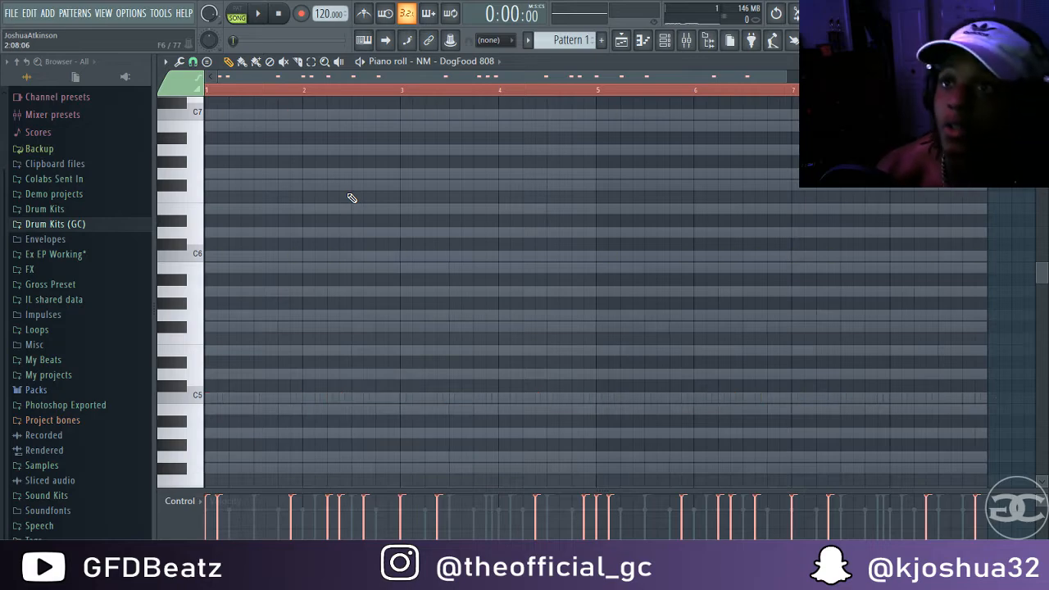
pyautogui.scroll(4, 350, 198)
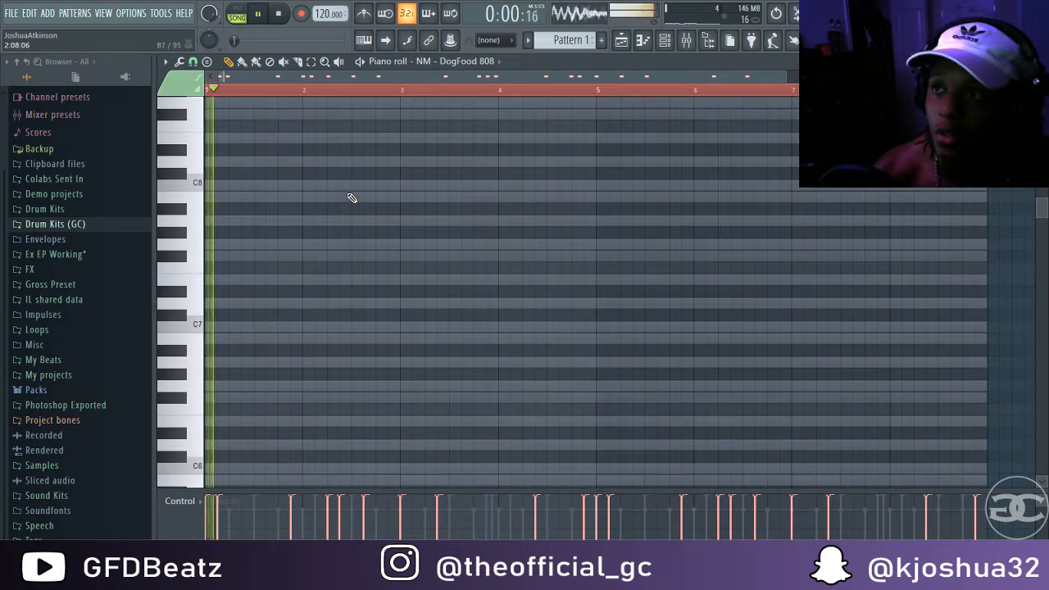
pyautogui.scroll(10, 371, 219)
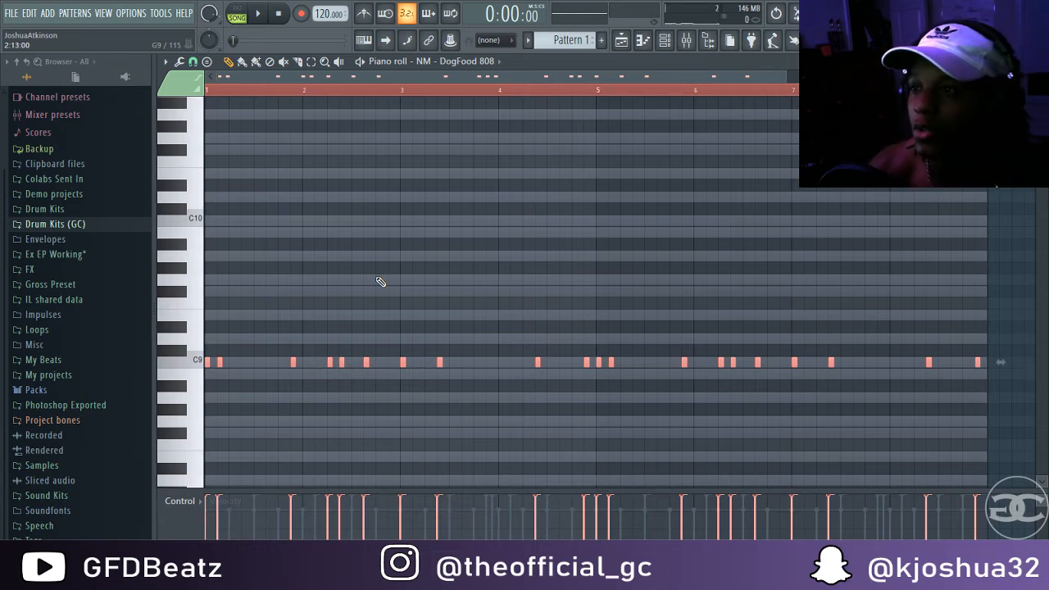
# Raise all the 808 notes except the last notes of bars 4 and 8 to E9.
pyautogui.hotkey('ctrl', 'd')
pyautogui.moveTo(547, 348); pyautogui.dragTo(206, 375)
pyautogui.moveTo(949, 364); pyautogui.dragTo(597, 400)
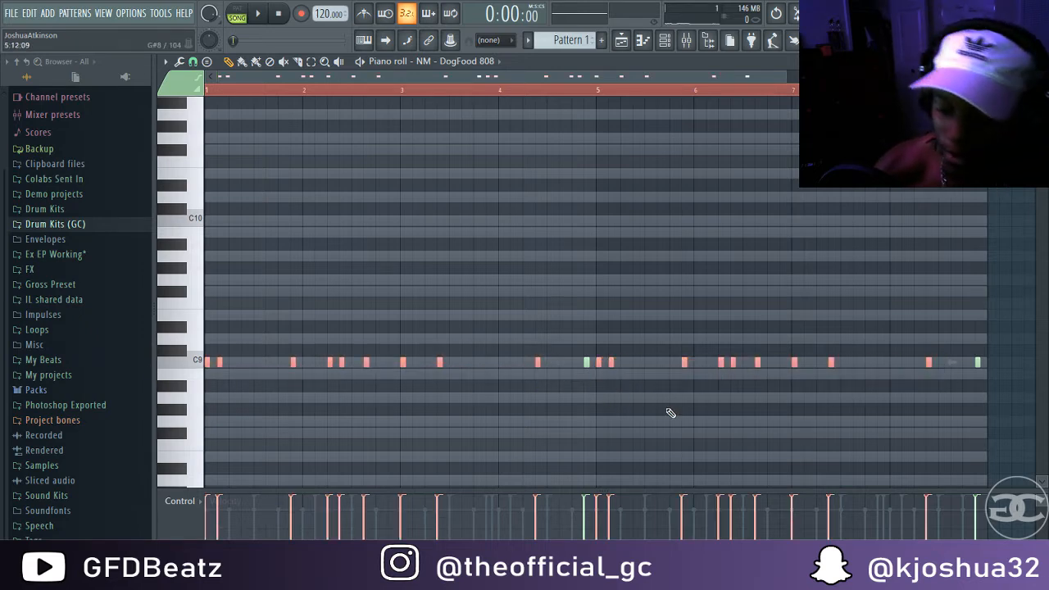
pyautogui.press('Up')
pyautogui.press('Up')
pyautogui.press('Up')
pyautogui.hotkey('shift', 'Up')
pyautogui.keyDown('ctrl'); pyautogui.click(671, 413); pyautogui.keyUp('ctrl')
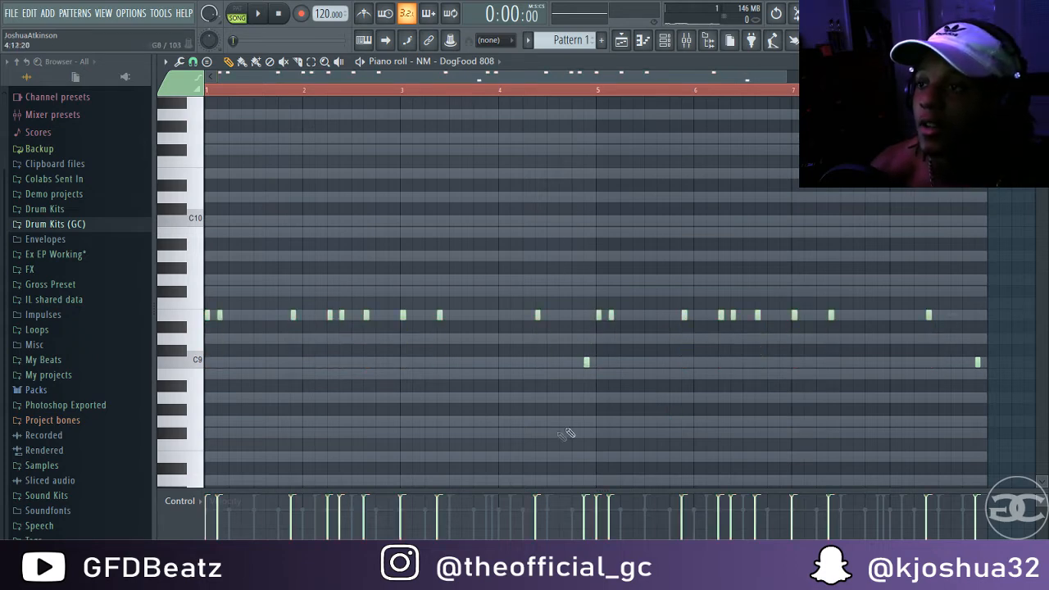
# Lower the last notes of bars 4 and 8 to B8, keeping their original timing.
pyautogui.doubleClick(198, 361)
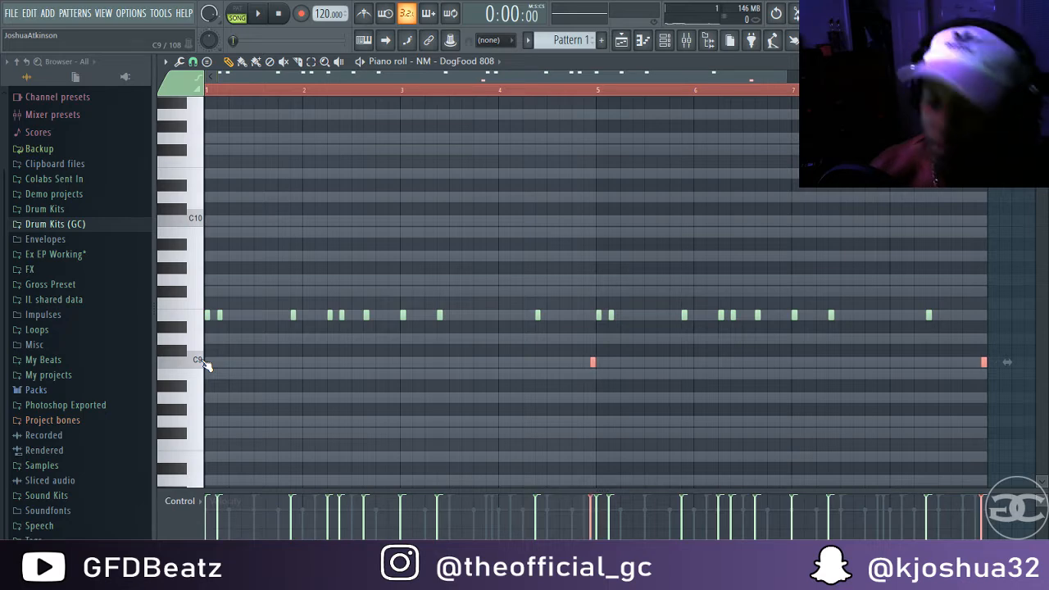
pyautogui.hotkey('shift', 'Left')
pyautogui.press('Down')
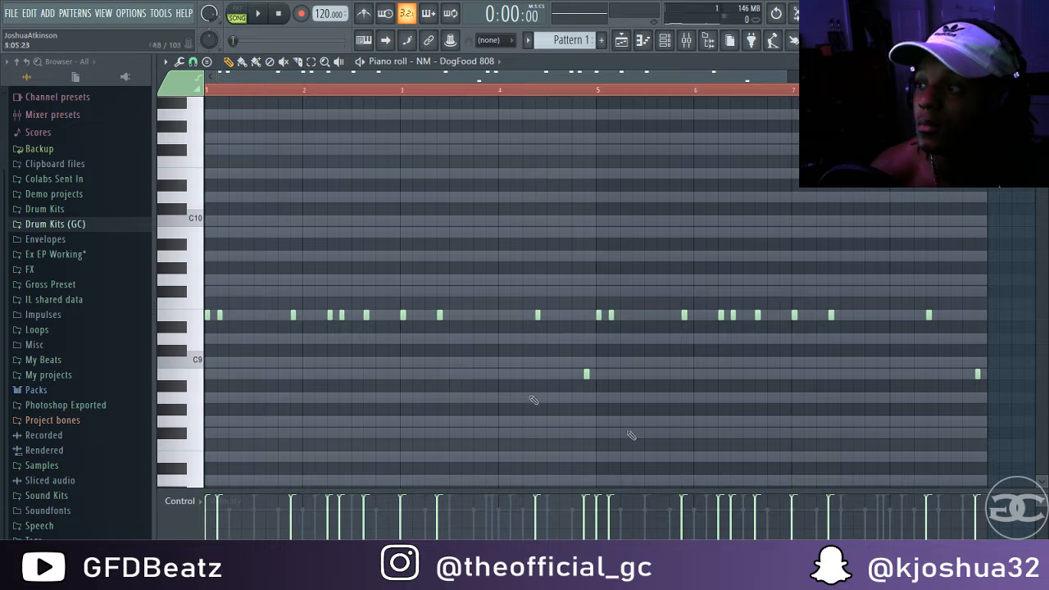
# Extend every 808 note to the next with quick legato, using a temporary B8 note at bar 9 as the end point.
pyautogui.click(988, 374)
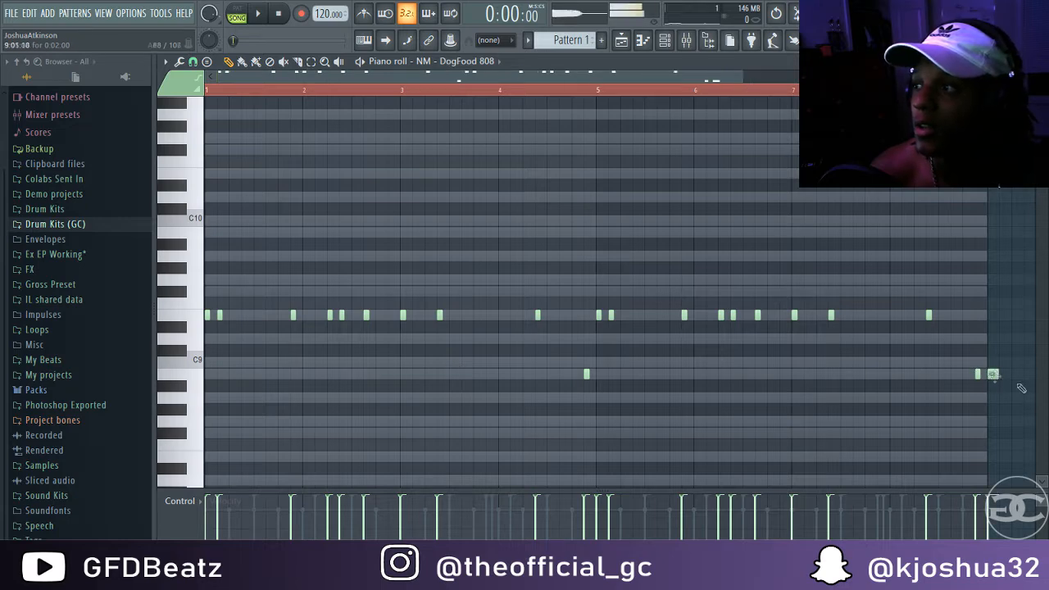
pyautogui.hotkey('ctrl', 'l')
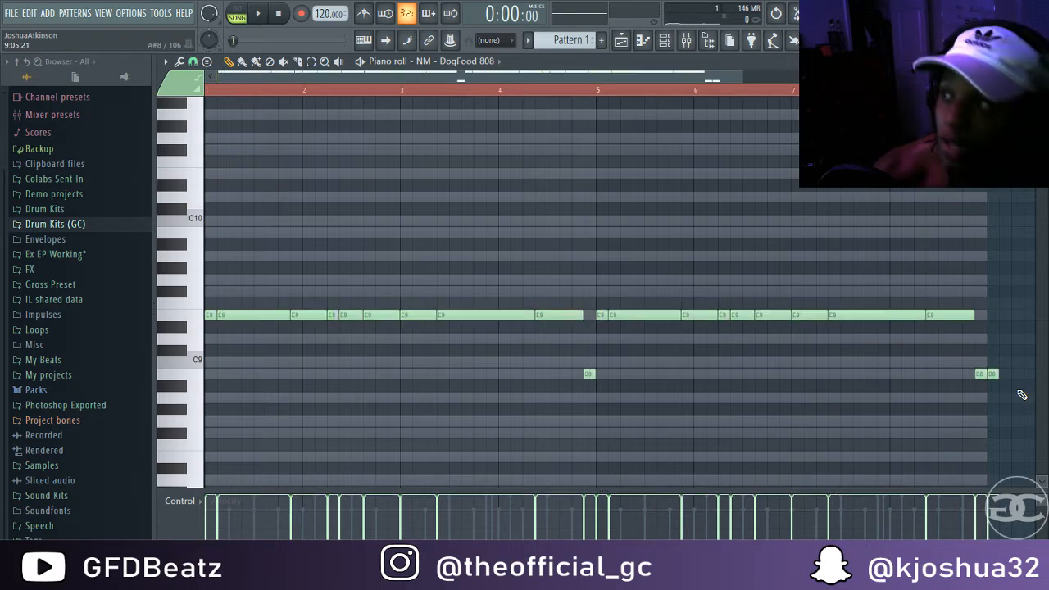
pyautogui.rightClick(994, 374)
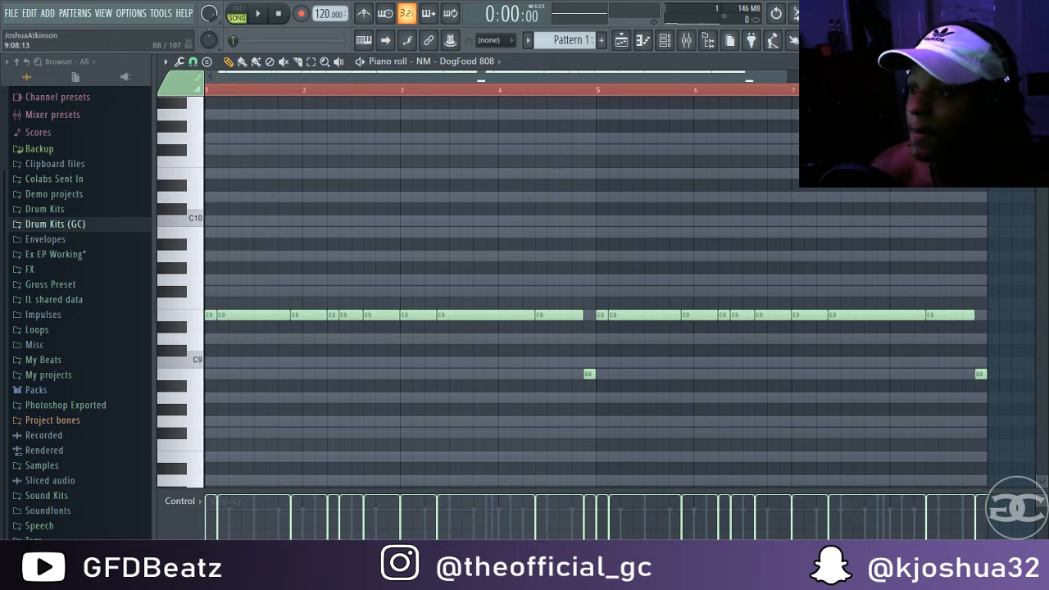
# Play back the 808 line and transpose all its notes down four octaves to E5 and B4.
pyautogui.hotkey('ctrl', 'd')
pyautogui.press('space')
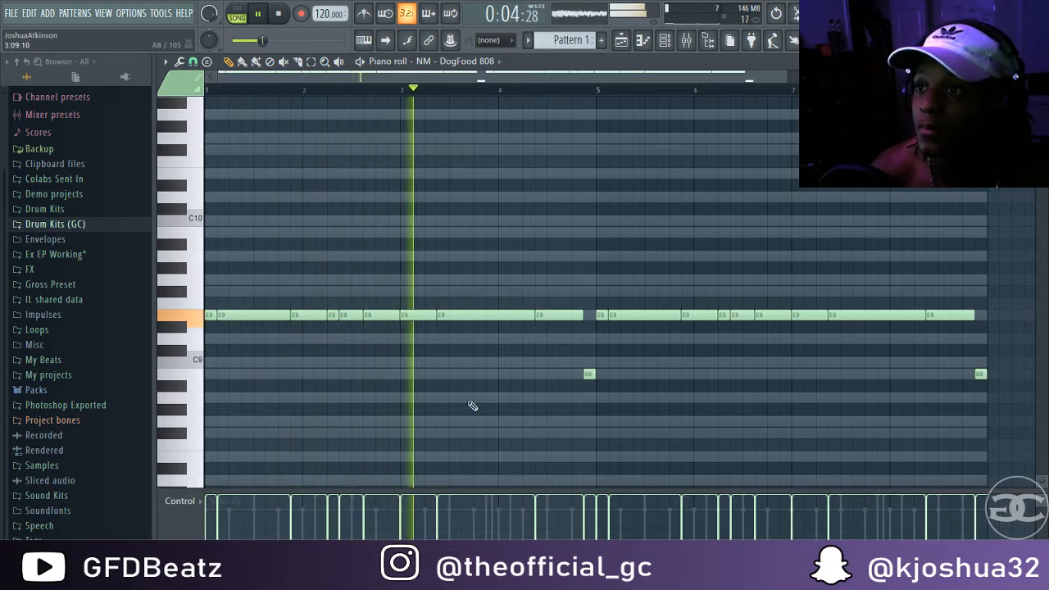
pyautogui.hotkey('ctrl', 'a')
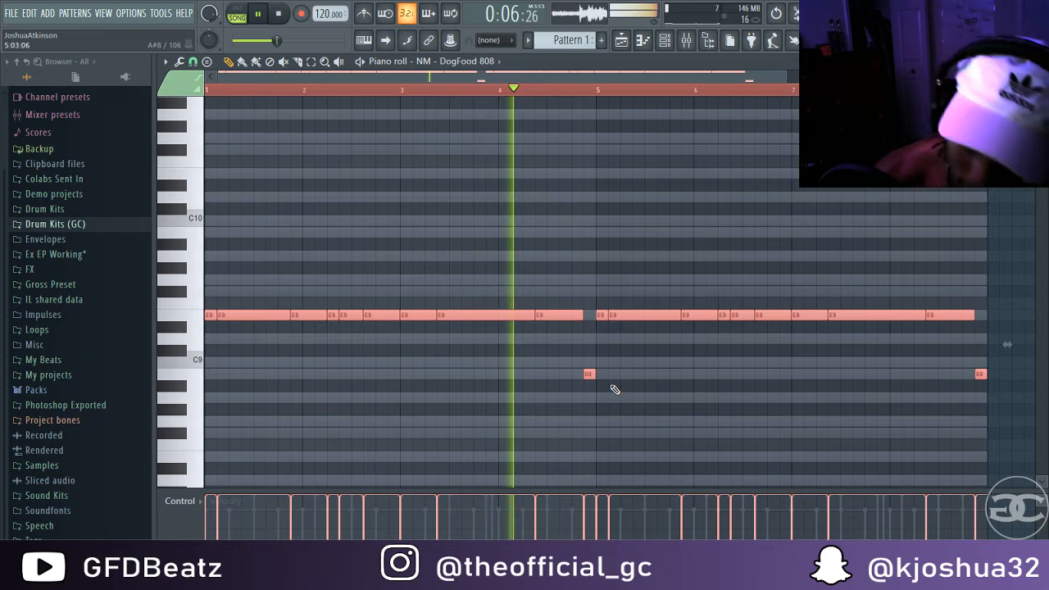
pyautogui.hotkey('ctrl', 'd')
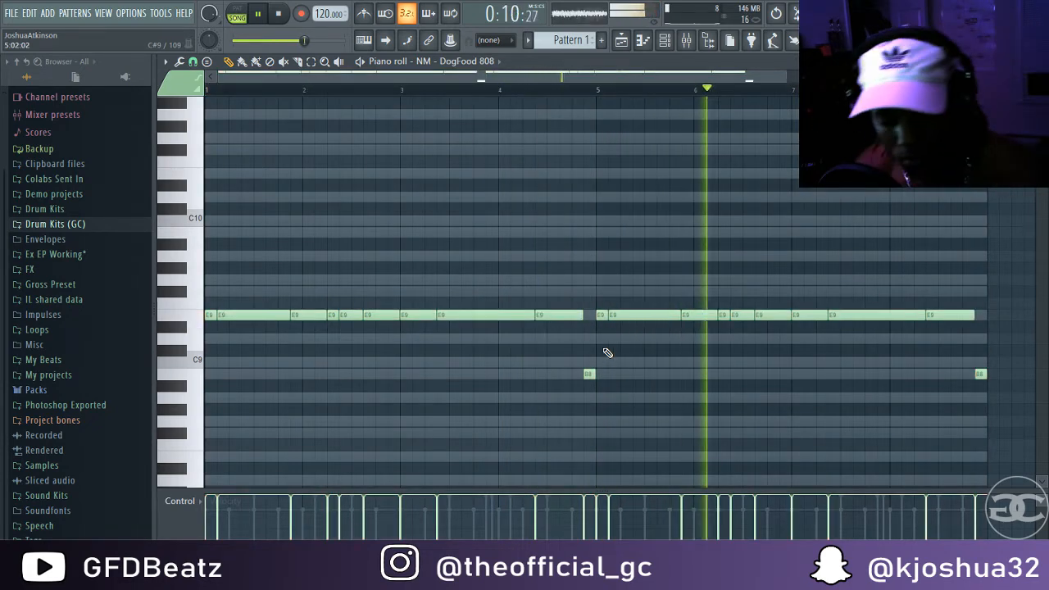
pyautogui.hotkey('ctrl', 'a')
pyautogui.hotkey('ctrl', 'Down')
pyautogui.hotkey('ctrl', 'Down')
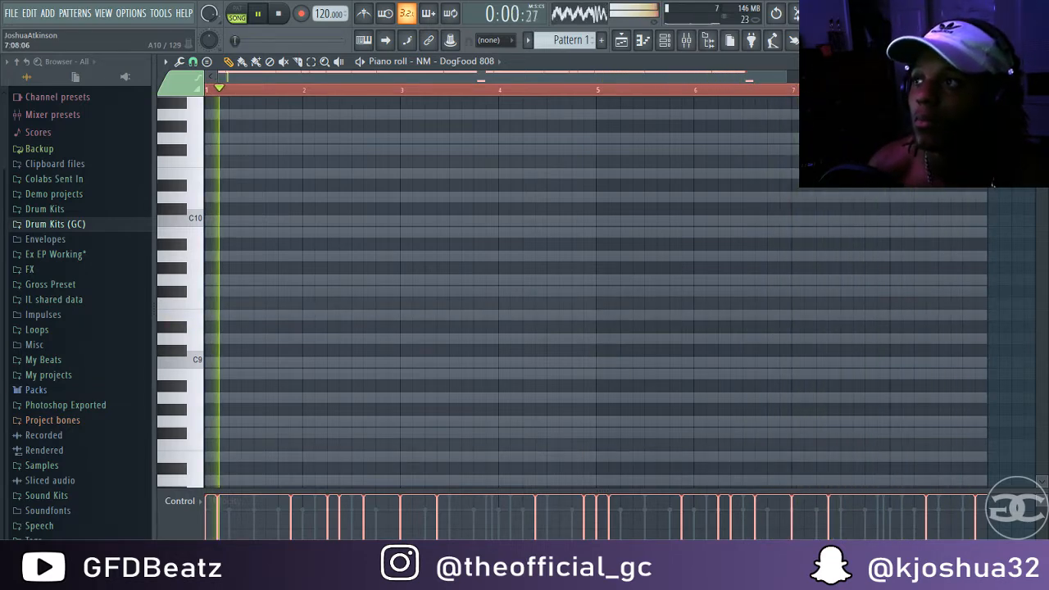
pyautogui.scroll(-5, 356, 370)
pyautogui.scroll(-4, 358, 371)
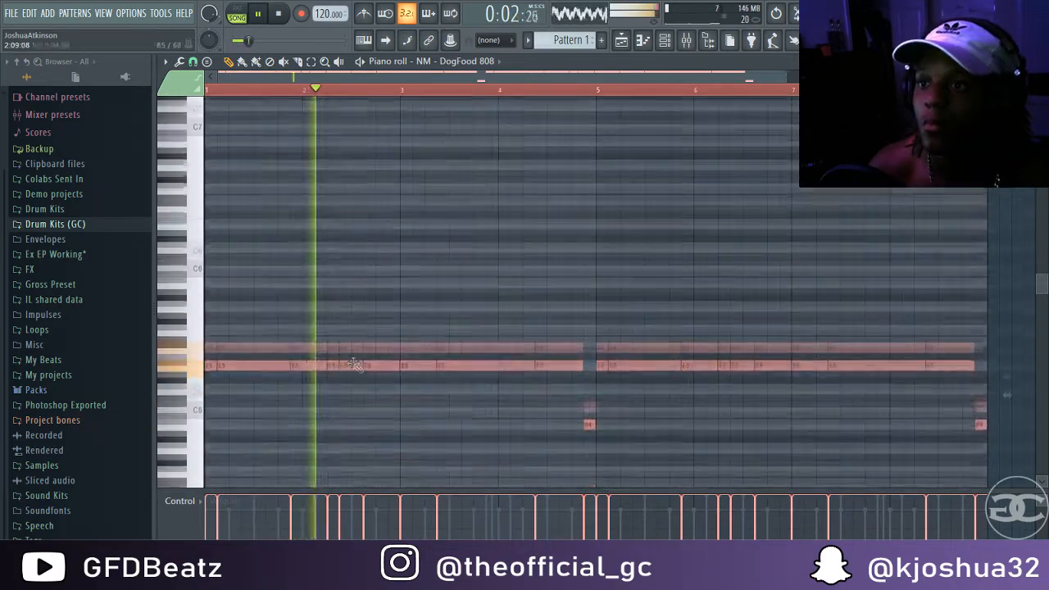
pyautogui.press('space')
pyautogui.press('space')
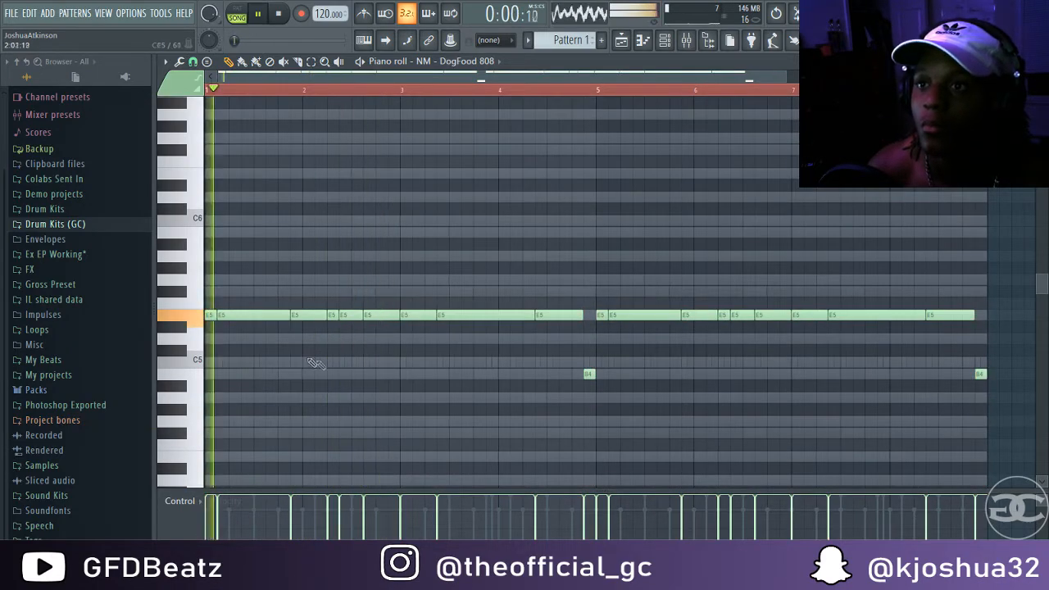
# Raise the short 808 note in bar 2 one octave to E6 and play the pattern.
pyautogui.moveTo(336, 334); pyautogui.dragTo(333, 321)
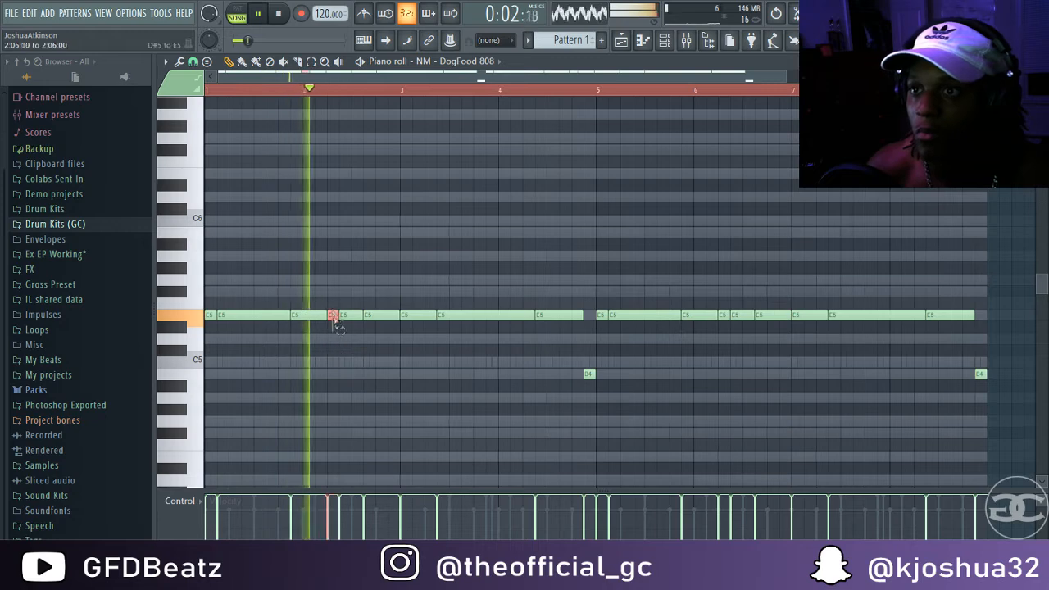
pyautogui.press('space')
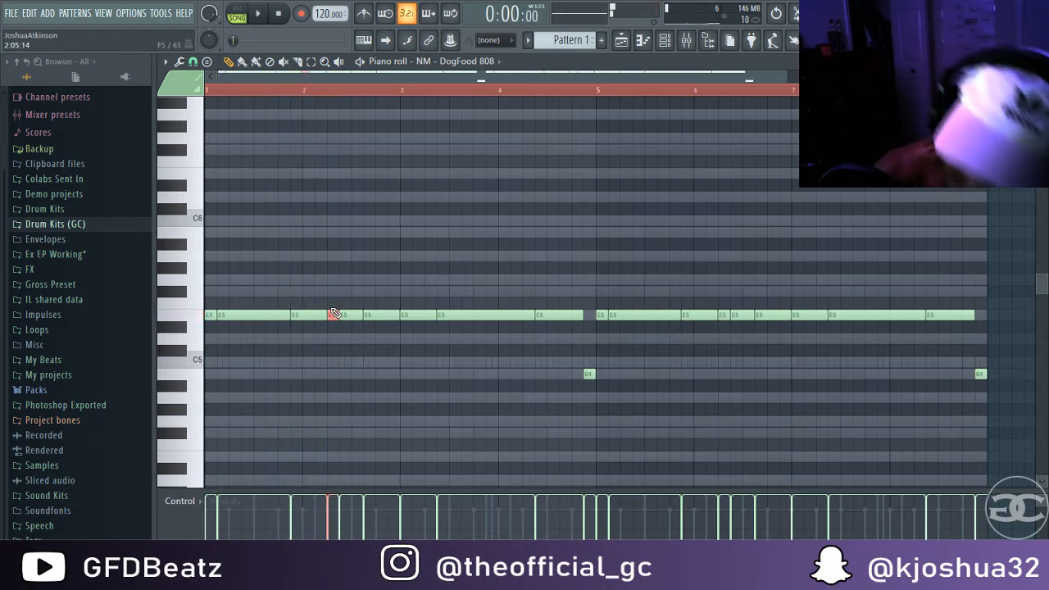
pyautogui.hotkey('ctrl', 'Up')
pyautogui.press('space')
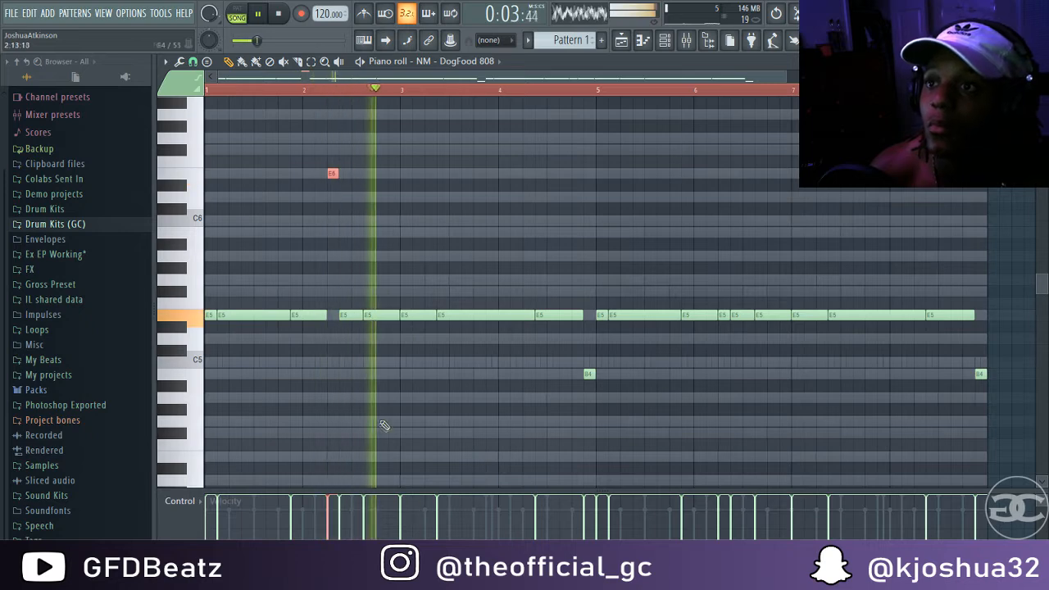
# Place a short slide note at E4 in the second half of bar 2 and play the result.
pyautogui.press('space')
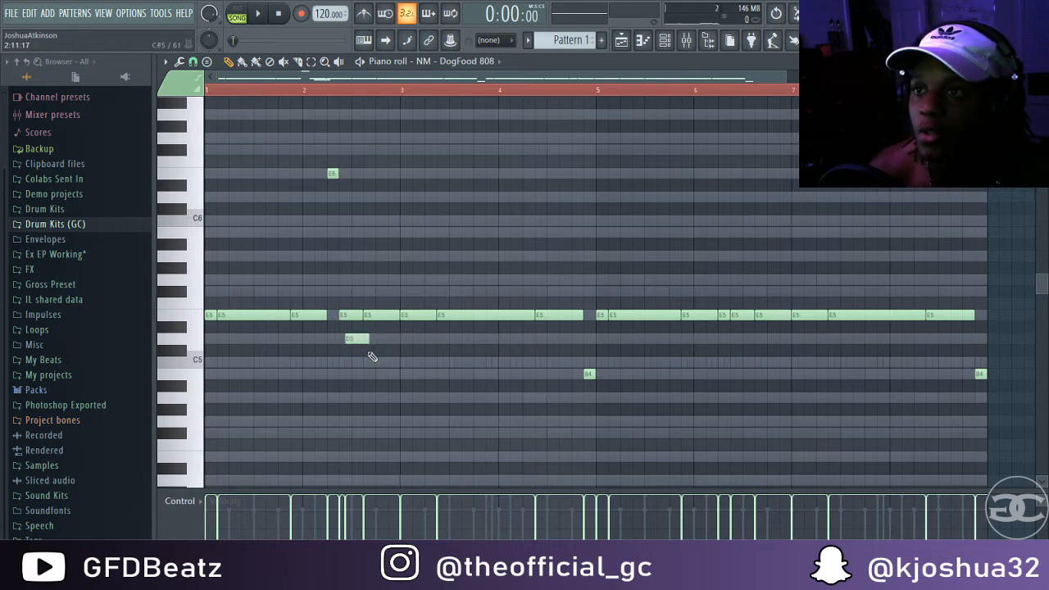
pyautogui.moveTo(358, 342); pyautogui.dragTo(359, 468)
pyautogui.press('space')
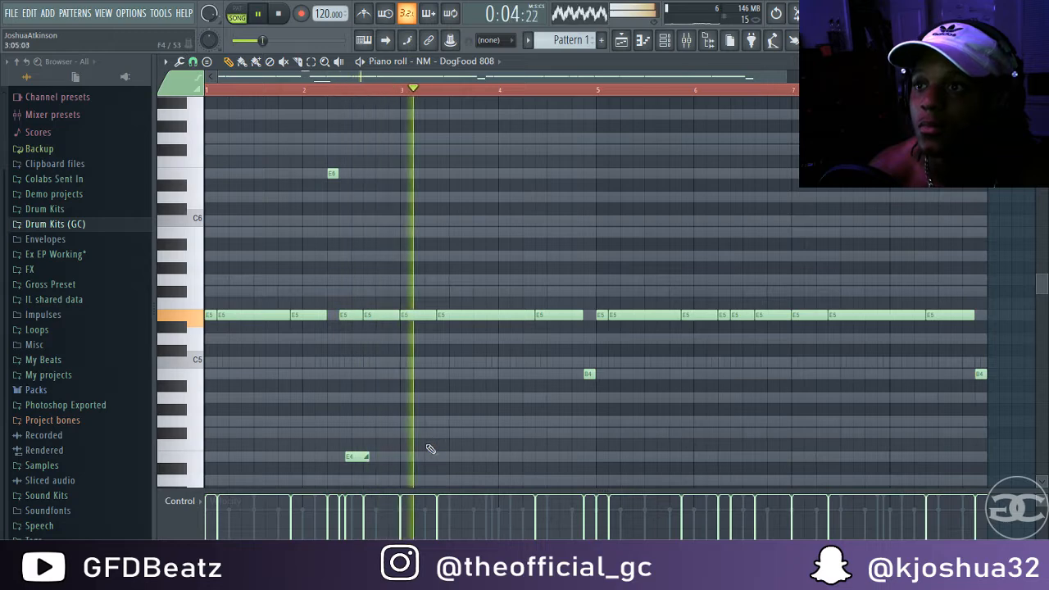
pyautogui.press('space')
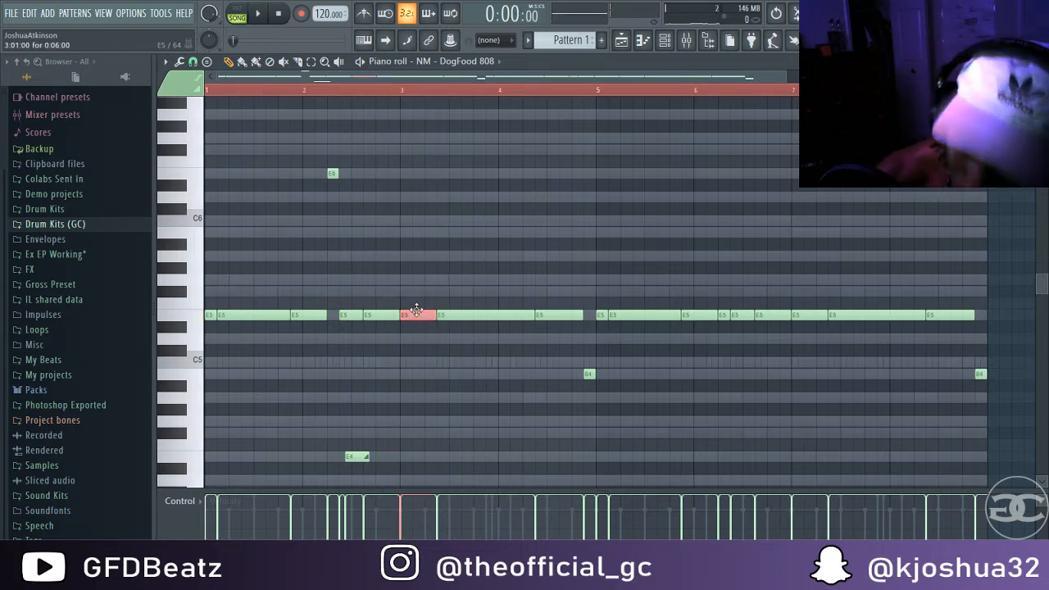
# Raise the first note of bar 3 to B5 and listen to the 808 line.
pyautogui.hotkey('shift', 'Up')
pyautogui.hotkey('shift', 'Up')
pyautogui.hotkey('shift', 'Up')
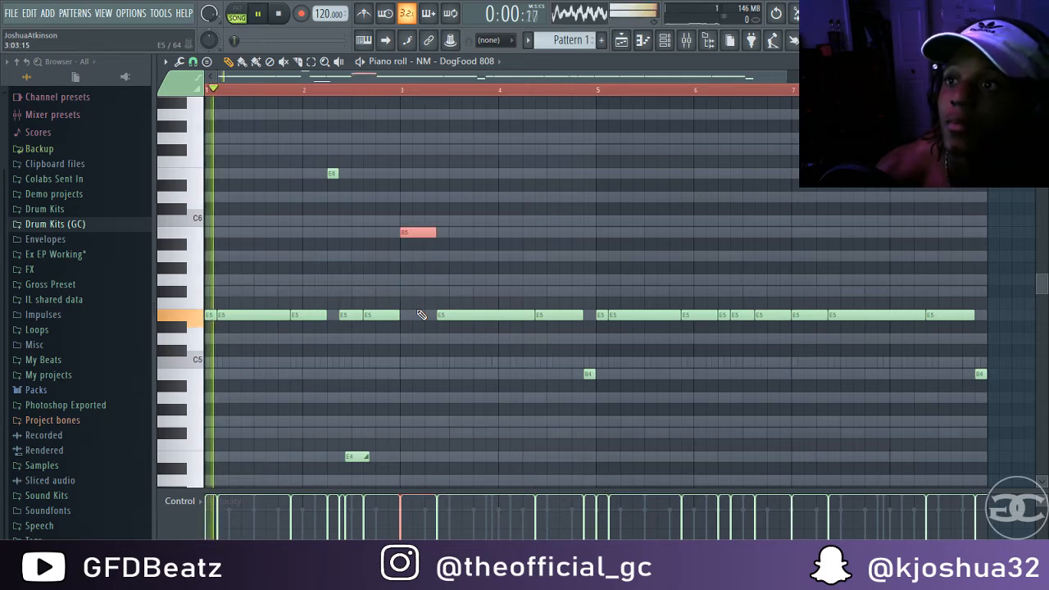
pyautogui.keyDown('ctrl'); pyautogui.click(464, 383); pyautogui.keyUp('ctrl')
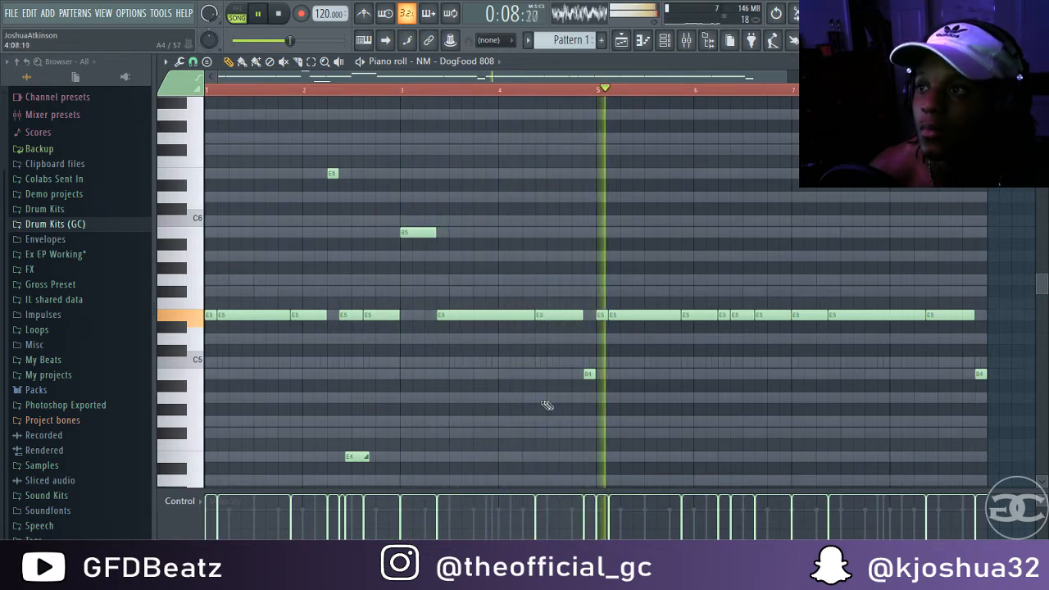
pyautogui.press('space')
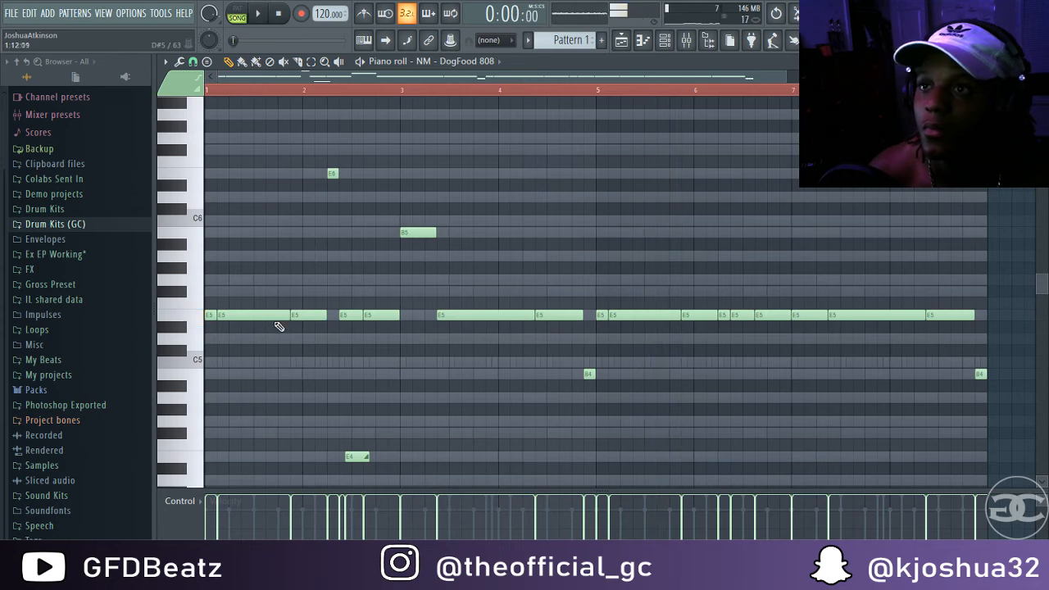
# Try a short C6 slide note at the start of bar 2 in the 808 line.
pyautogui.press('space')
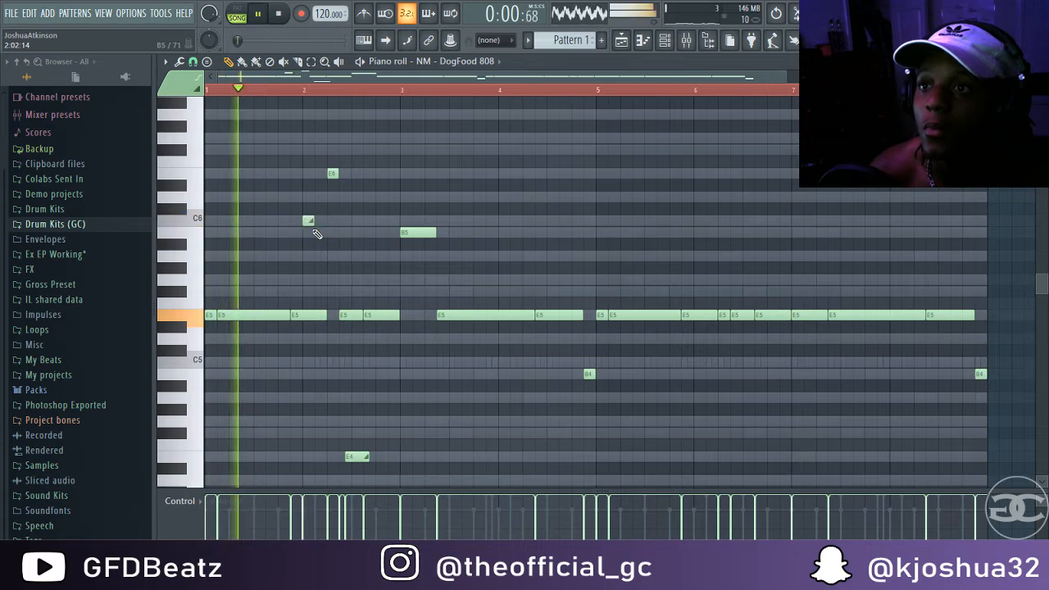
pyautogui.rightClick(318, 316)
pyautogui.press('space')
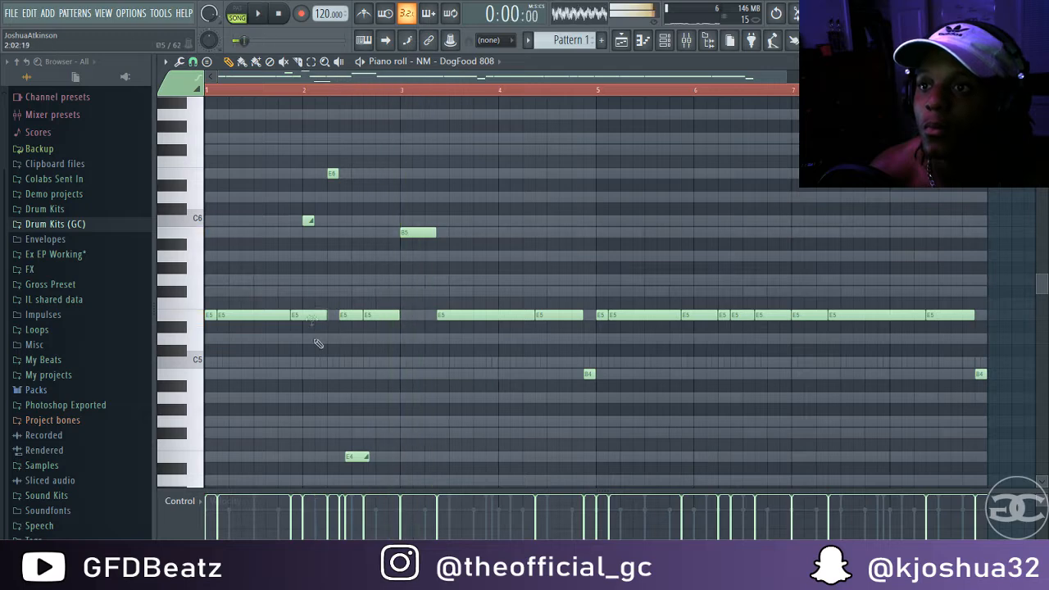
pyautogui.rightClick(310, 222)
pyautogui.press('space')
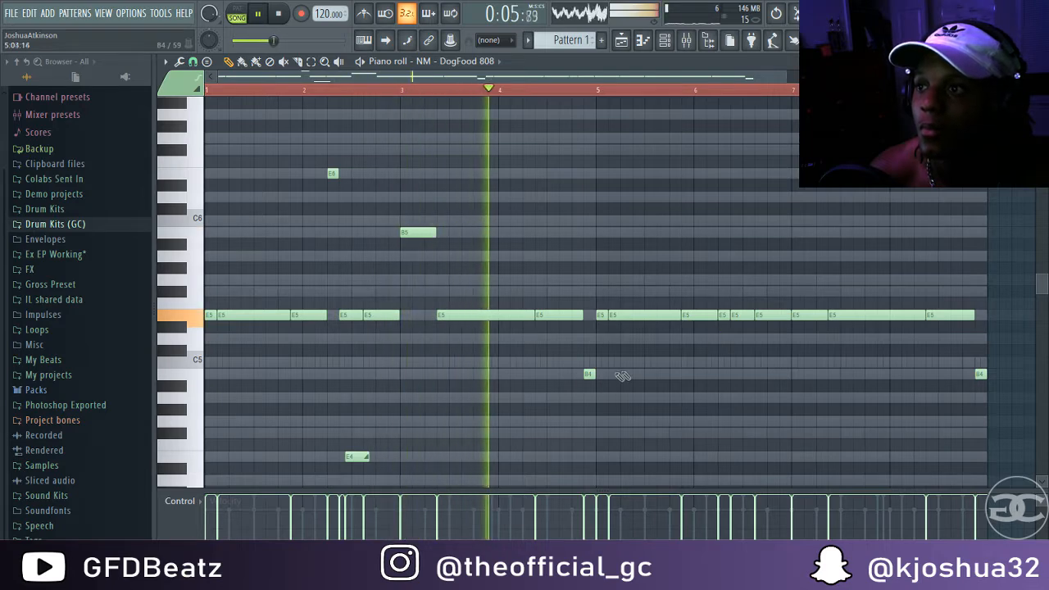
# Undo the deletion of the first E5 note in bar 5 and play back from that bar.
pyautogui.press('space')
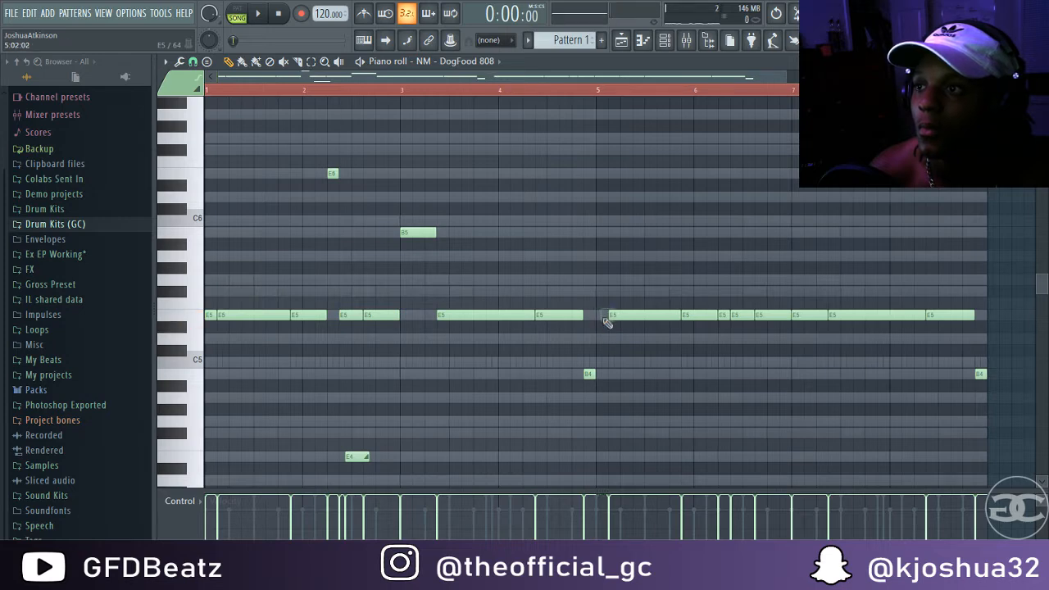
pyautogui.hotkey('ctrl', 'z')
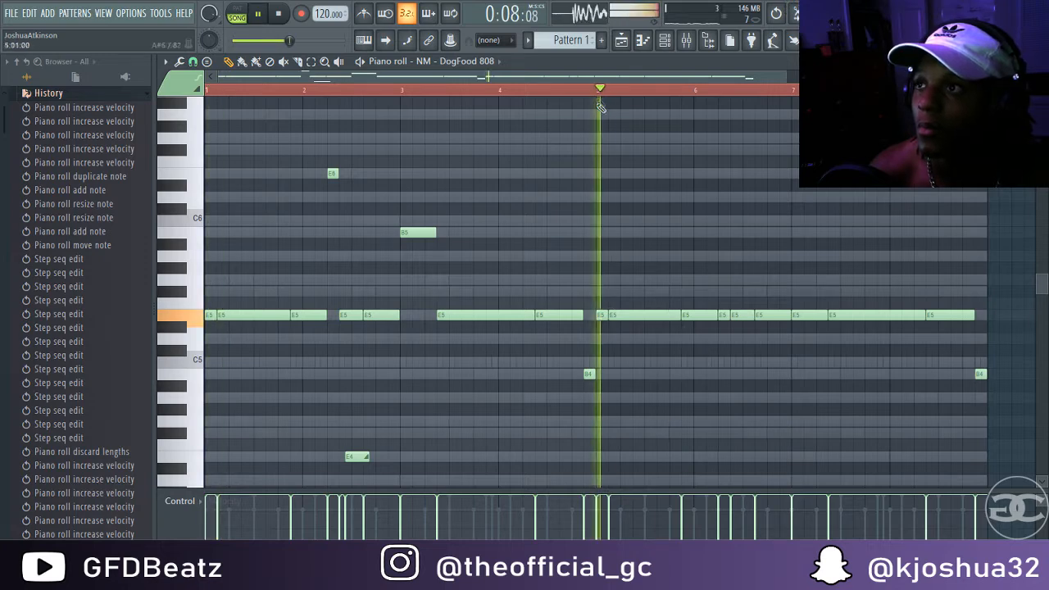
pyautogui.press('space')
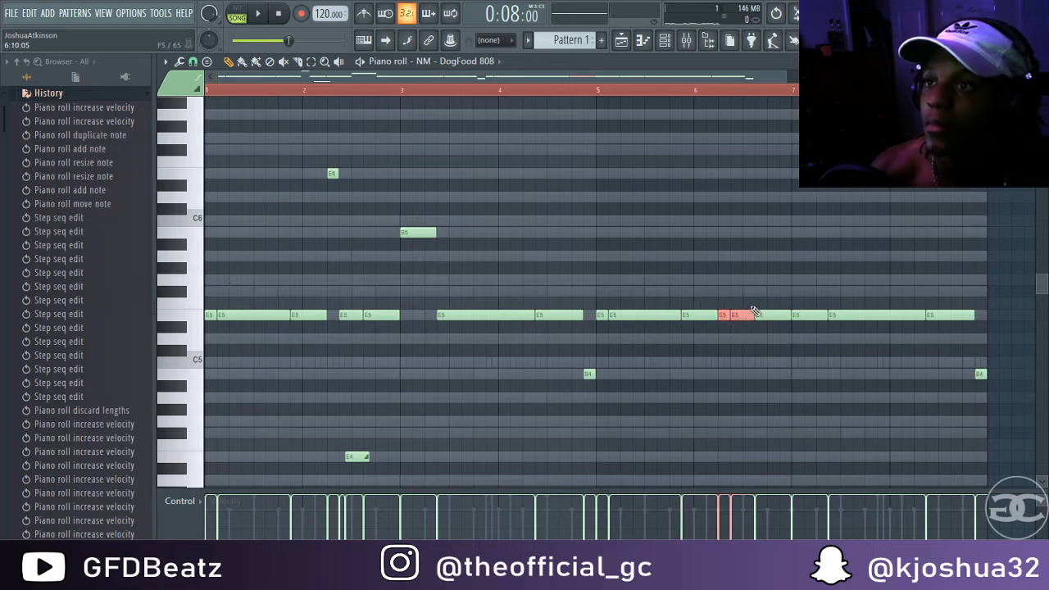
# Raise two consecutive 808 notes in bar 6, the short one to C6 and the following one to B5.
pyautogui.hotkey('shift', 'Up')
pyautogui.hotkey('shift', 'Up')
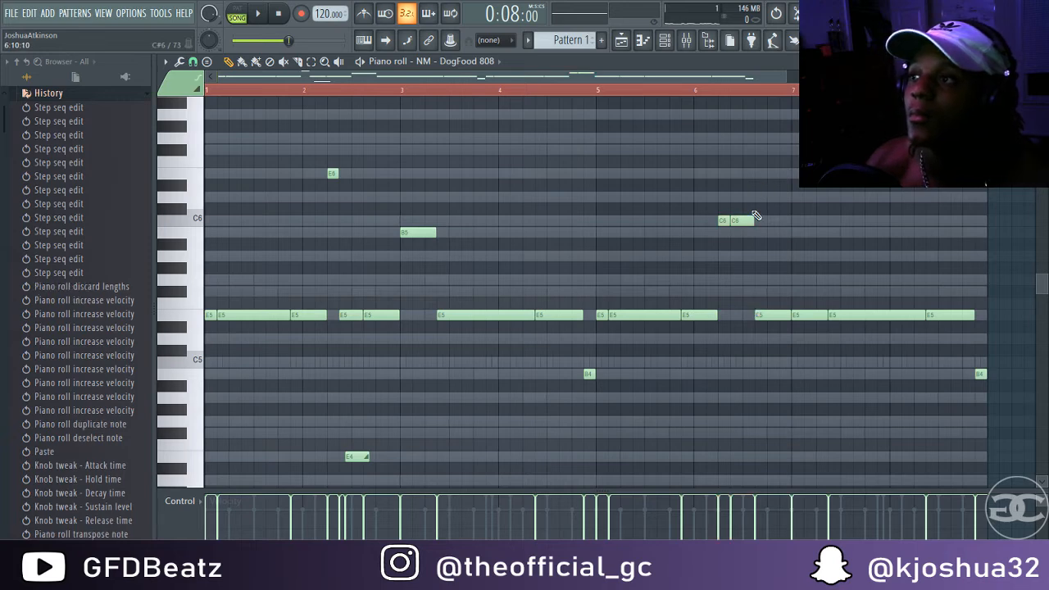
pyautogui.hotkey('shift', 'Down')
pyautogui.rightClick(748, 259)
# Add two short consecutive slide notes in bar 7, the first at E4 and the second at E5.
pyautogui.press('space')
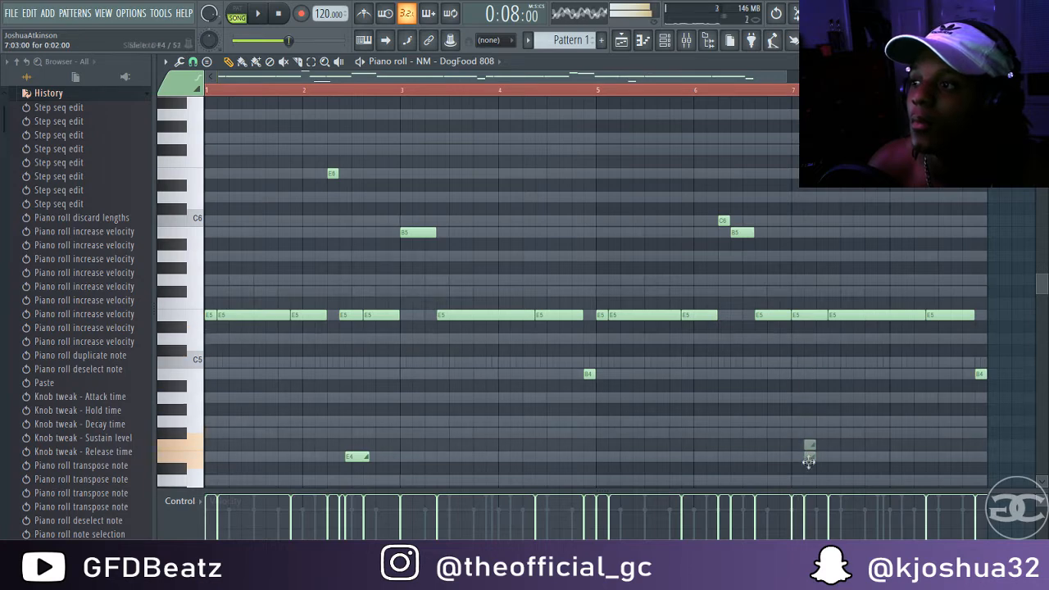
pyautogui.moveTo(821, 461); pyautogui.dragTo(821, 328)
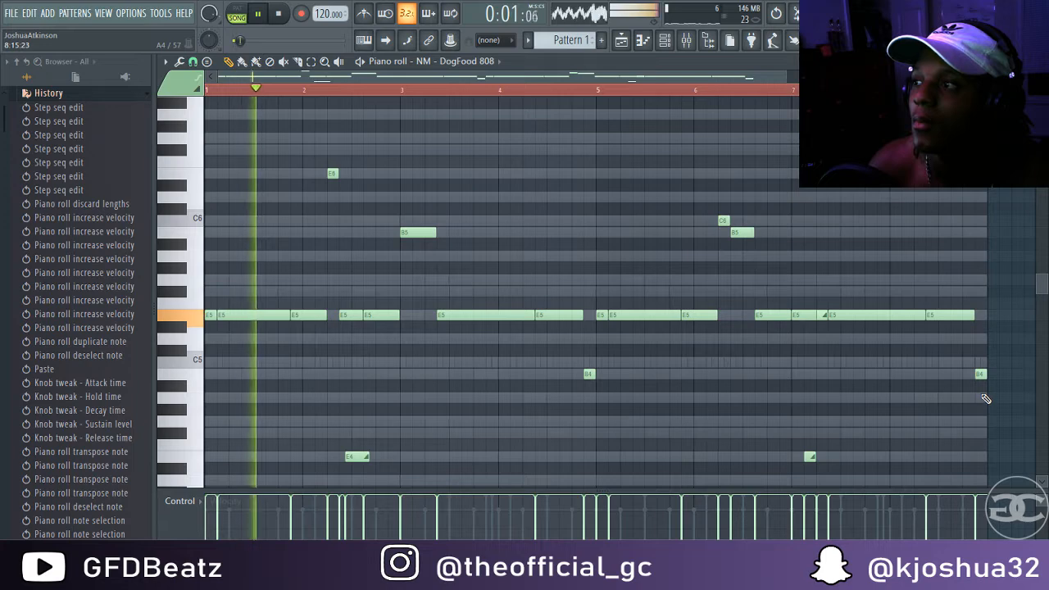
# Transpose the last 808 note of bar 8 up two octaves and listen to the pattern.
pyautogui.click(981, 374)
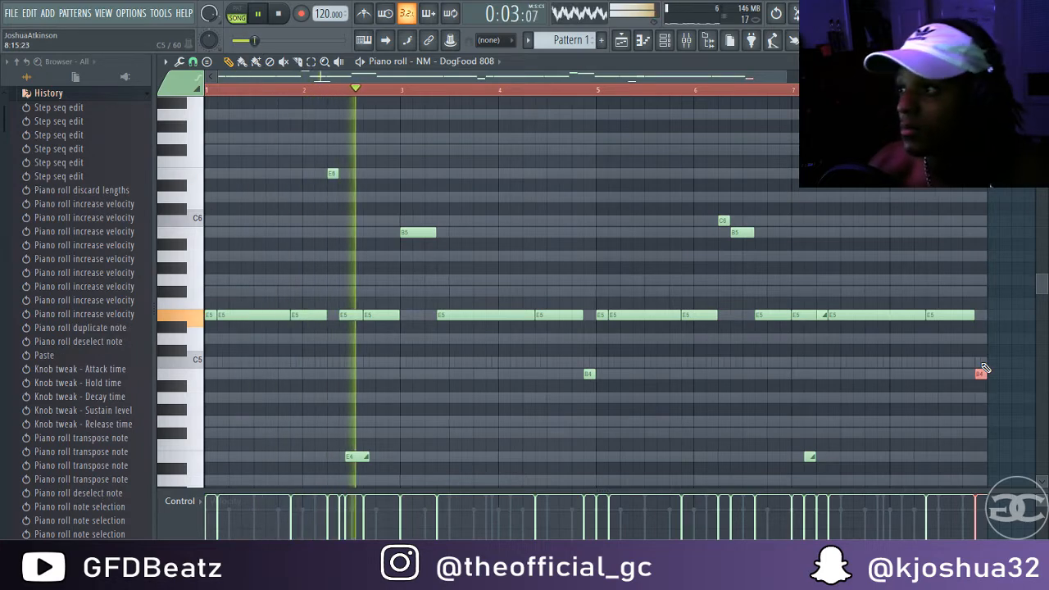
pyautogui.hotkey('ctrl', 'Up')
pyautogui.hotkey('ctrl', 'Up')
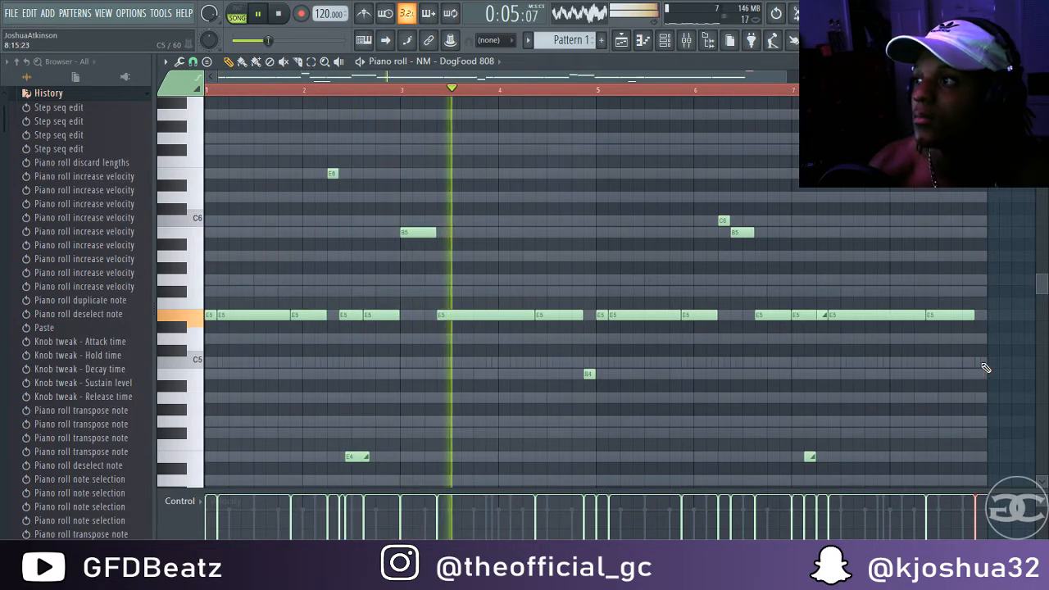
pyautogui.scroll(4, 975, 373)
pyautogui.scroll(-2, 951, 385)
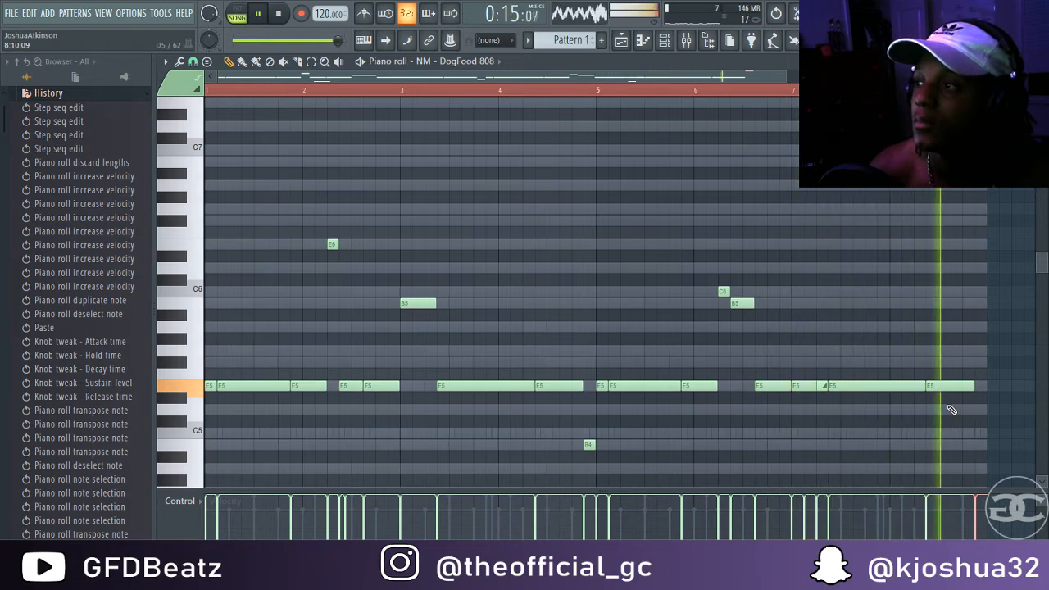
pyautogui.click(943, 245)
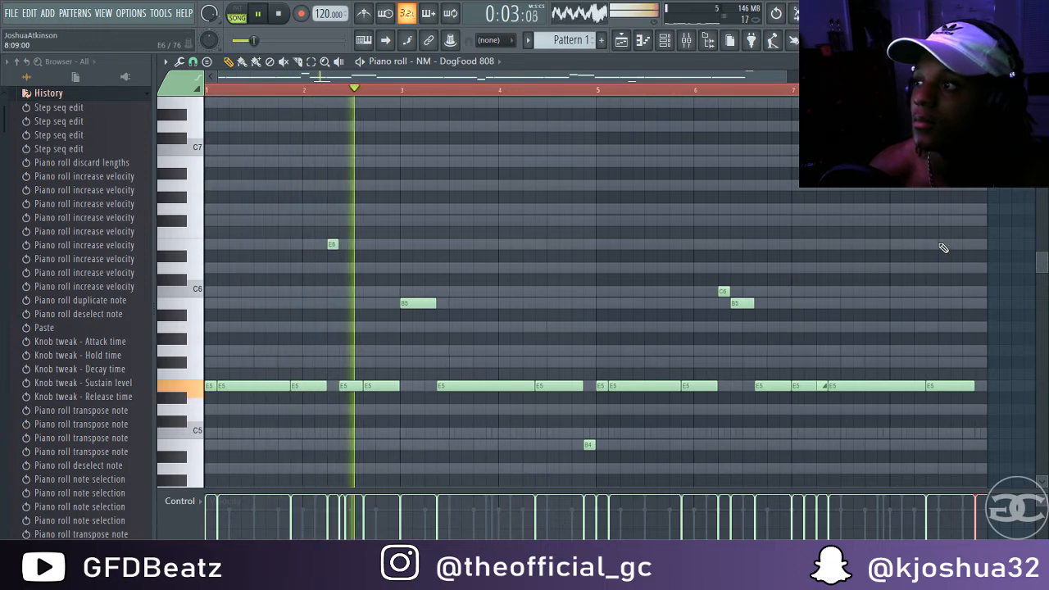
# Add a short E6 slide note over the last long 808 note in bar 8 and listen to the pattern.
pyautogui.press('space')
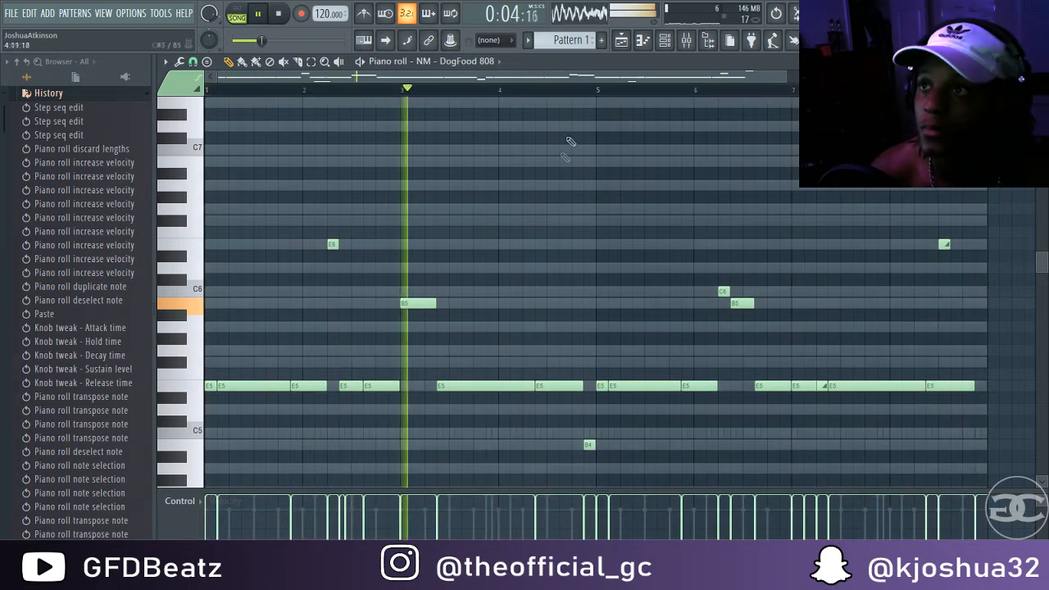
pyautogui.scroll(-2, 576, 99)
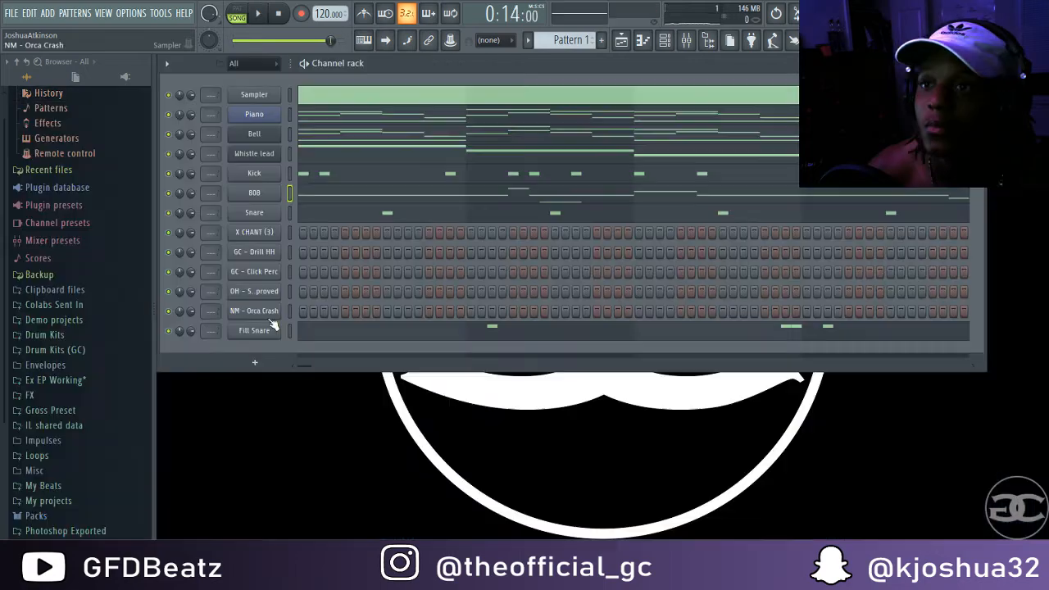
# Fill the Southside open-hat channel on every 8th step and rename the channel Open hat.
pyautogui.rightClick(261, 310)
pyautogui.click(255, 287)
pyautogui.rightClick(255, 287)
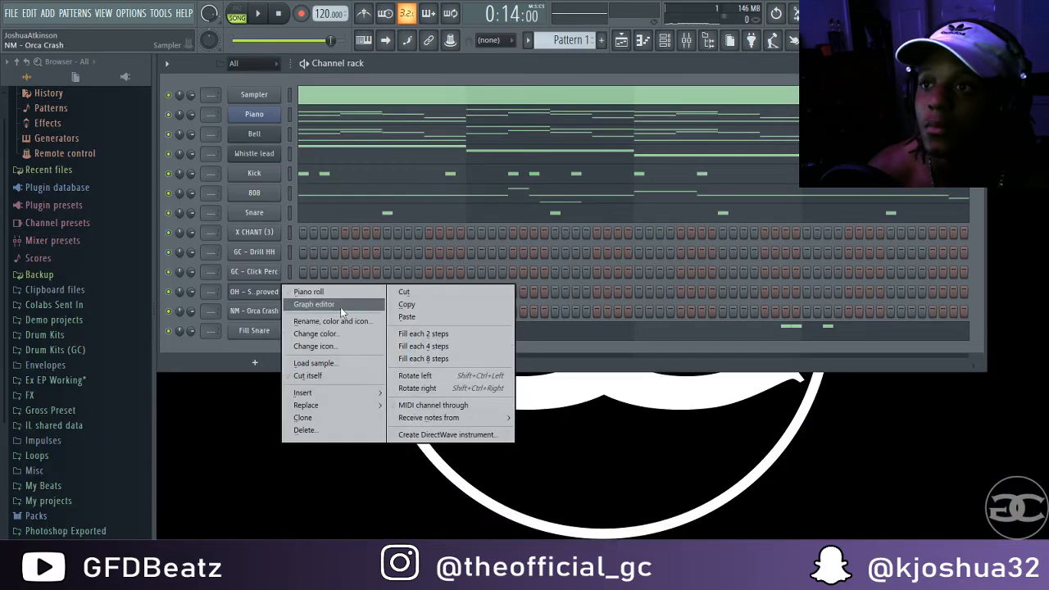
pyautogui.click(430, 359)
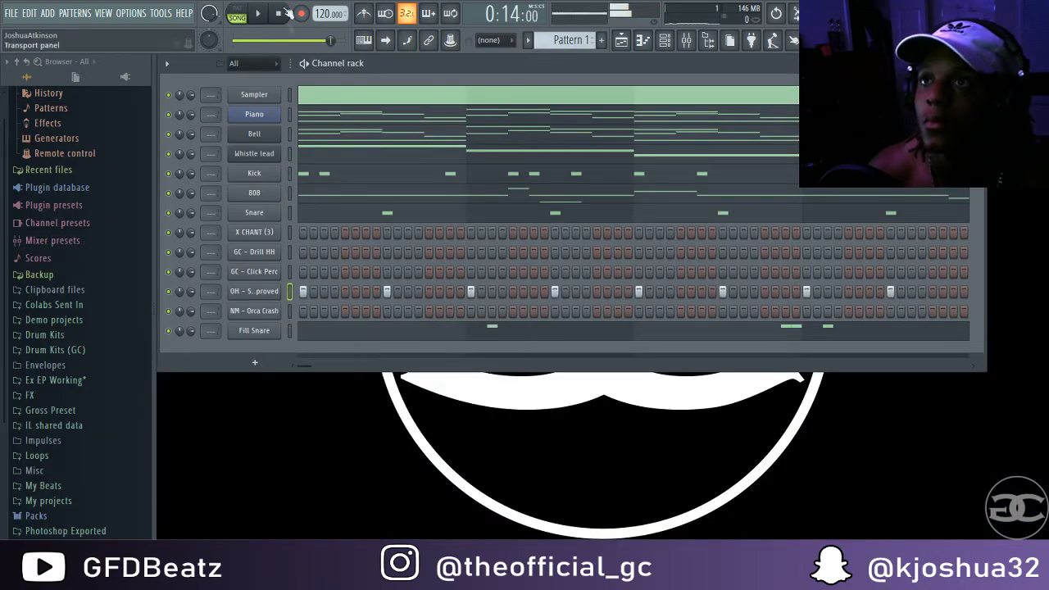
pyautogui.rightClick(262, 288)
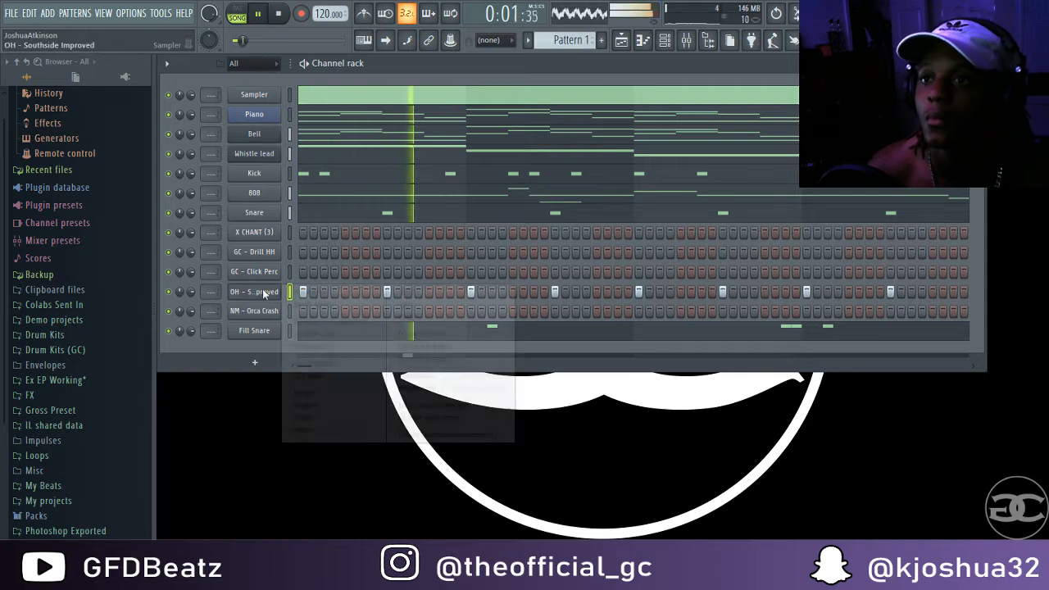
pyautogui.click(299, 300)
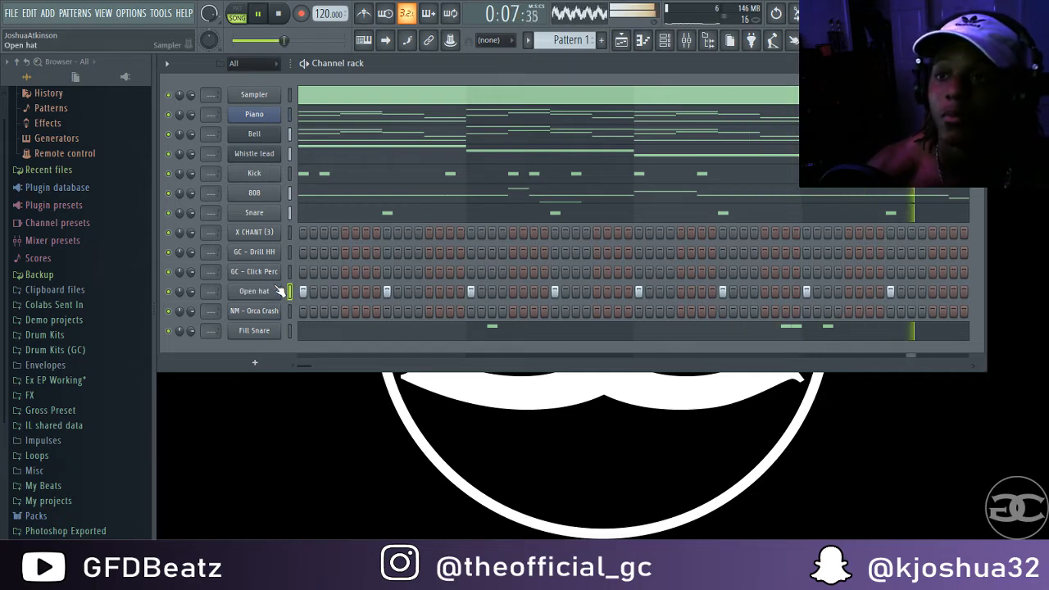
# Raise the velocity of all Open hat notes to maximum in the piano roll, then return to the channel rack.
pyautogui.rightClick(281, 291)
pyautogui.click(303, 290)
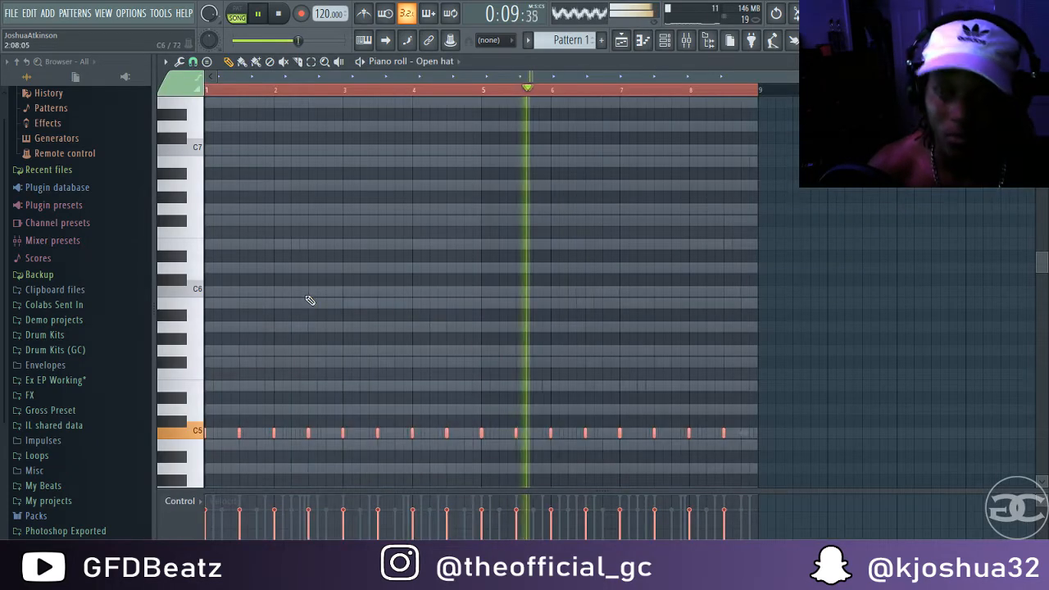
pyautogui.scroll(1, 346, 332)
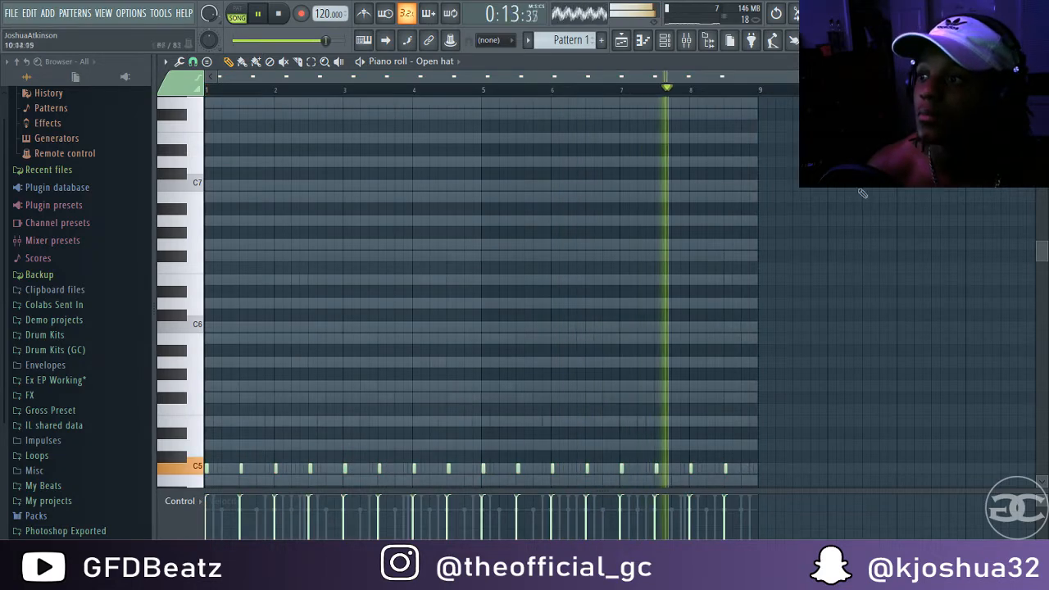
pyautogui.click(1040, 61)
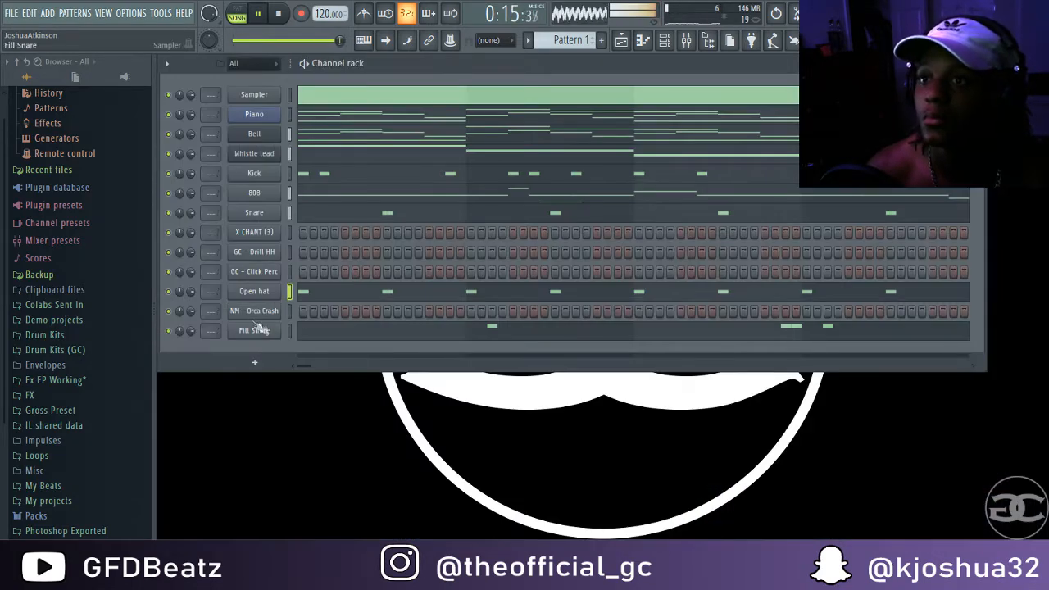
# Rename the Orca Crash channel Crash, placing its hit on step 1, click perc hits on steps 13 and 45, and chant hits on steps 29 and 61.
pyautogui.click(302, 313)
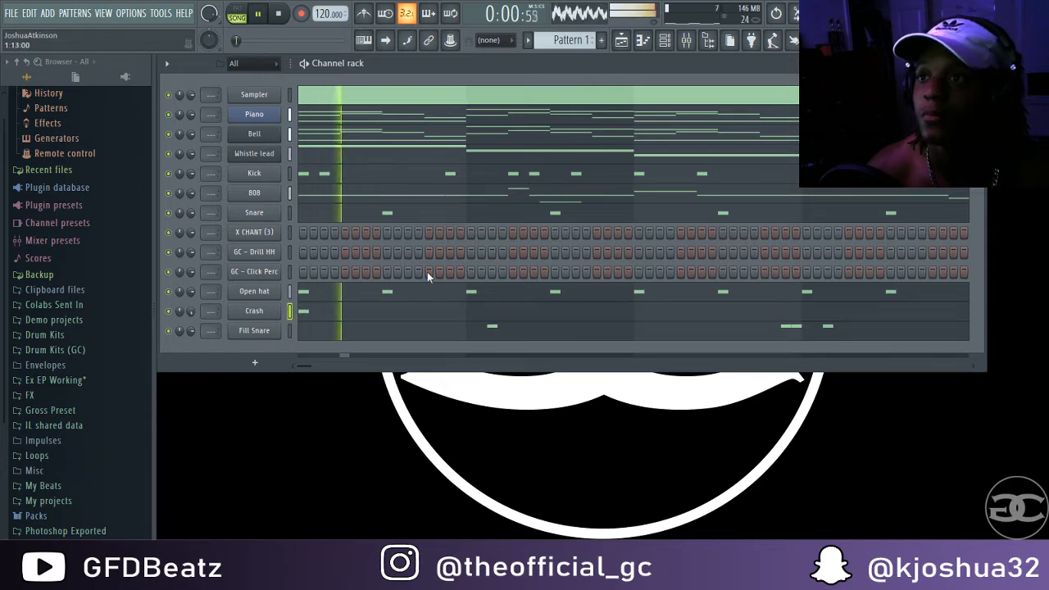
pyautogui.click(427, 272)
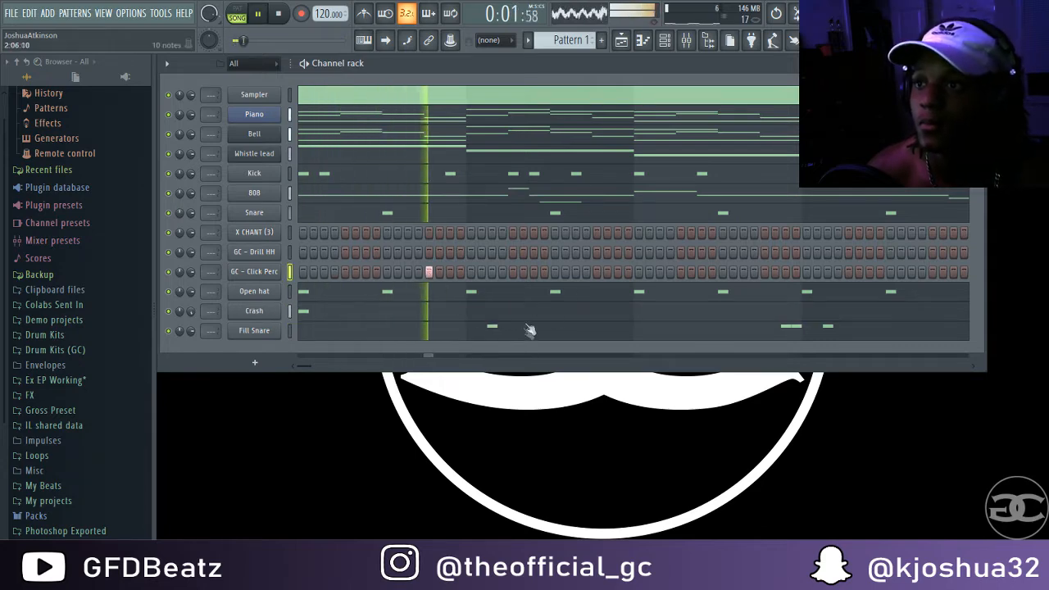
pyautogui.press('space')
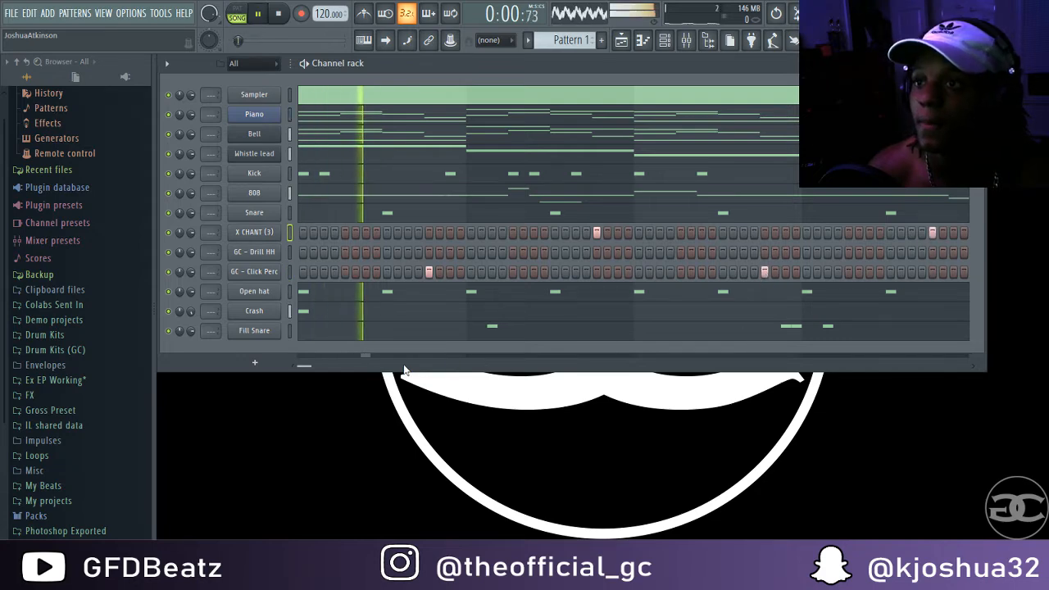
# Rename the GC click percussion channel Click perc and raise its notes' velocity to maximum in the piano roll.
pyautogui.rightClick(257, 271)
pyautogui.click(305, 302)
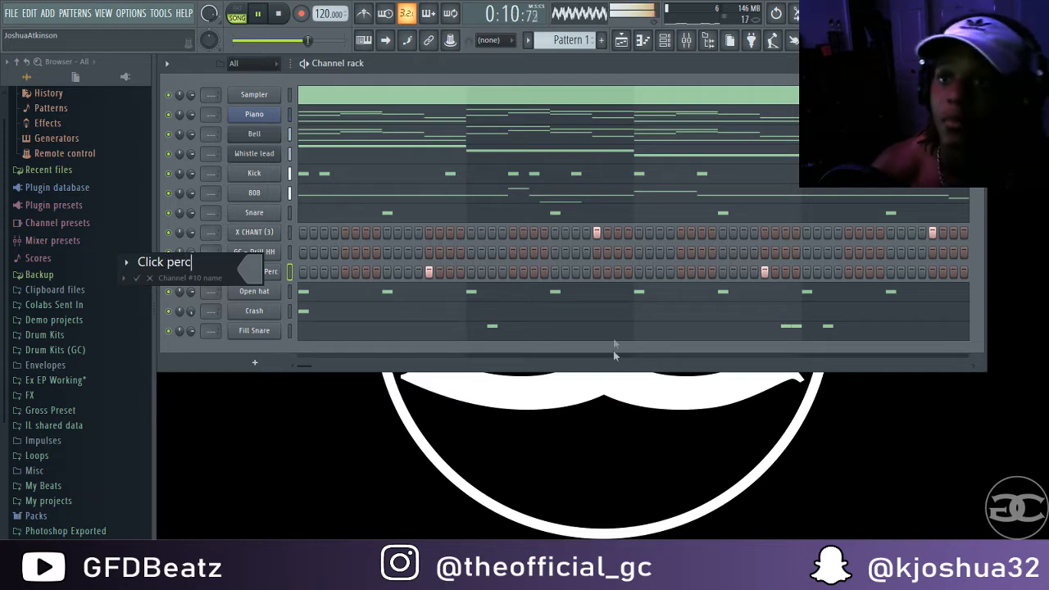
pyautogui.rightClick(284, 272)
pyautogui.click(300, 274)
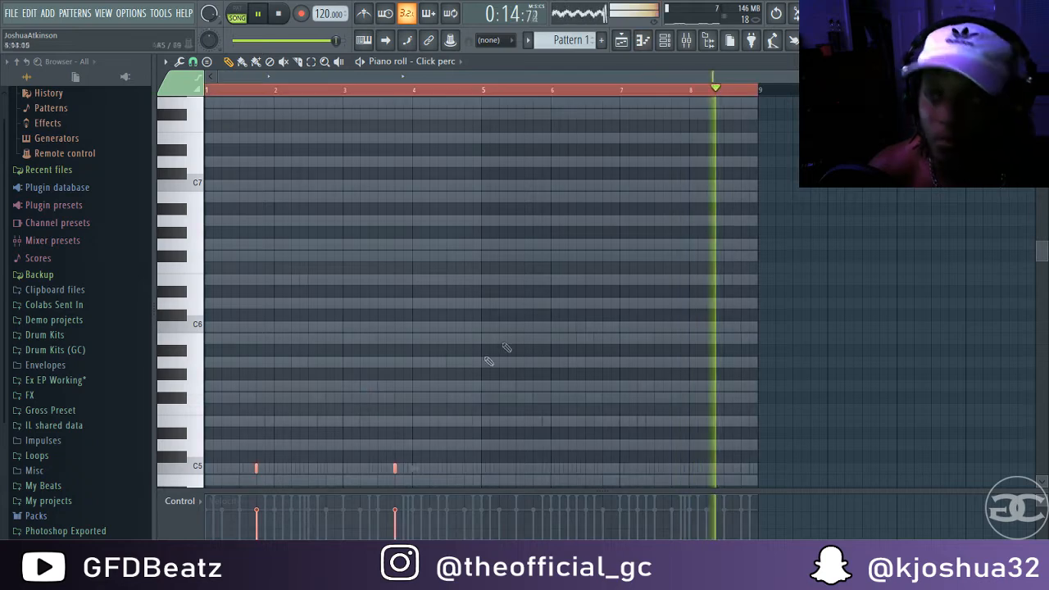
pyautogui.scroll(-4, 529, 288)
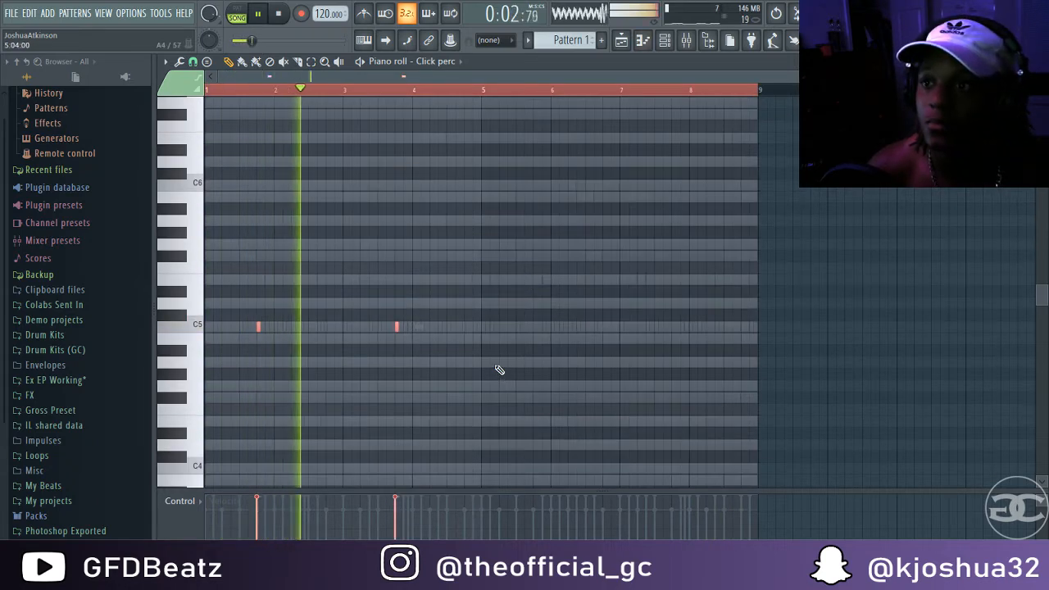
# Duplicate the Click perc notes of bars 1 to 4 into bars 5 to 8 and return to the channel rack.
pyautogui.moveTo(496, 91); pyautogui.dragTo(482, 116)
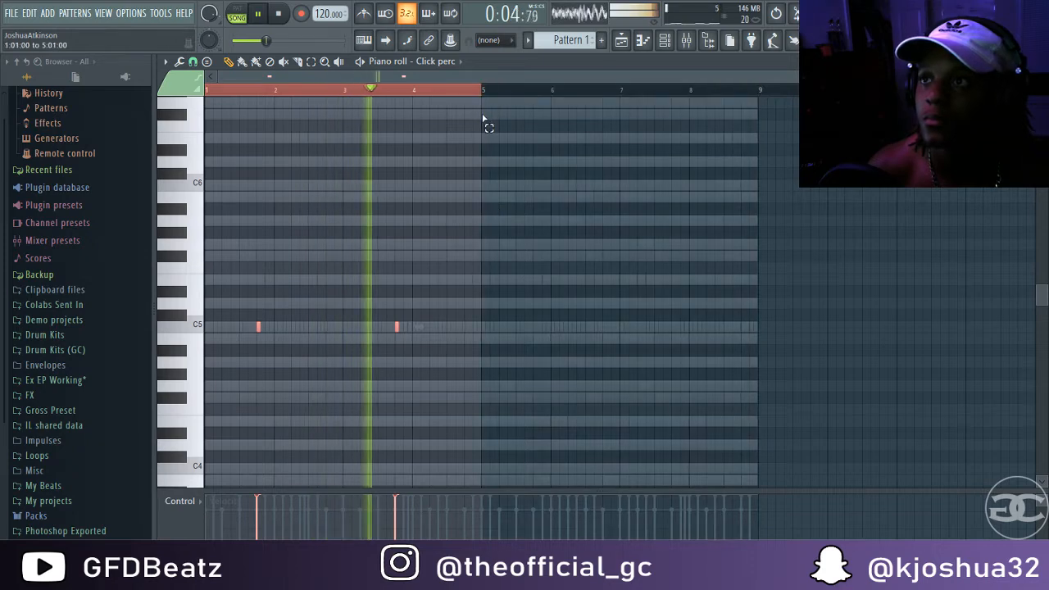
pyautogui.hotkey('ctrl', 'b')
pyautogui.hotkey('ctrl', 'd')
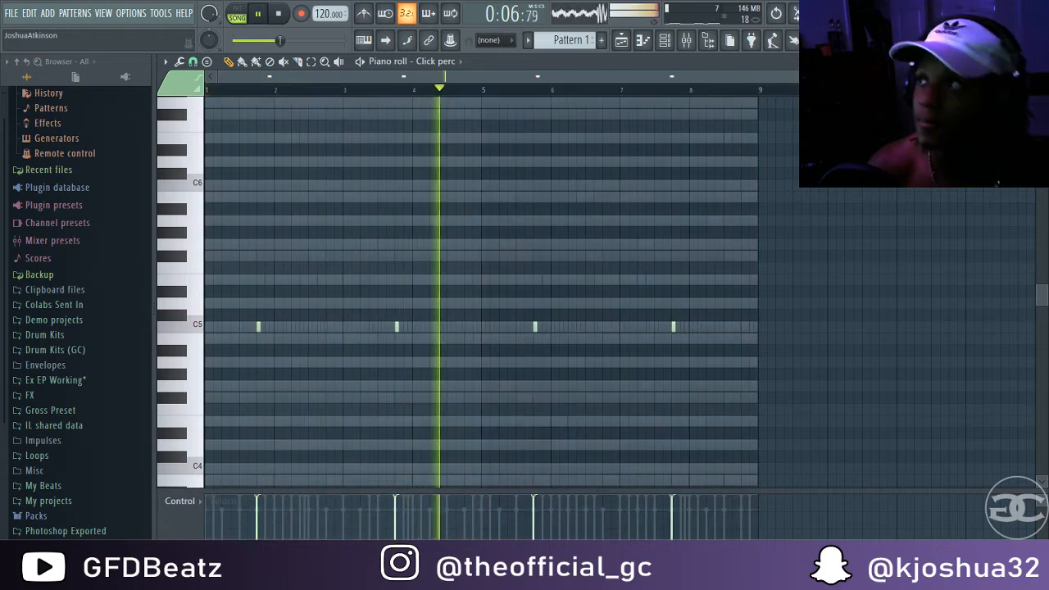
pyautogui.press('F7')
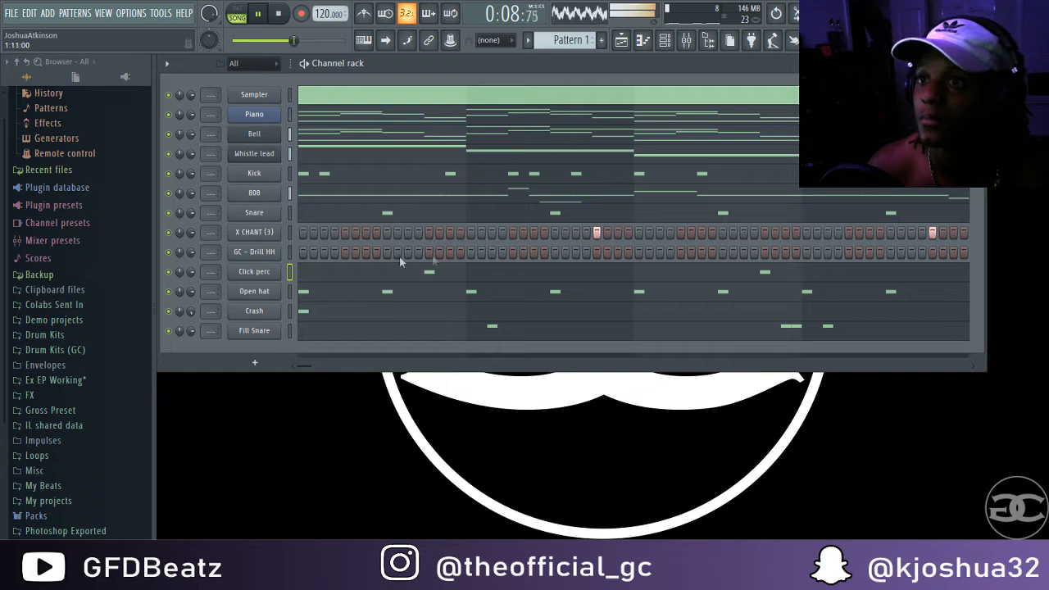
# Raise the X CHANT (3) notes to maximum velocity and duplicate bars 1 to 4 into bars 5 to 8.
pyautogui.rightClick(268, 235)
pyautogui.click(293, 236)
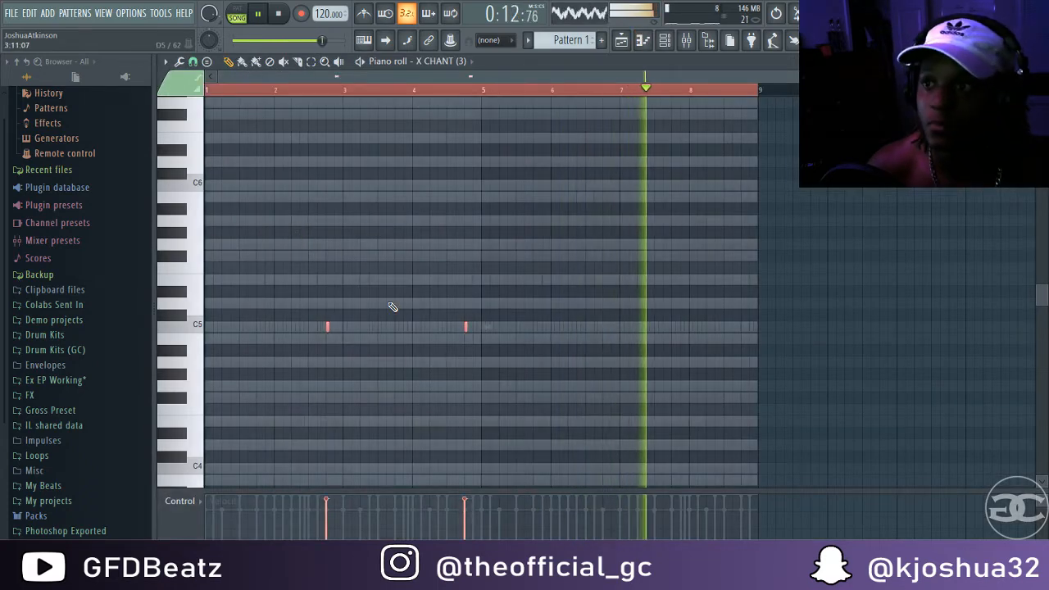
pyautogui.moveTo(506, 92); pyautogui.dragTo(209, 90)
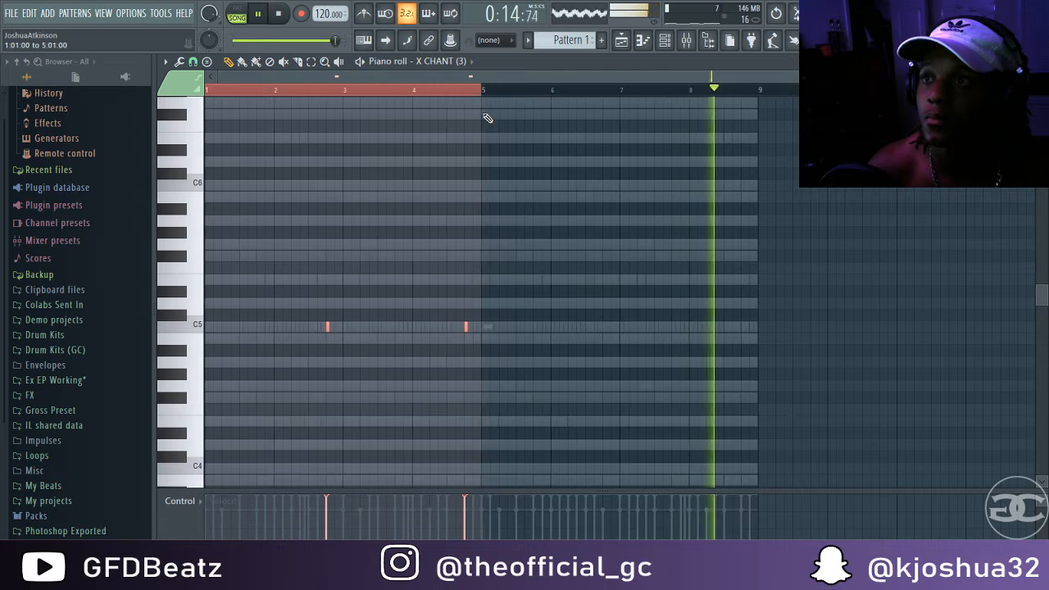
pyautogui.hotkey('ctrl', 'b')
pyautogui.hotkey('ctrl', 'd')
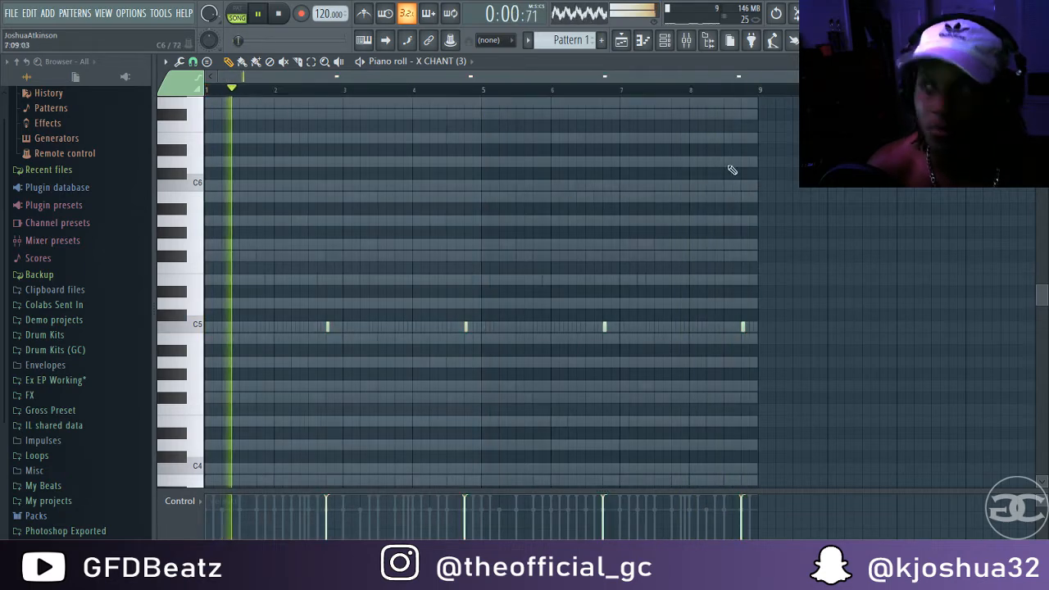
pyautogui.click(1039, 62)
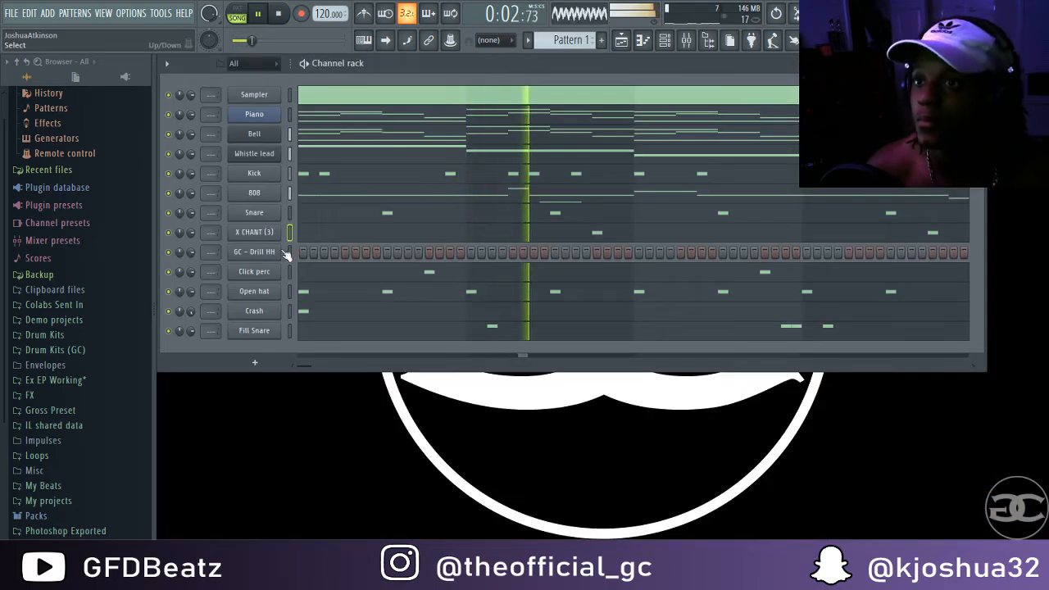
# Rename the X CHANT (3) channel as Chant.
pyautogui.press('F2')
pyautogui.write('Ch')
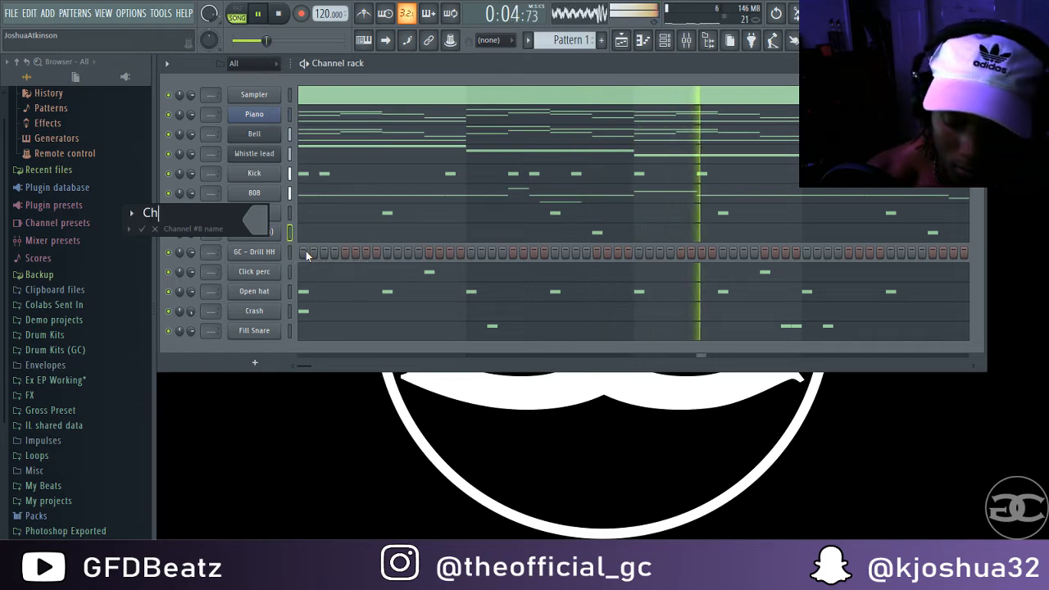
pyautogui.write('ant')
pyautogui.press('Return')
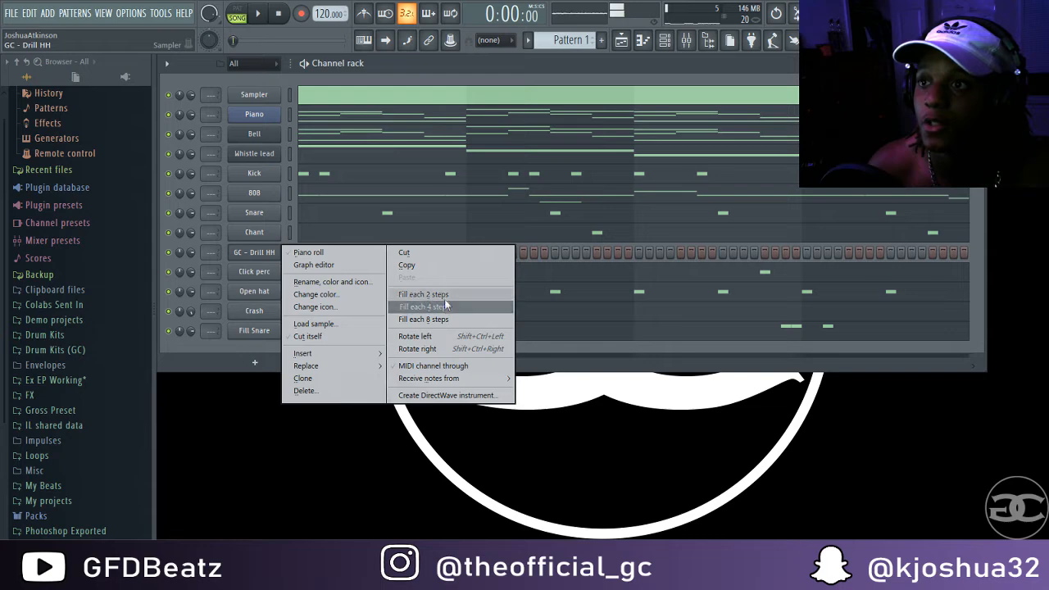
# Fill the Drill HH channel on every 2nd step and add an extra C5 note at the start of bar 9 in its piano roll.
pyautogui.click(446, 293)
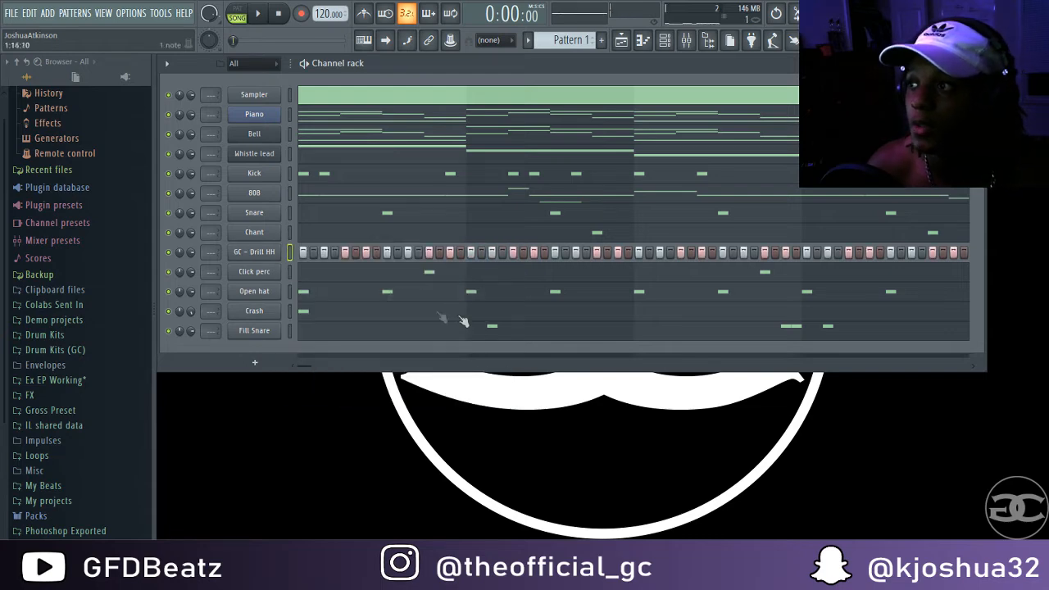
pyautogui.rightClick(273, 254)
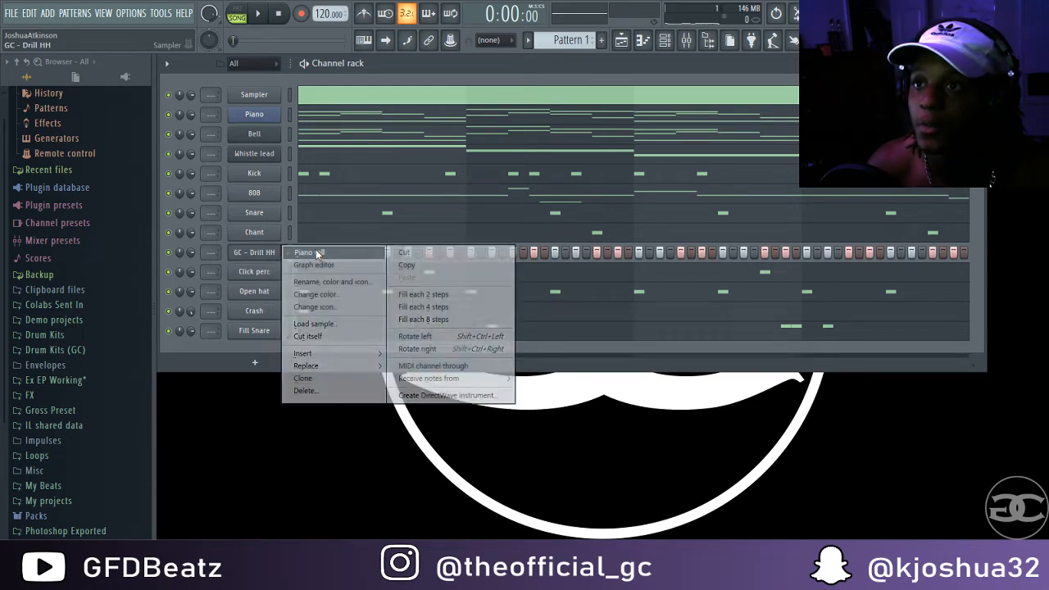
pyautogui.click(315, 251)
pyautogui.click(761, 327)
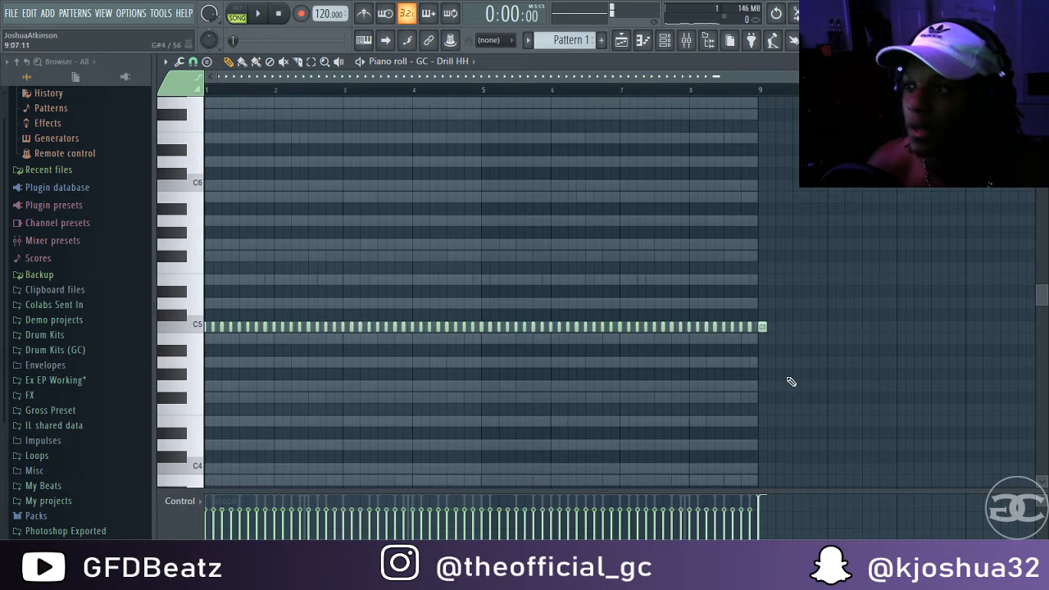
# Discard the lengths of all Drill HH notes and raise their velocity to maximum.
pyautogui.hotkey('ctrl', 'a')
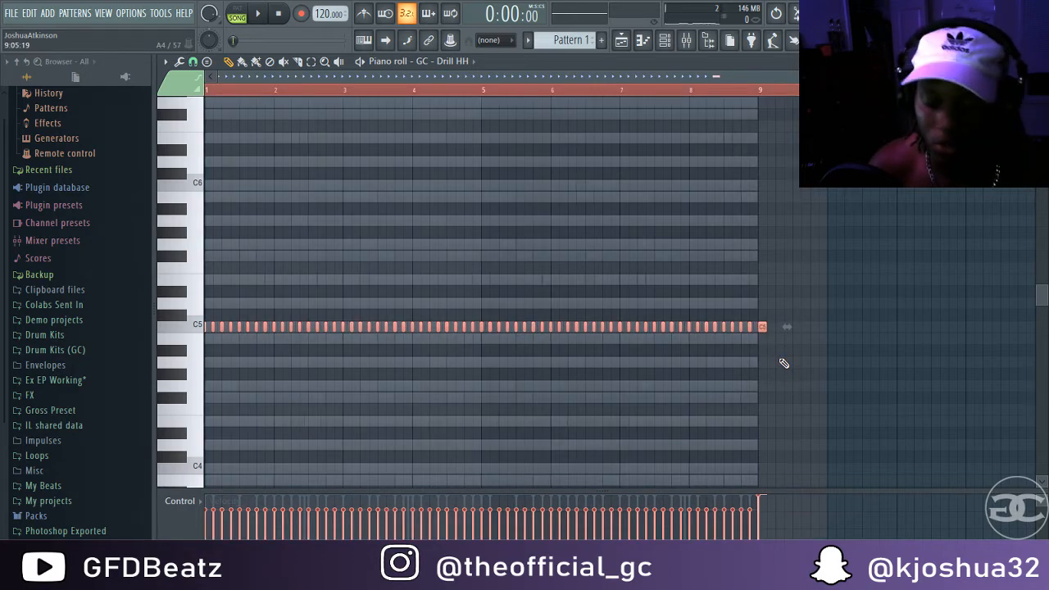
pyautogui.hotkey('shift', 'd')
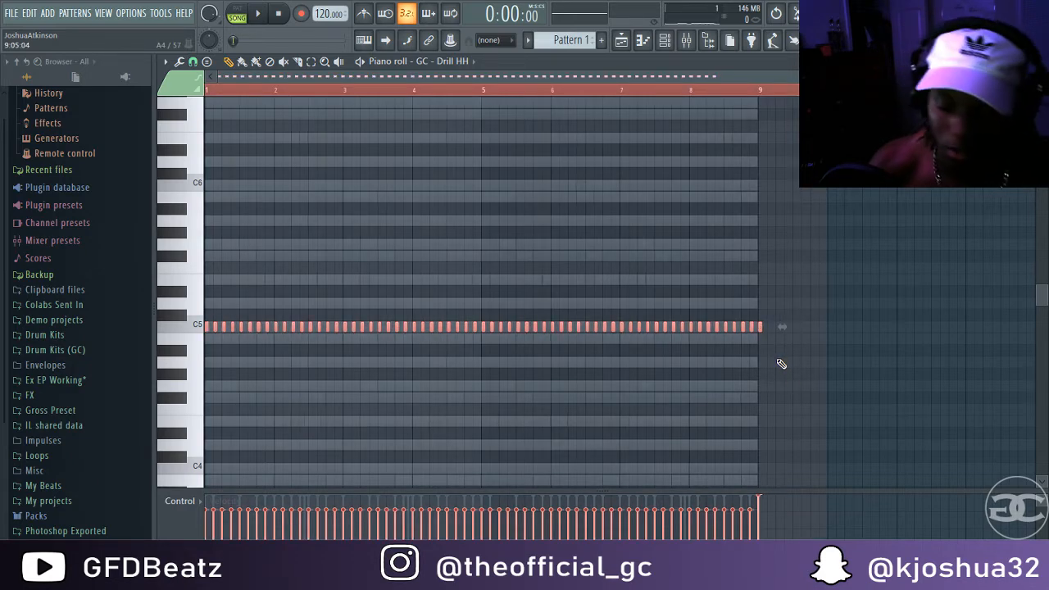
pyautogui.scroll(5, 781, 364)
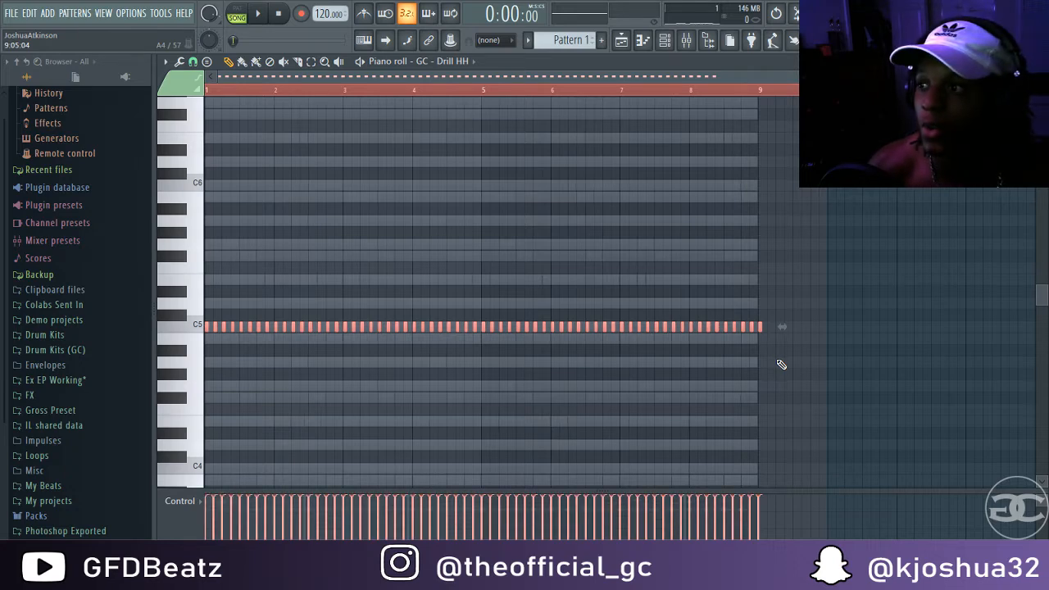
pyautogui.hotkey('ctrl', 'd')
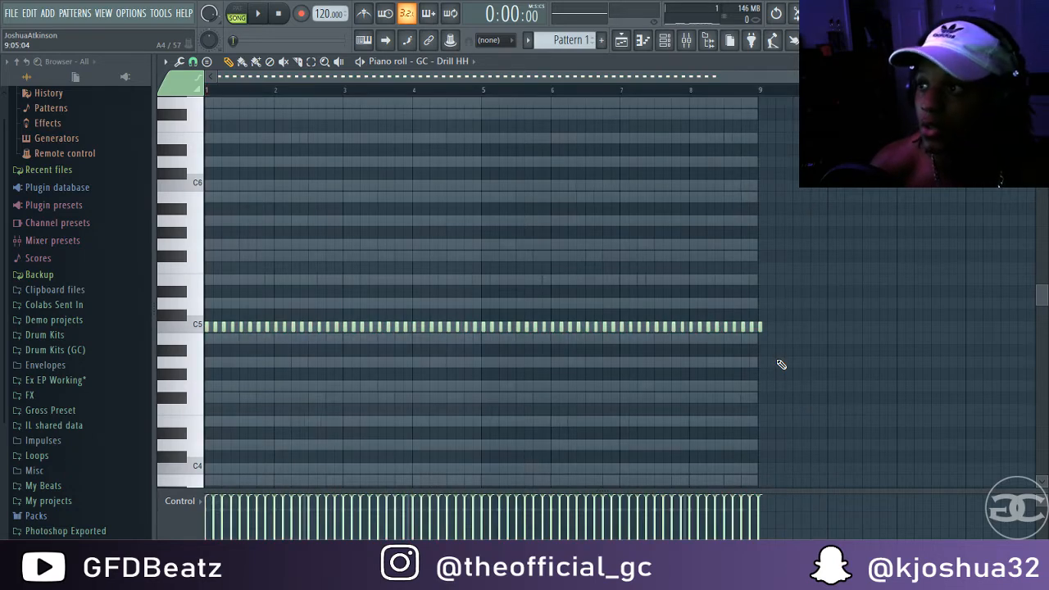
# Apply quick legato so each Drill HH note extends to the next one, and play back the start of the pattern.
pyautogui.hotkey('ctrl', 'l')
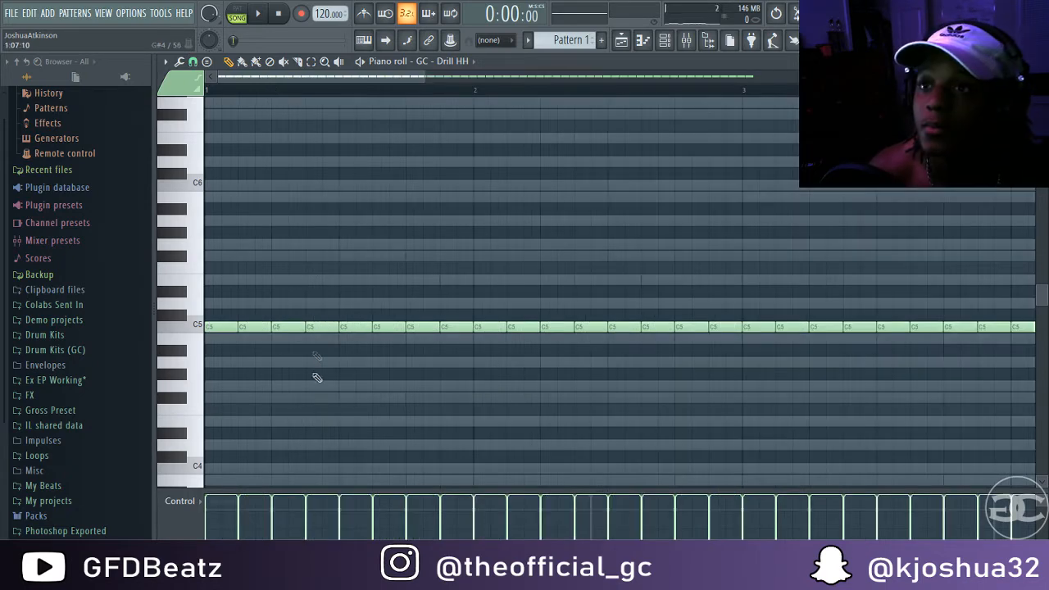
pyautogui.press('space')
pyautogui.press('space')
pyautogui.press('space')
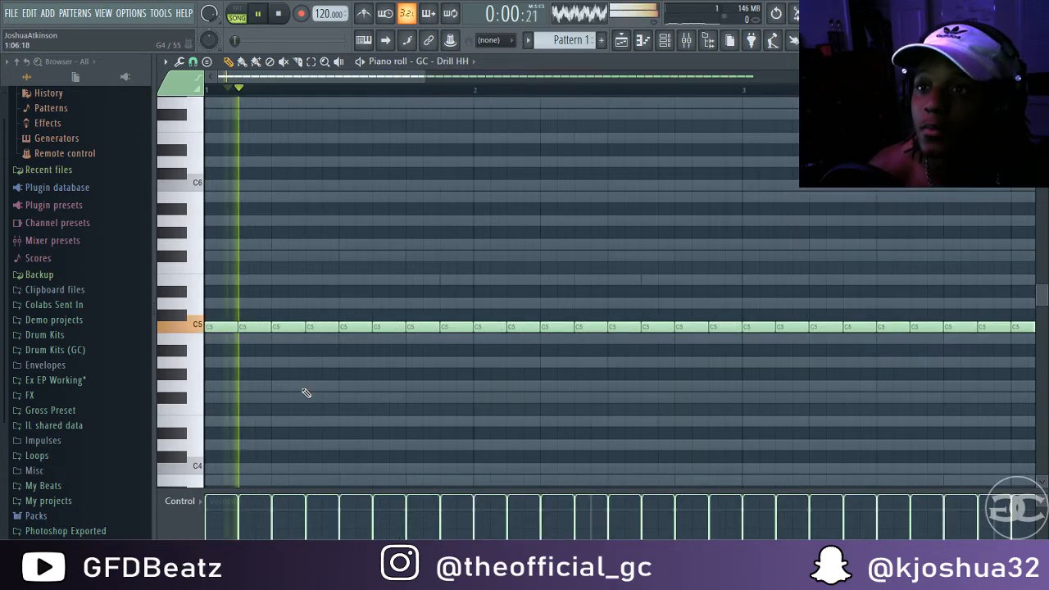
pyautogui.press('space')
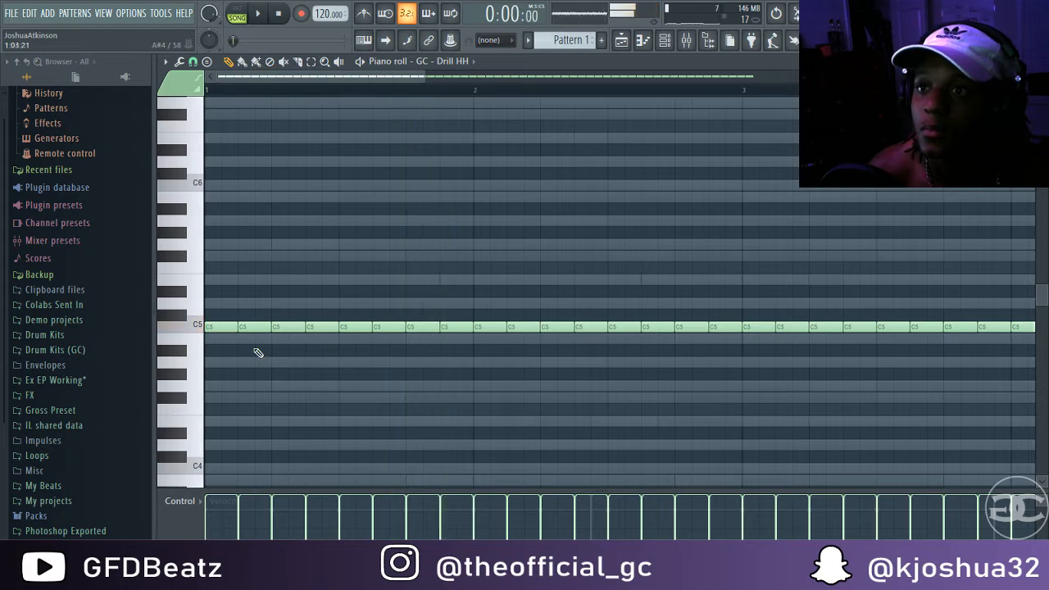
# Chop the second Drill HH note of bar 1 into six short notes using a 1/3 step snap.
pyautogui.moveTo(264, 356); pyautogui.dragTo(264, 293)
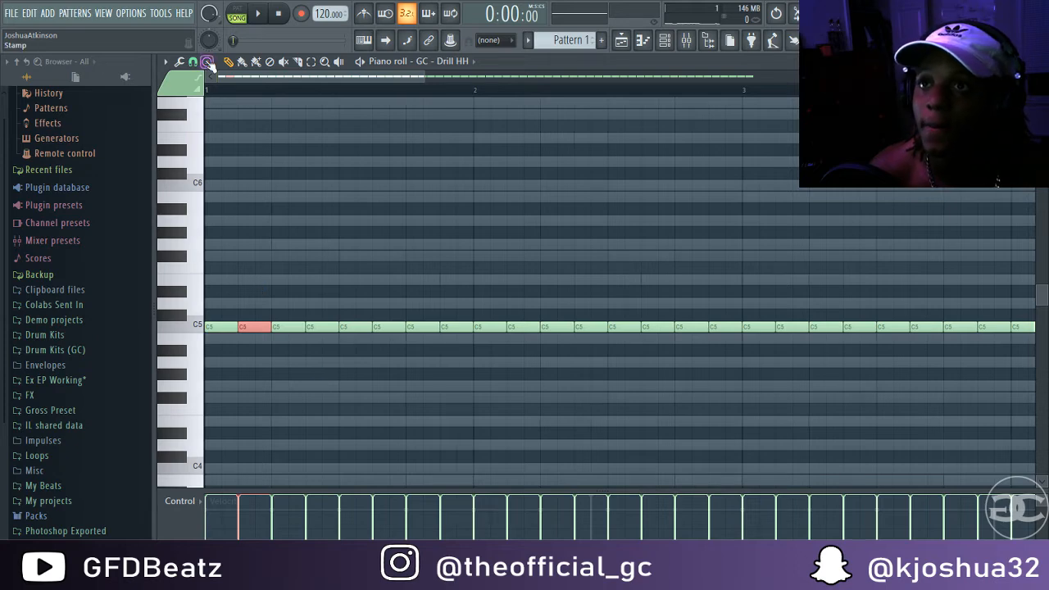
pyautogui.click(192, 63)
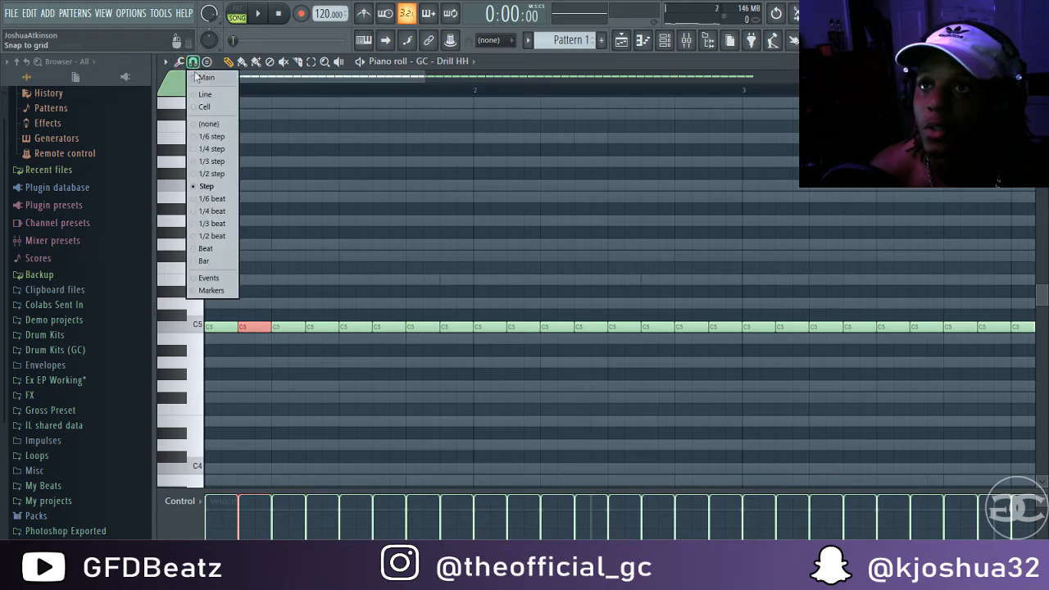
pyautogui.click(213, 162)
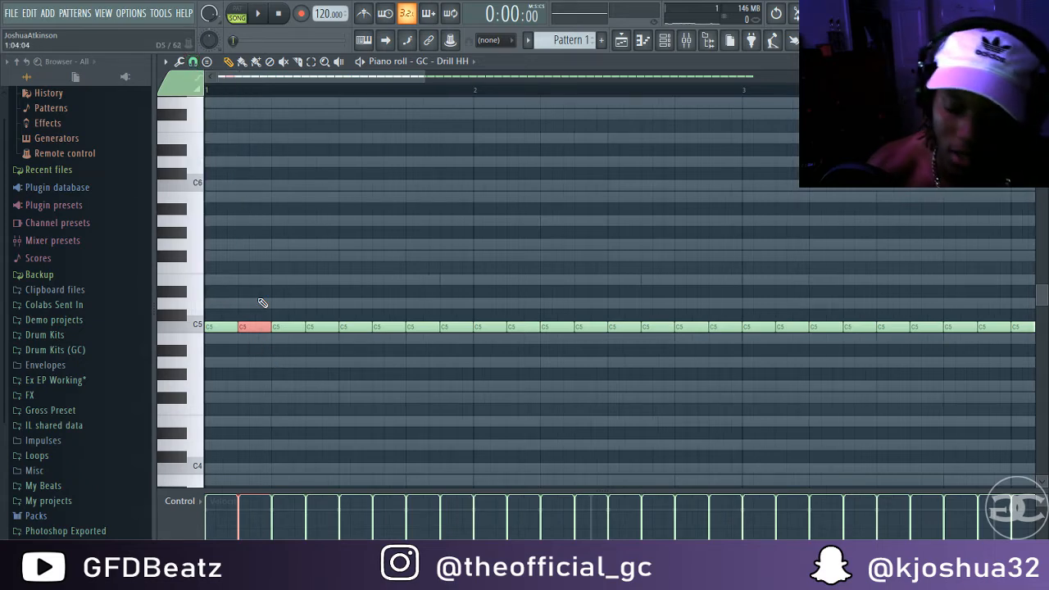
pyautogui.hotkey('ctrl', 'u')
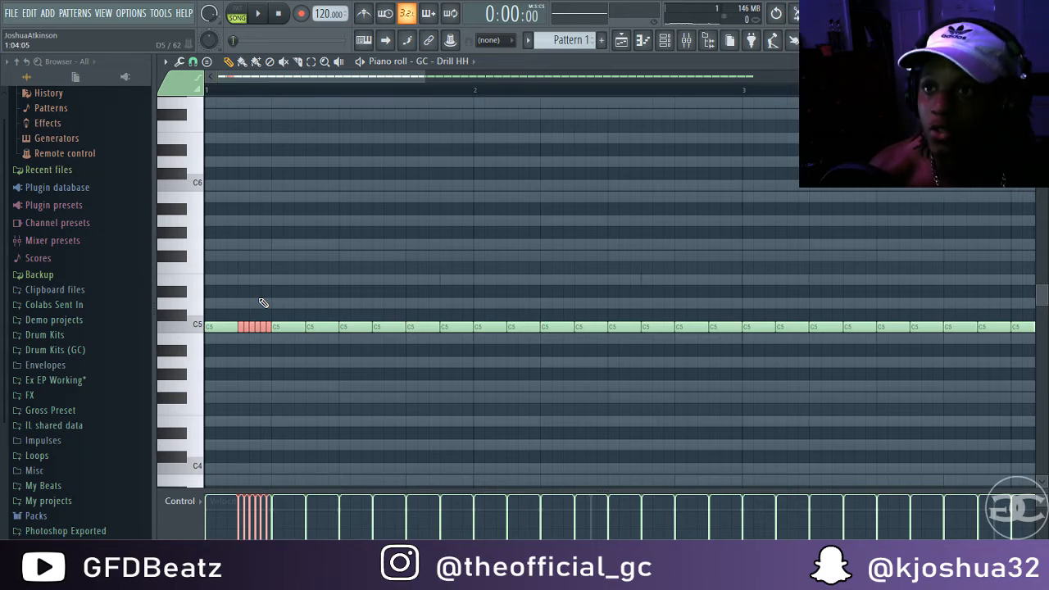
# Transpose the chopped hi-hat roll in bar 1 down five semitones to G4 and play back the start of the pattern.
pyautogui.press('Down')
pyautogui.press('Down')
pyautogui.press('Down')
pyautogui.press('Down')
pyautogui.press('Down')
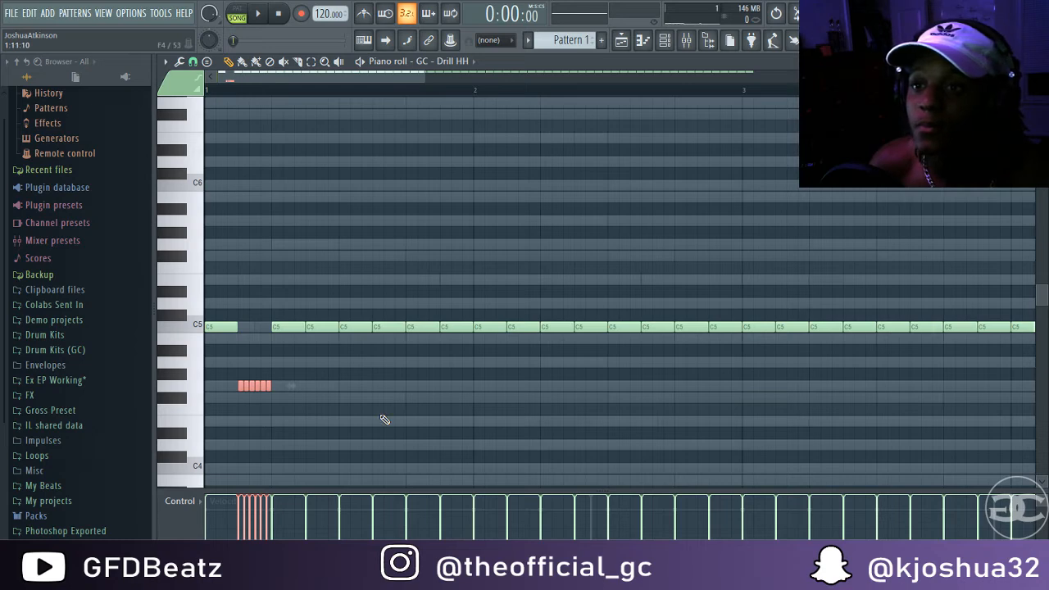
pyautogui.press('space')
pyautogui.press('space')
pyautogui.press('space')
pyautogui.press('space')
pyautogui.press('space')
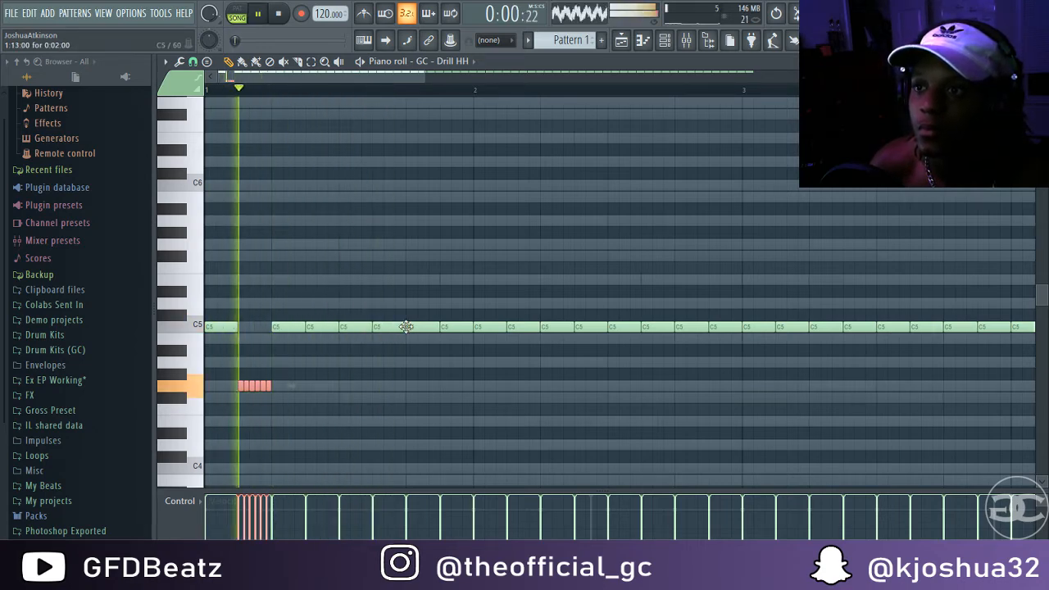
pyautogui.press('space')
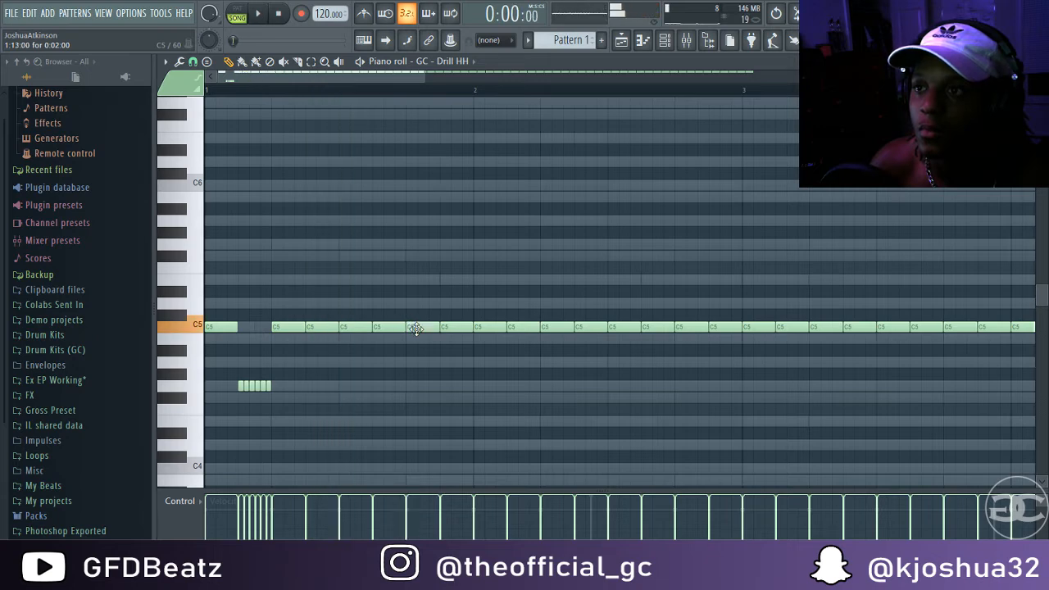
# With the snap set to Step, add one-step notes at C5 on step 12 and D5 on step 14 of bar 1, and play back.
pyautogui.click(195, 63)
pyautogui.click(227, 198)
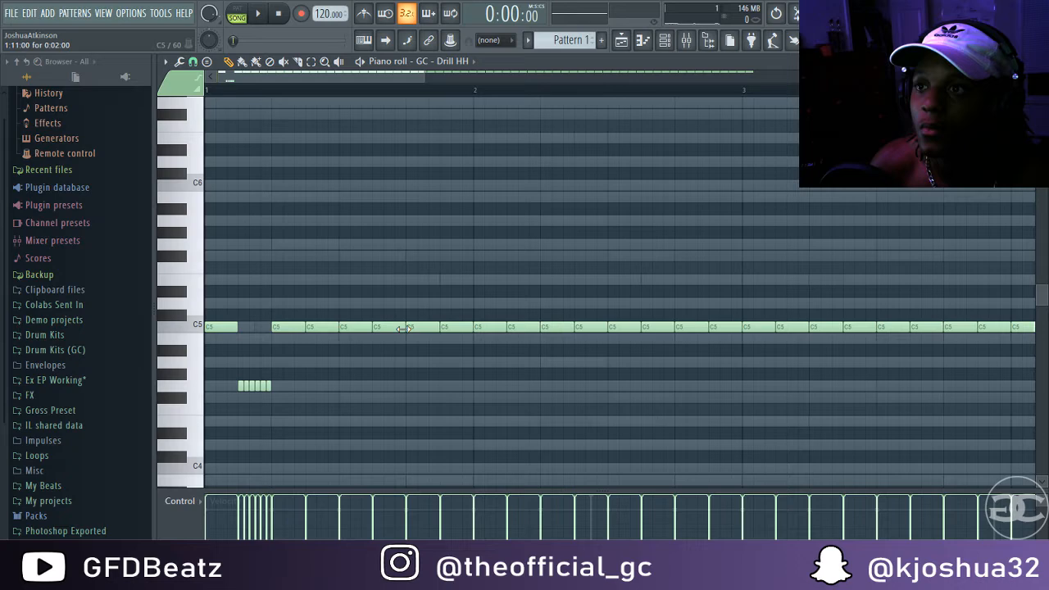
pyautogui.click(194, 63)
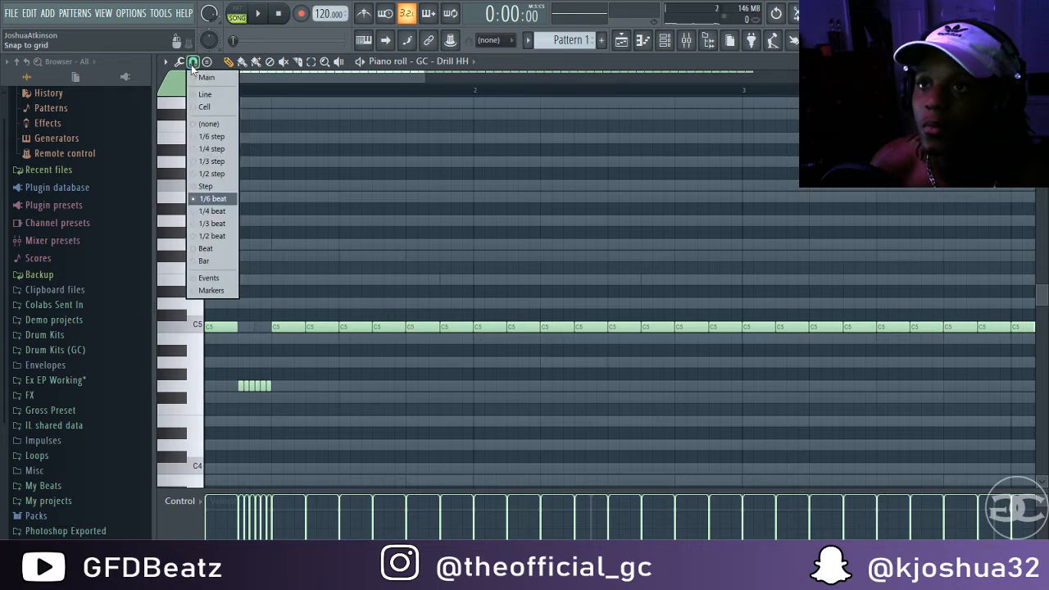
pyautogui.click(211, 188)
pyautogui.click(392, 316)
pyautogui.moveTo(394, 317)
pyautogui.mouseDown()
pyautogui.moveTo(394, 337)
pyautogui.moveTo(395, 327)
pyautogui.mouseUp()
pyautogui.press('space')
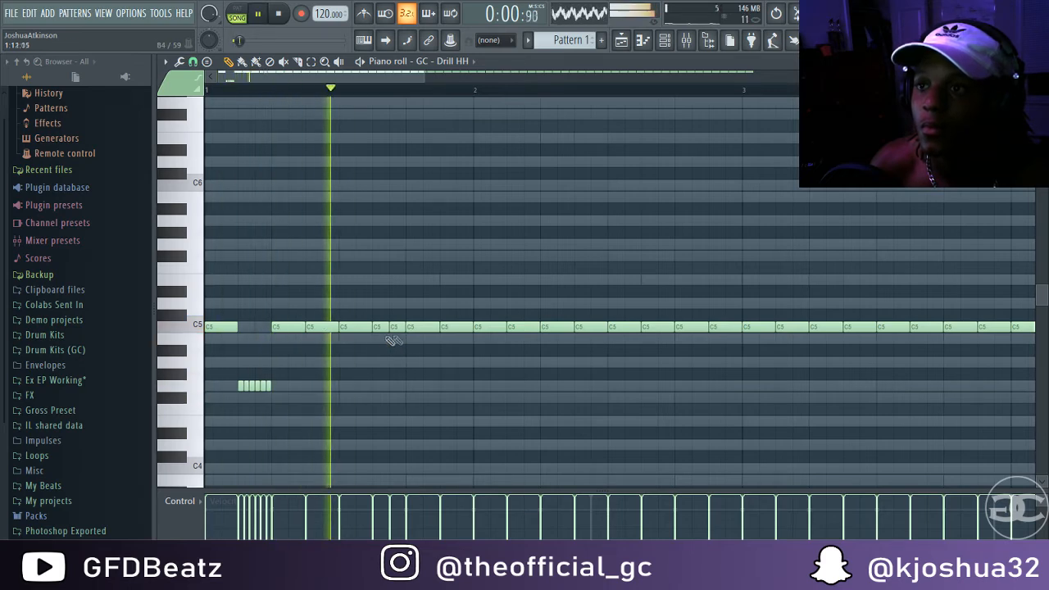
pyautogui.click(428, 304)
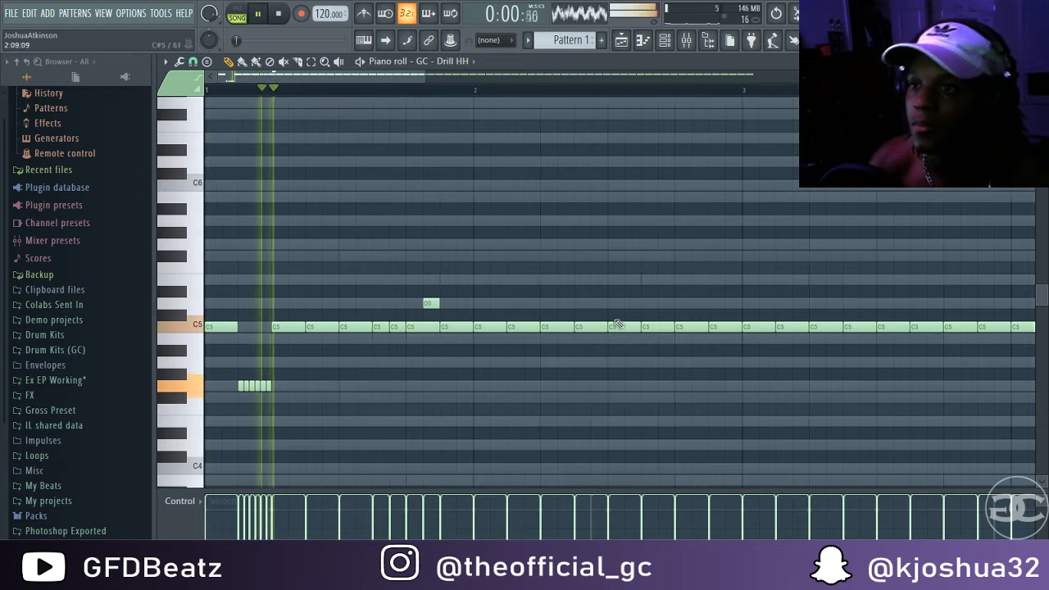
pyautogui.press('space')
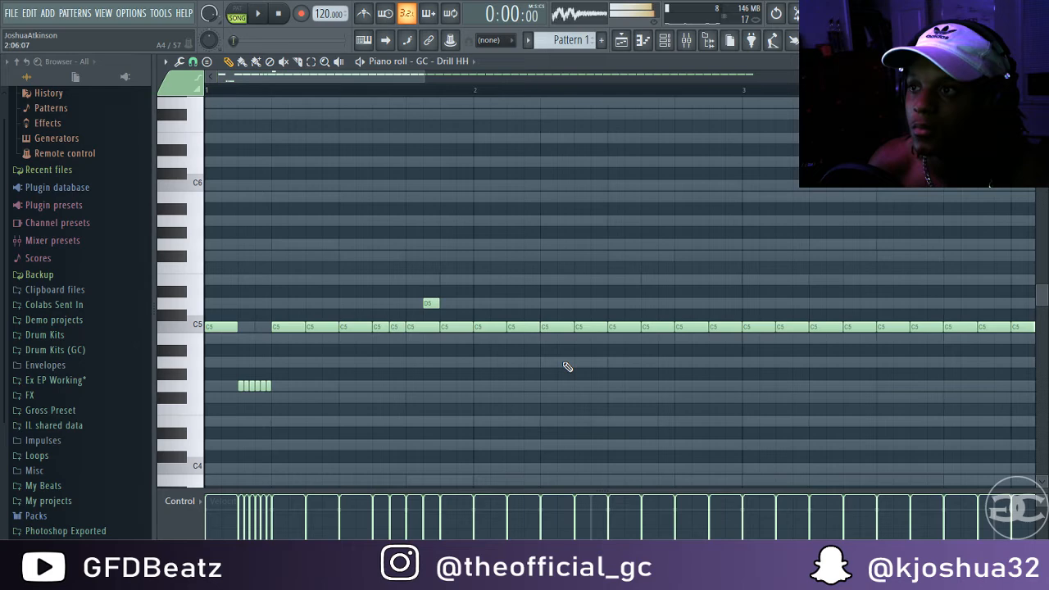
# Replace the C5 note on step 5 of bar 2 with a copy of the six-note roll at D5, reset the snap to Step, and play back.
pyautogui.click(560, 312)
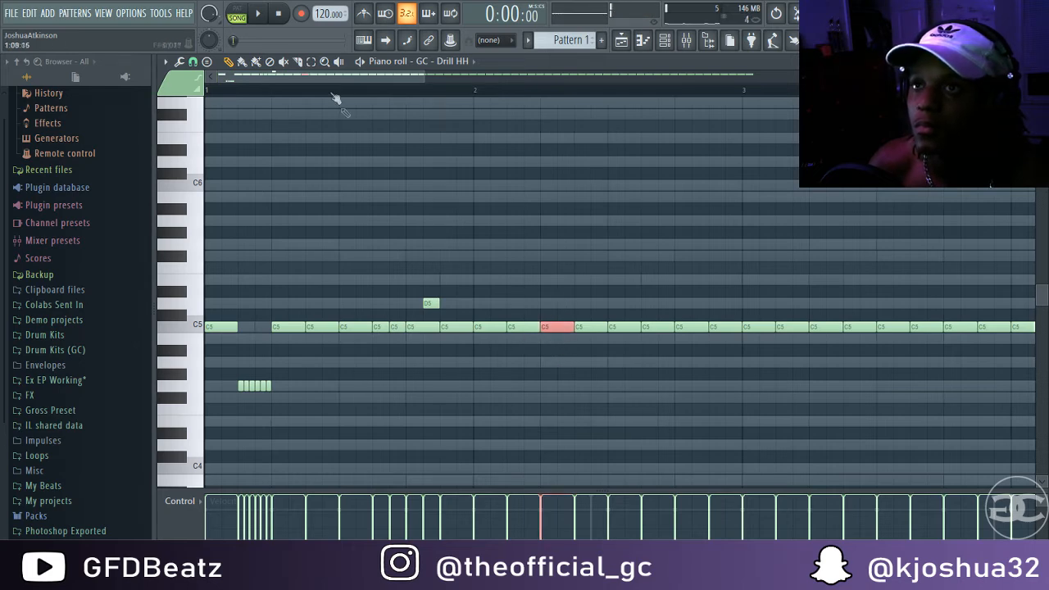
pyautogui.click(200, 62)
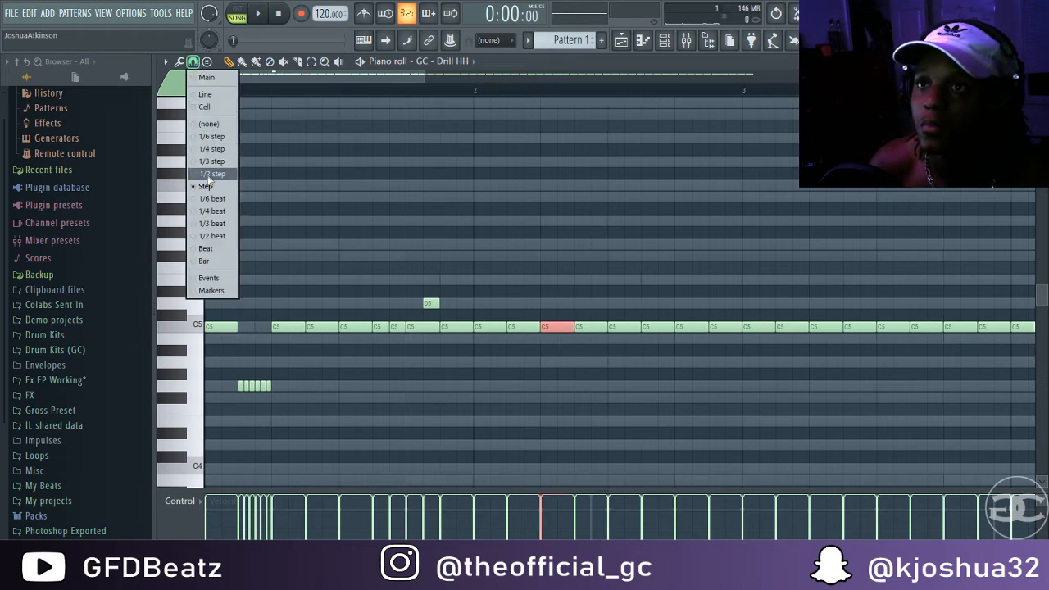
pyautogui.click(211, 161)
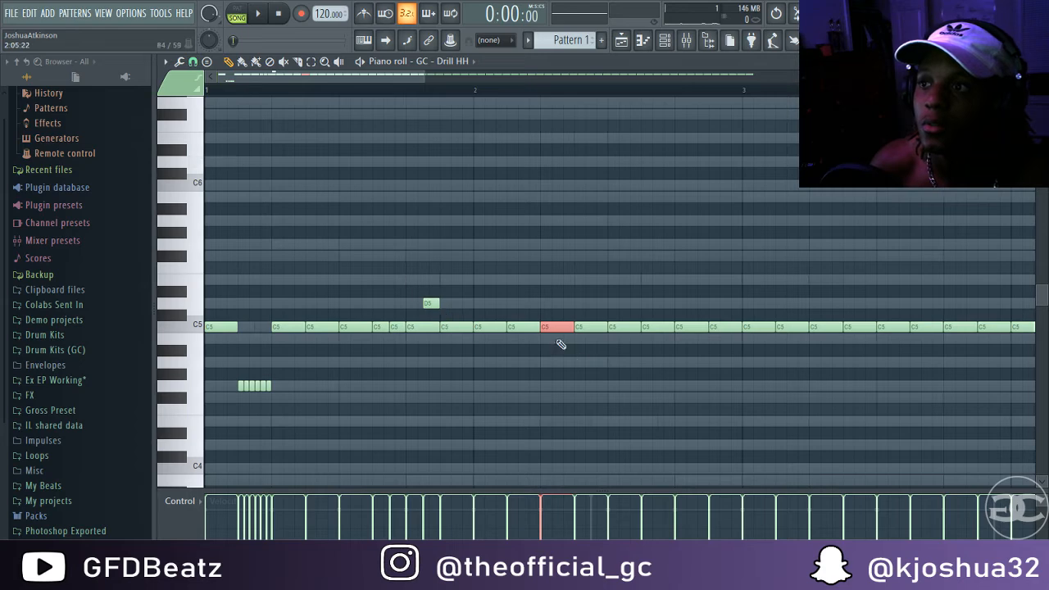
pyautogui.press('Delete')
pyautogui.moveTo(294, 384); pyautogui.dragTo(555, 300)
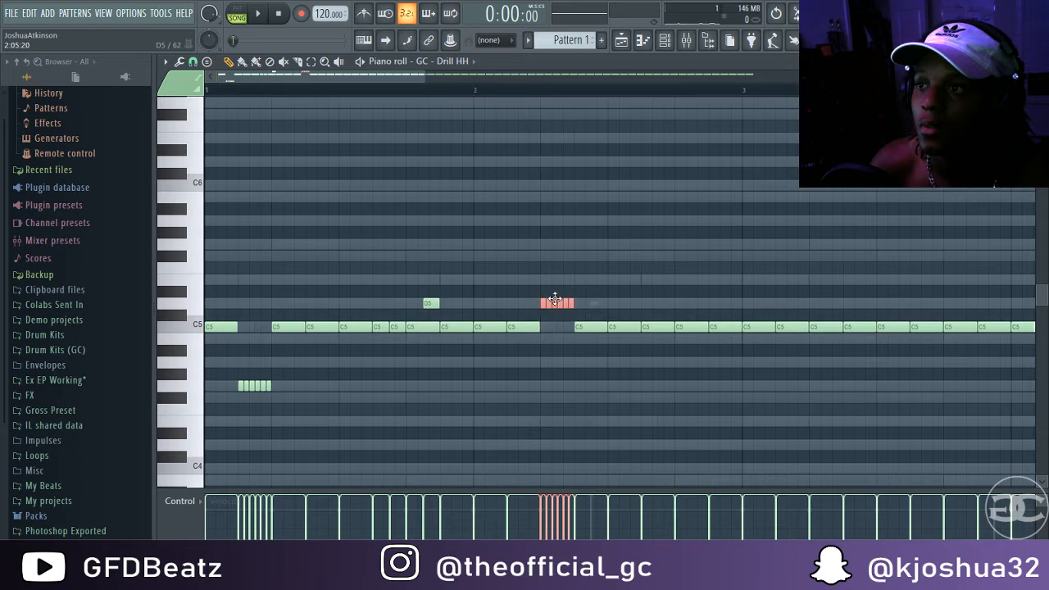
pyautogui.click(195, 63)
pyautogui.click(211, 188)
pyautogui.keyDown('ctrl'); pyautogui.click(598, 431); pyautogui.keyUp('ctrl')
pyautogui.press('space')
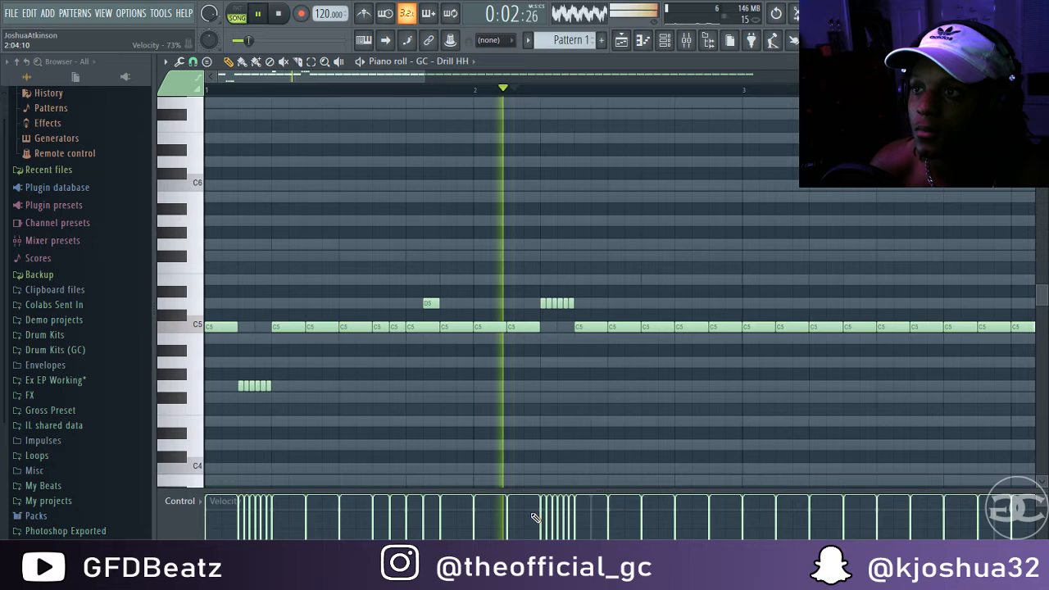
pyautogui.press('space')
# Copy the three-note group from step 11 of bar 1 to A4 on step 13 of bar 2, delete the two C5 notes above it, and play back.
pyautogui.moveTo(382, 339); pyautogui.dragTo(687, 380)
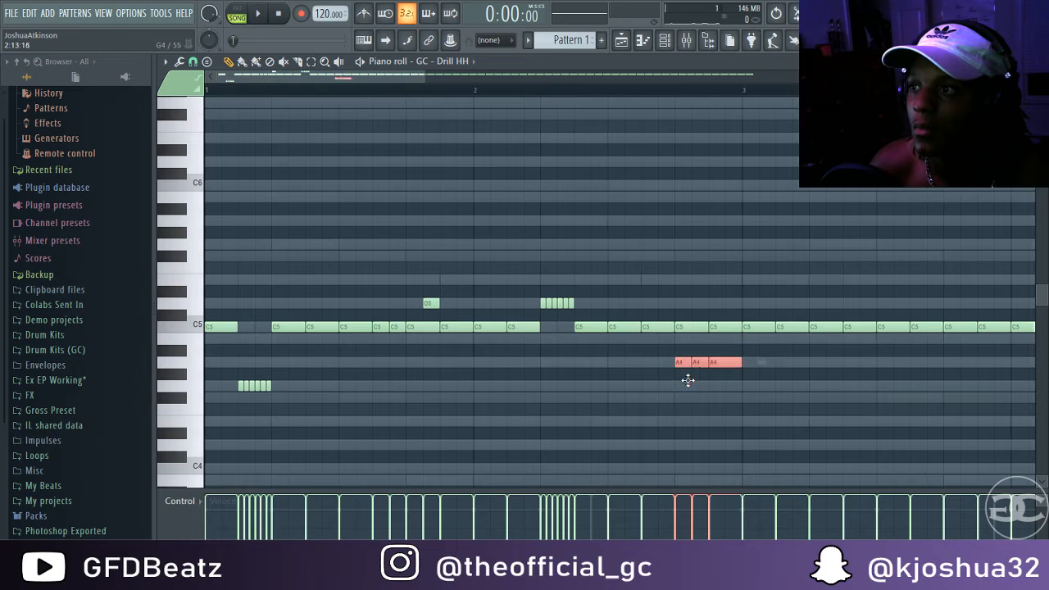
pyautogui.rightClick(701, 329)
pyautogui.rightClick(725, 329)
pyautogui.press('space')
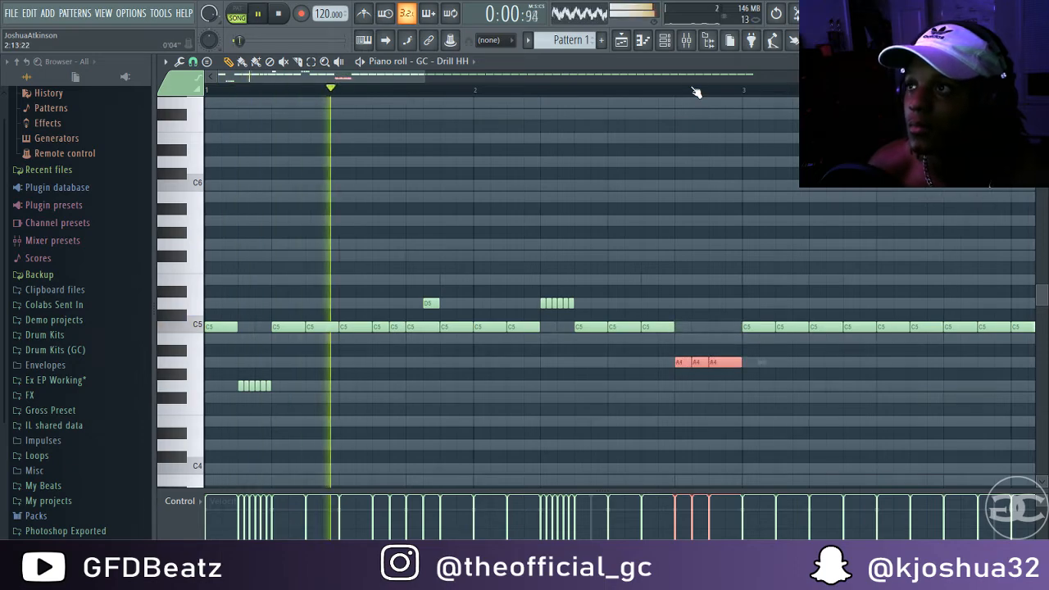
pyautogui.scroll(-1, 696, 92)
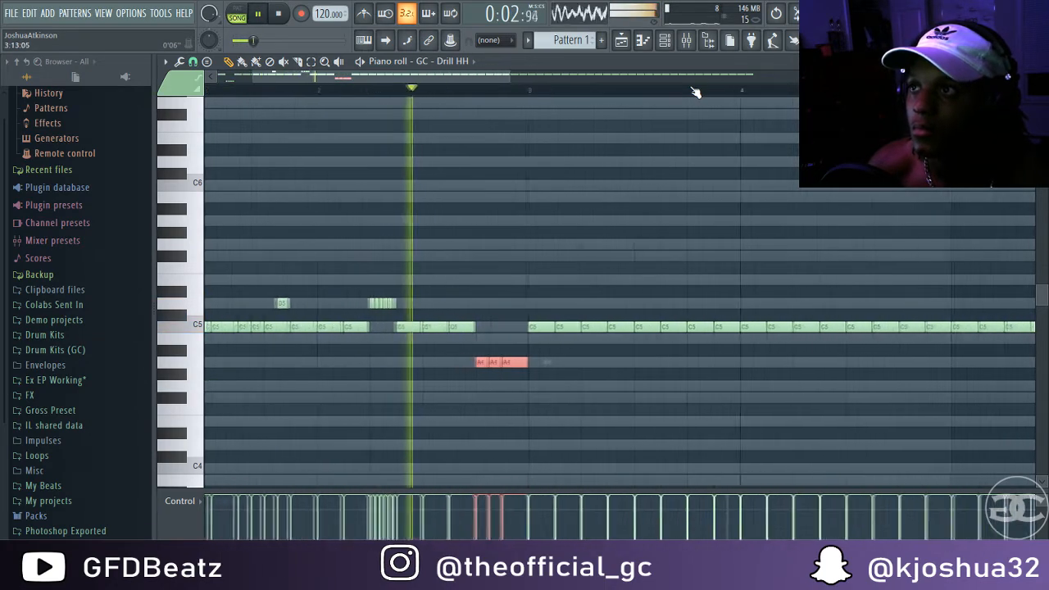
pyautogui.scroll(1, 695, 92)
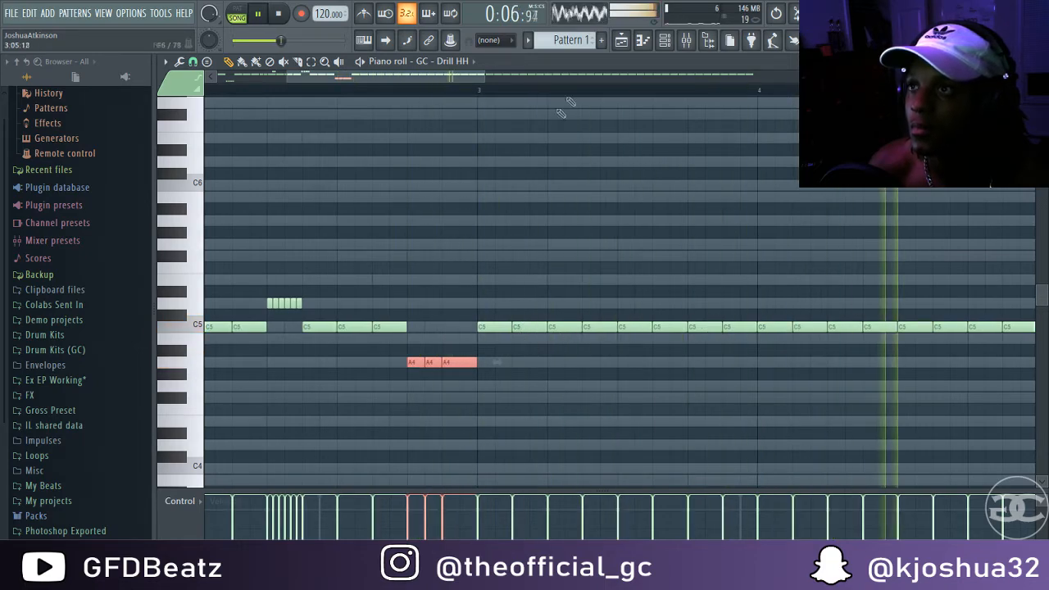
pyautogui.press('space')
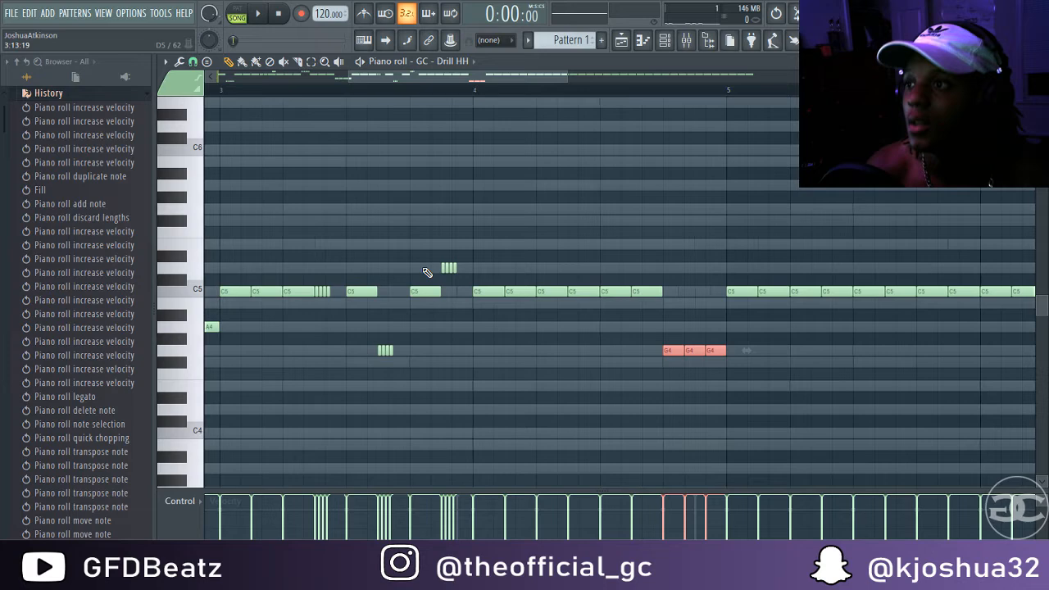
# Deselect the G4 notes at the end of bar 4 and play back the hi-hats from the start of bar 4.
pyautogui.keyDown('ctrl'); pyautogui.click(558, 135); pyautogui.keyUp('ctrl')
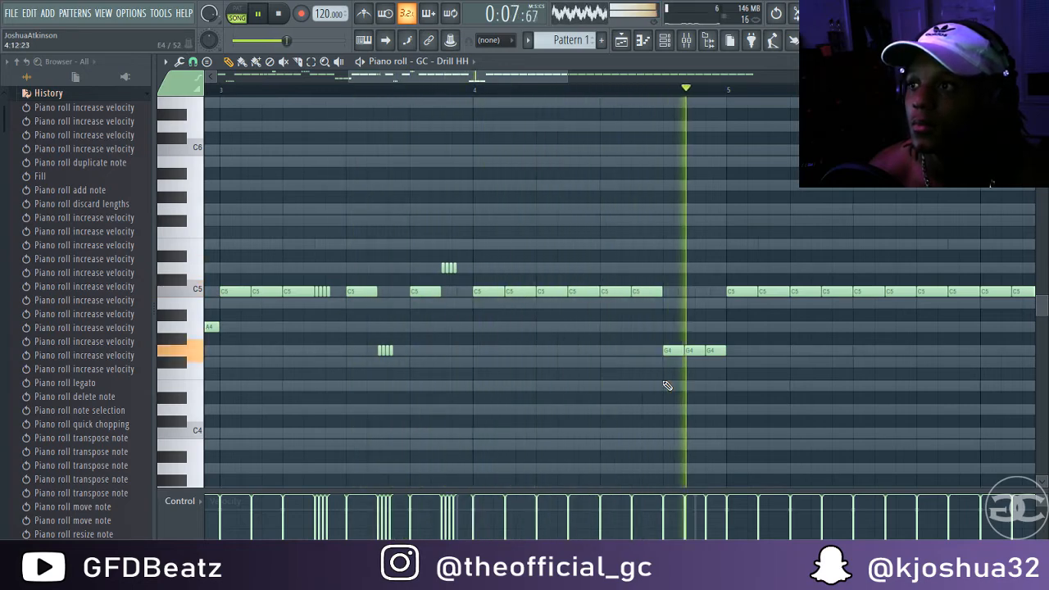
pyautogui.press('space')
pyautogui.click(478, 96)
pyautogui.press('space')
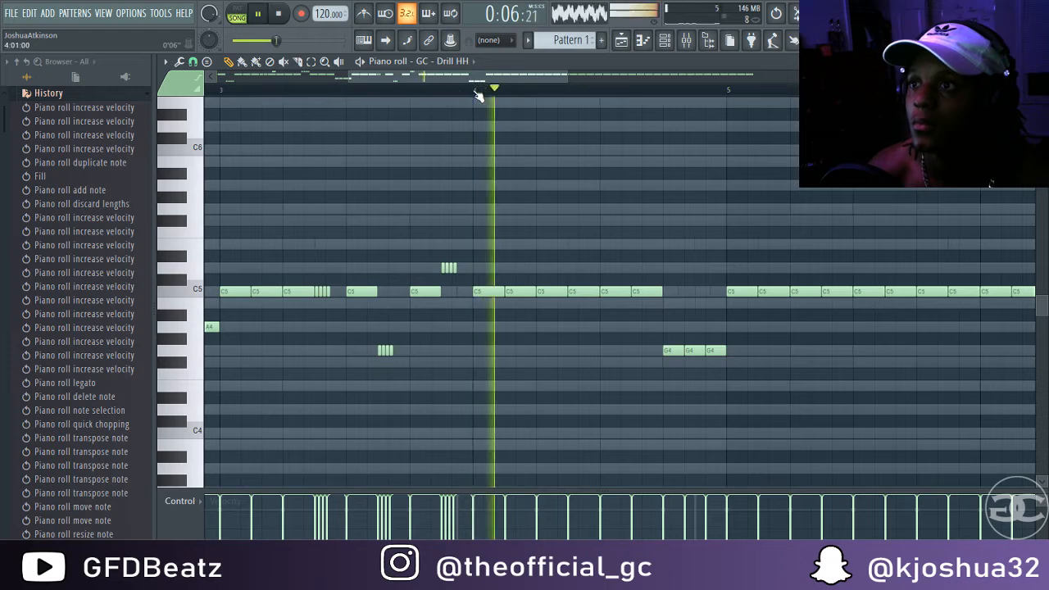
pyautogui.press('space')
# Chop the C5 note on step 5 of bar 4 into four 1/2 step notes and transpose them up to E5.
pyautogui.click(551, 291)
pyautogui.click(192, 61)
pyautogui.click(209, 180)
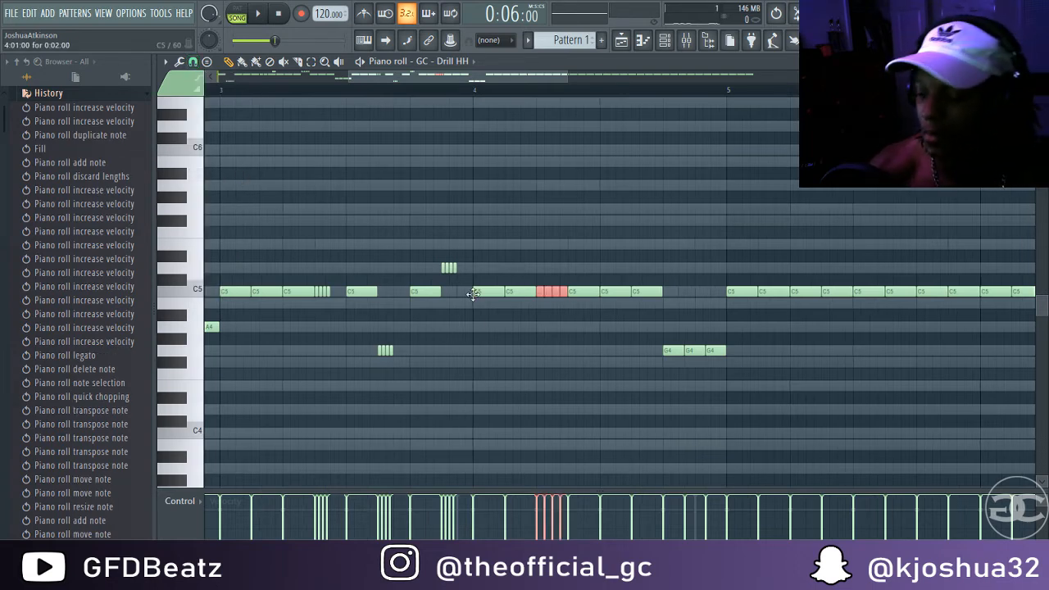
pyautogui.press('Down')
pyautogui.press('Down')
pyautogui.press('Up')
pyautogui.press('Up')
pyautogui.press('Up')
pyautogui.press('Up')
pyautogui.press('Up')
pyautogui.press('Up')
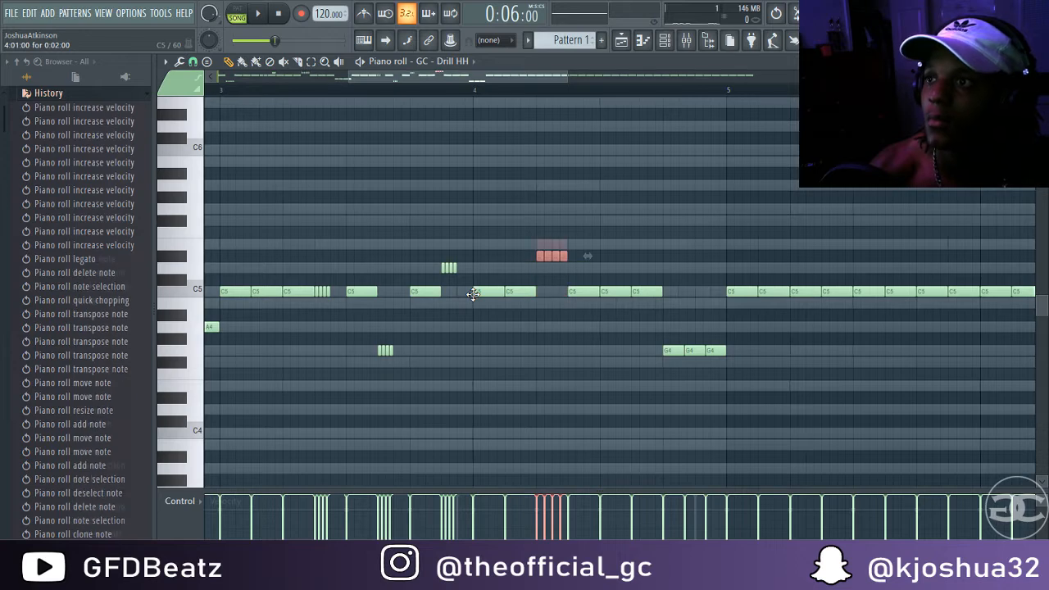
# Delete the last of the four E5 notes in bar 4 and stretch the remaining three to fill the two-step gap.
pyautogui.rightClick(563, 245)
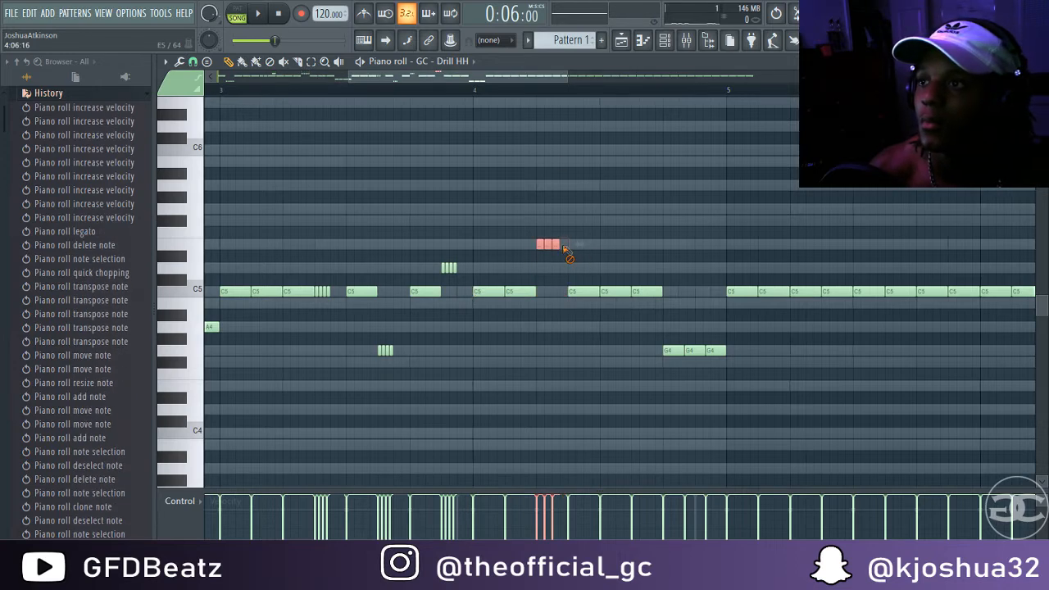
pyautogui.moveTo(573, 245); pyautogui.dragTo(586, 260)
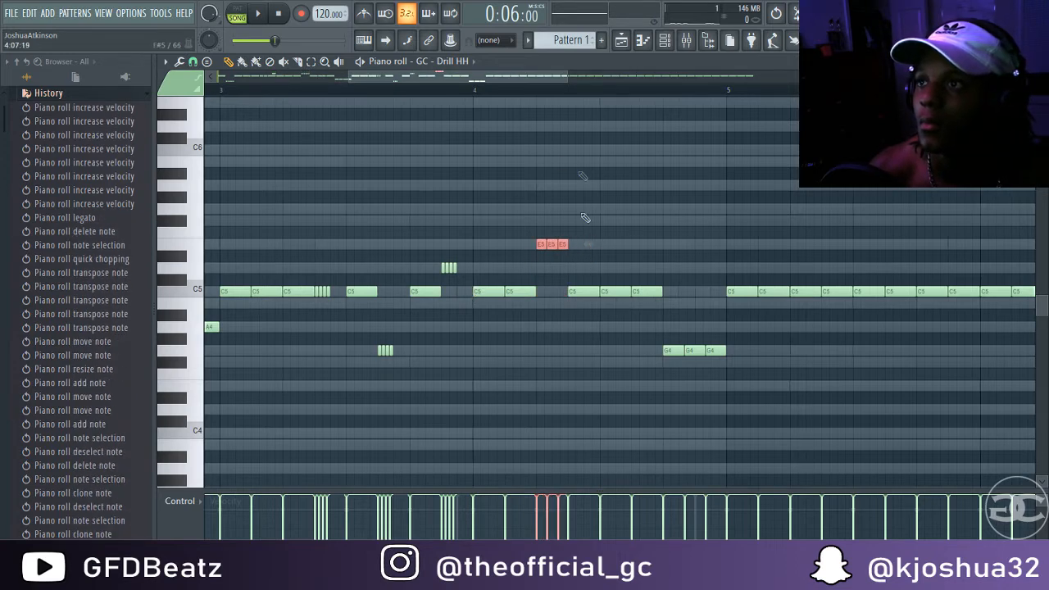
pyautogui.scroll(8, 571, 97)
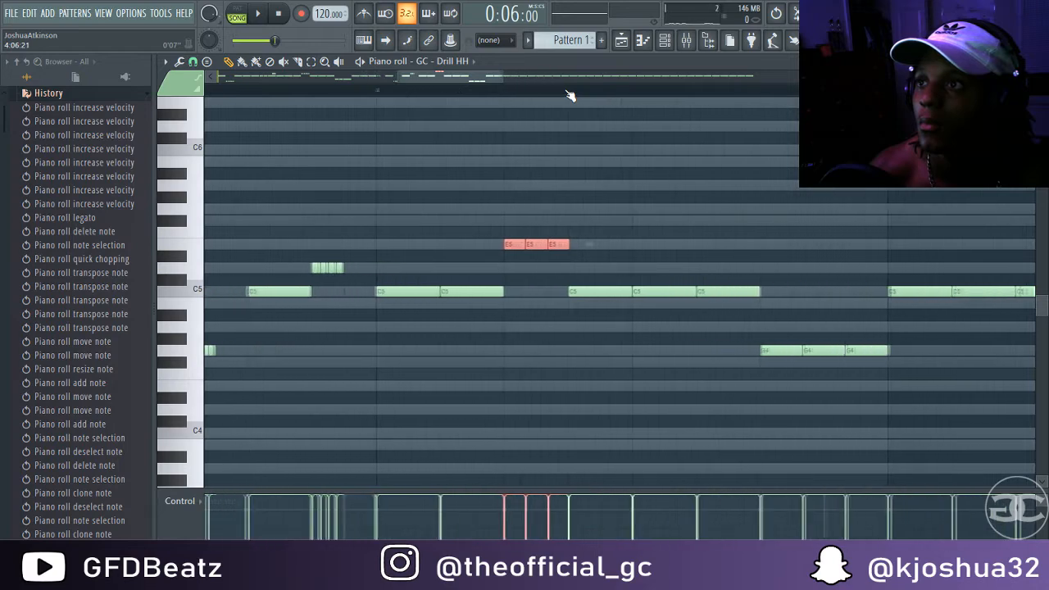
pyautogui.scroll(1, 571, 95)
pyautogui.moveTo(592, 251); pyautogui.dragTo(589, 253)
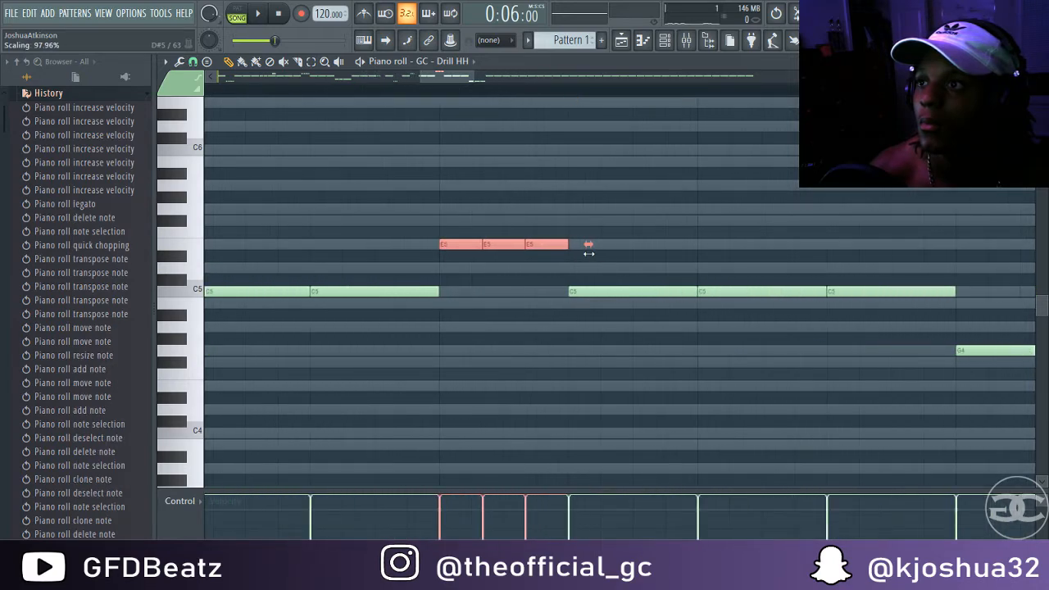
pyautogui.scroll(-6, 564, 97)
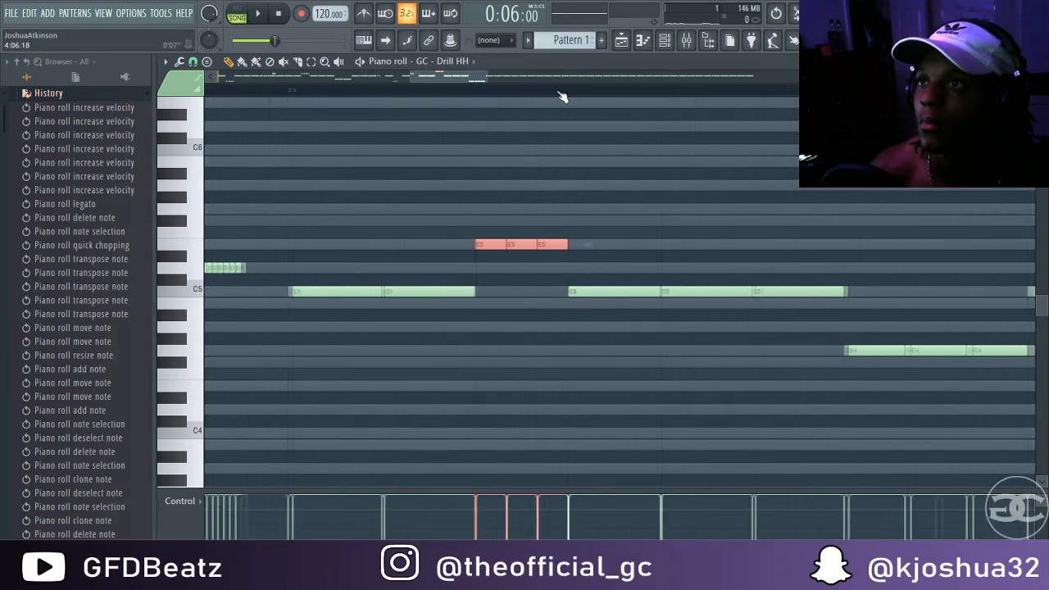
# Select the first four bars of the hi-hat pattern, duplicate them into bars 5 to 8, and clear the selection.
pyautogui.hotkey('ctrl', 'd')
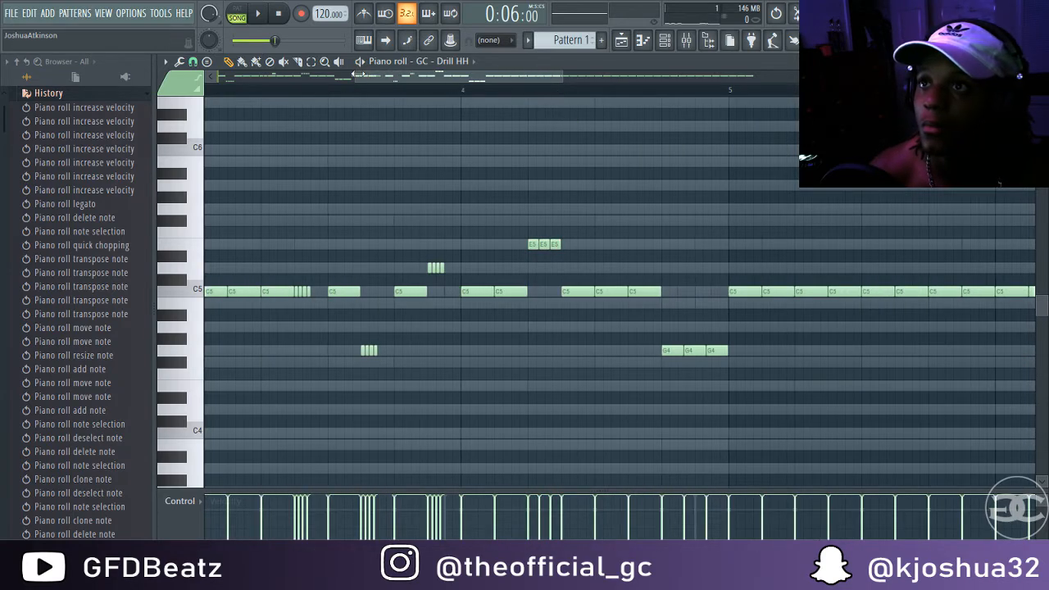
pyautogui.moveTo(355, 74); pyautogui.dragTo(223, 79)
pyautogui.moveTo(552, 79); pyautogui.dragTo(822, 135)
pyautogui.hotkey('ctrl', 'b')
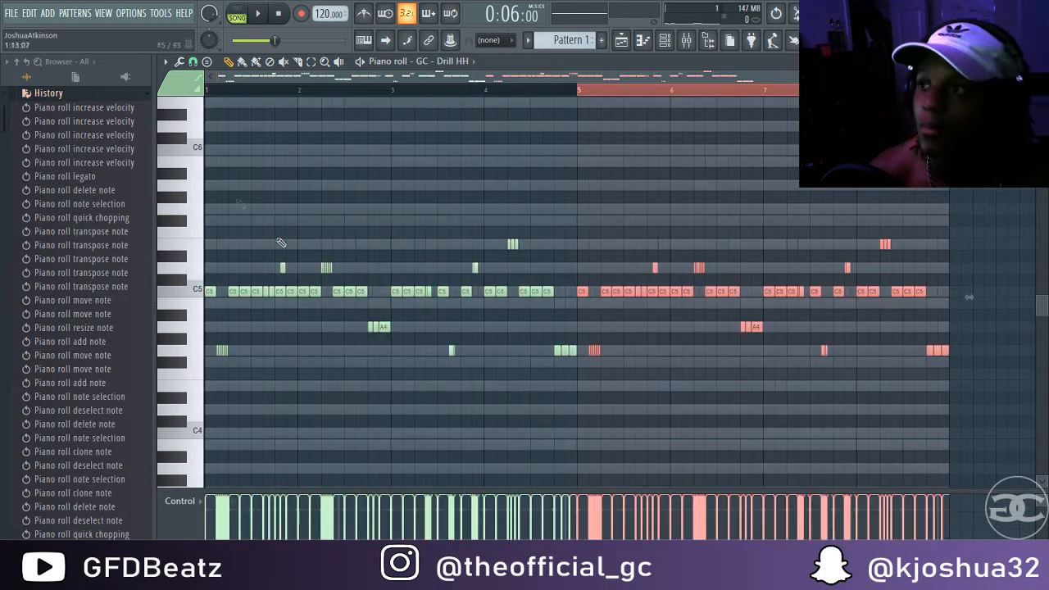
pyautogui.hotkey('ctrl', 'd')
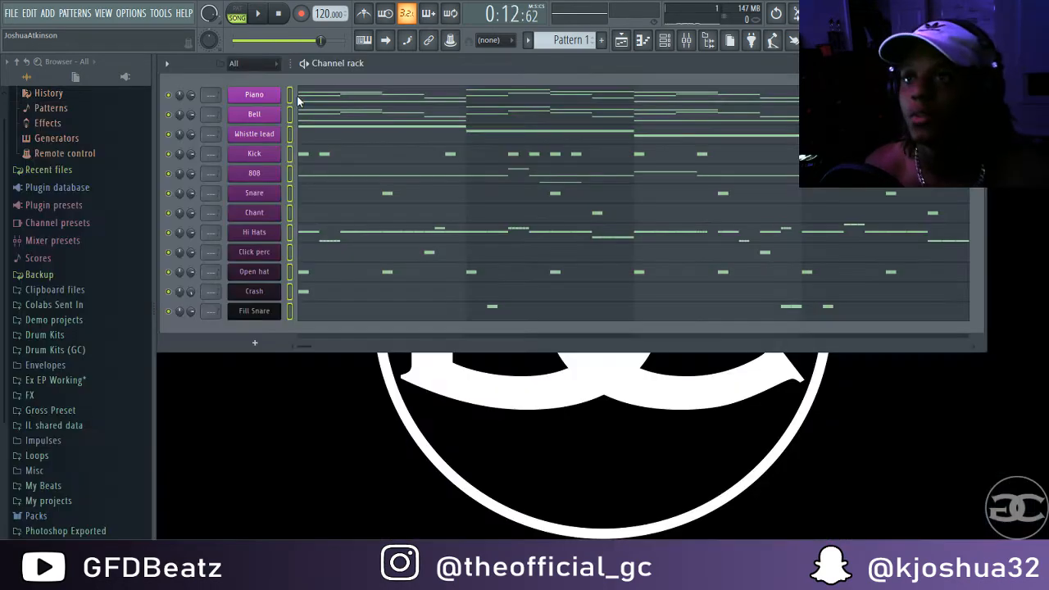
# Select the Piano, Bell and Whistle lead channels and route them to consecutive mixer tracks starting from track 1.
pyautogui.moveTo(290, 96); pyautogui.dragTo(291, 138)
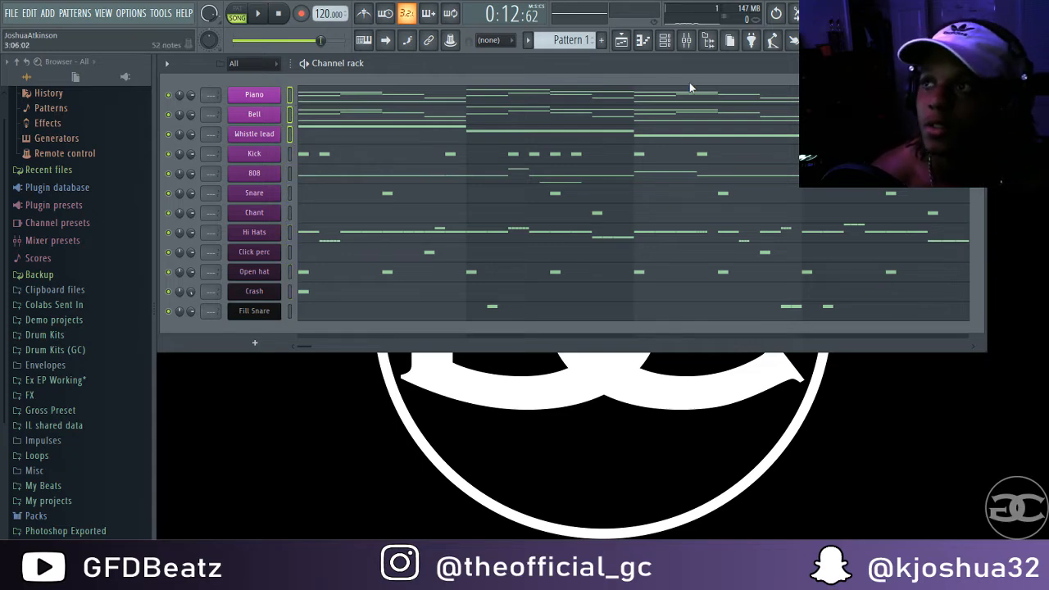
pyautogui.click(685, 43)
pyautogui.rightClick(238, 200)
pyautogui.moveTo(308, 177)
pyautogui.click(446, 190)
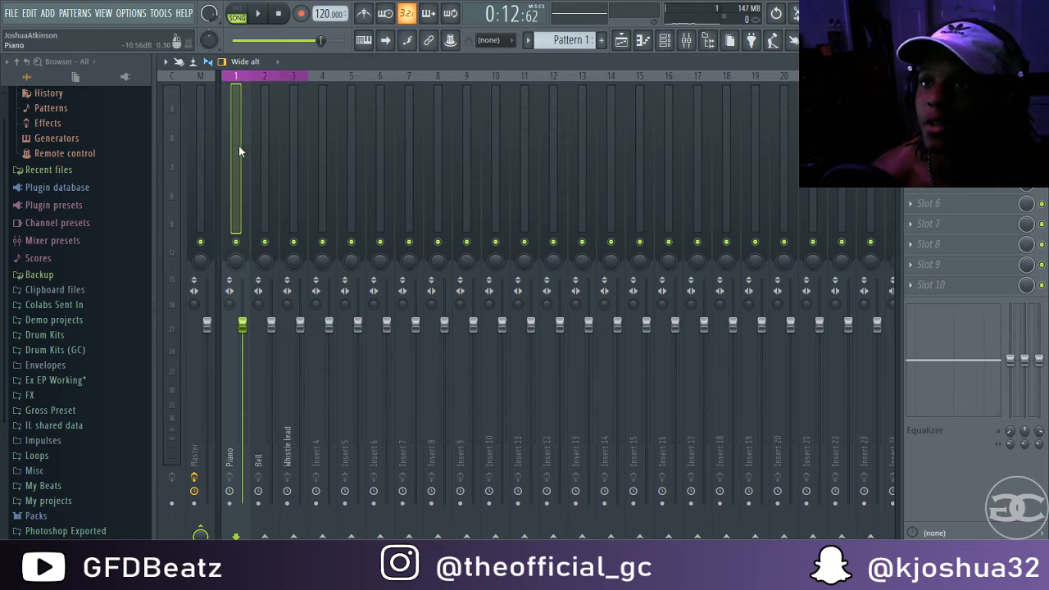
pyautogui.click(1039, 62)
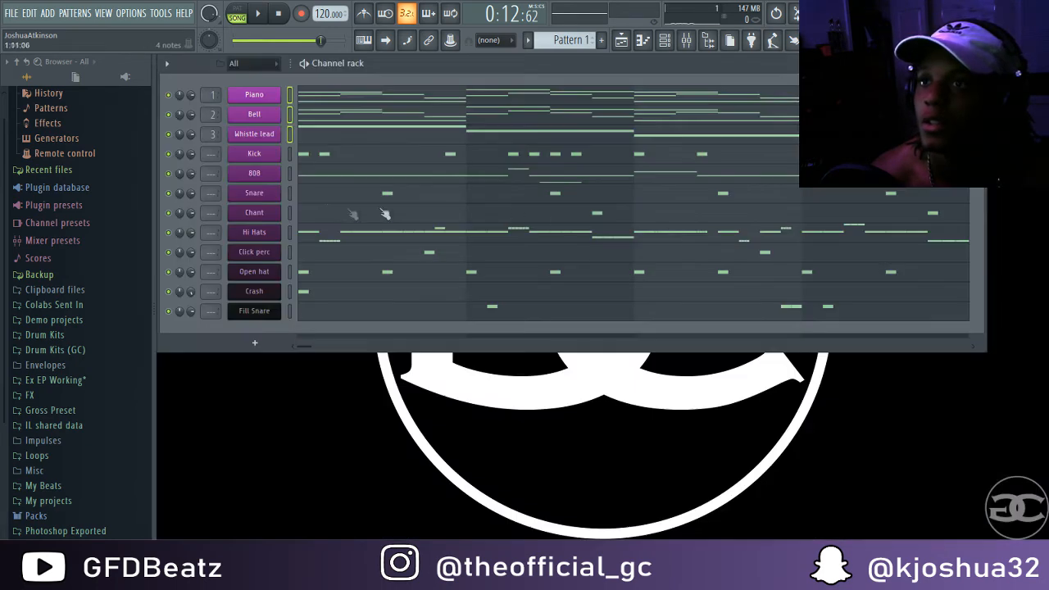
# Route the 808 and all drum channels, from Kick to Fill Snare, to consecutive mixer tracks starting from track 10.
pyautogui.click(686, 40)
pyautogui.rightClick(499, 166)
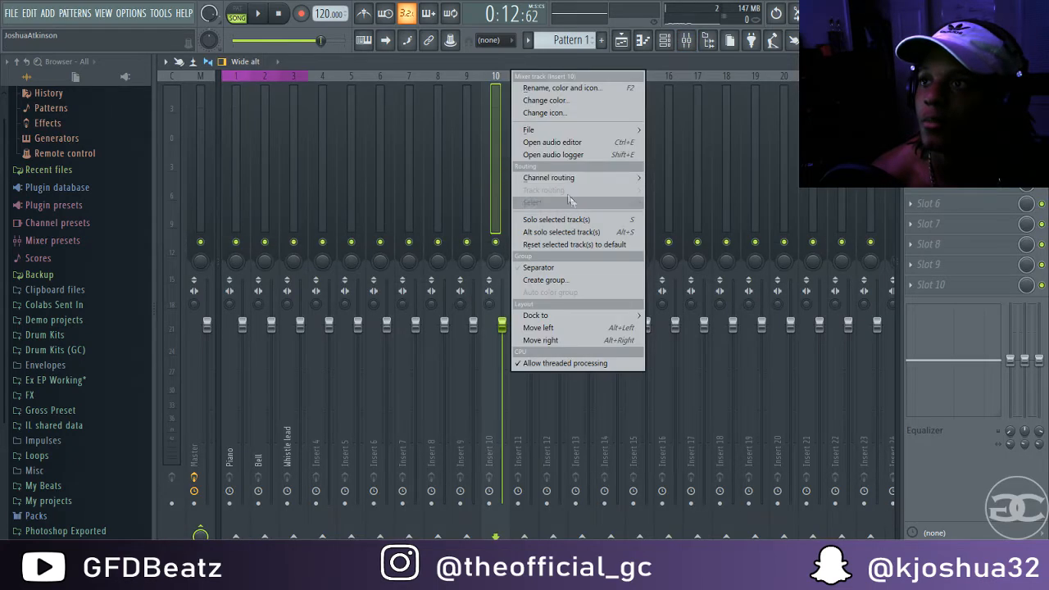
pyautogui.click(496, 147)
pyautogui.rightClick(496, 146)
pyautogui.moveTo(550, 178)
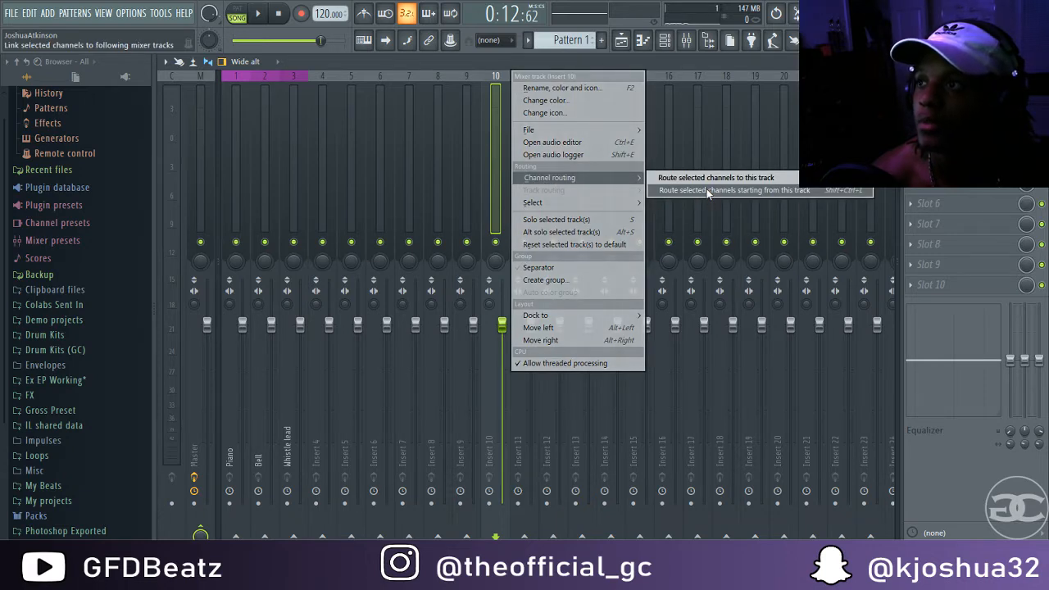
pyautogui.click(762, 190)
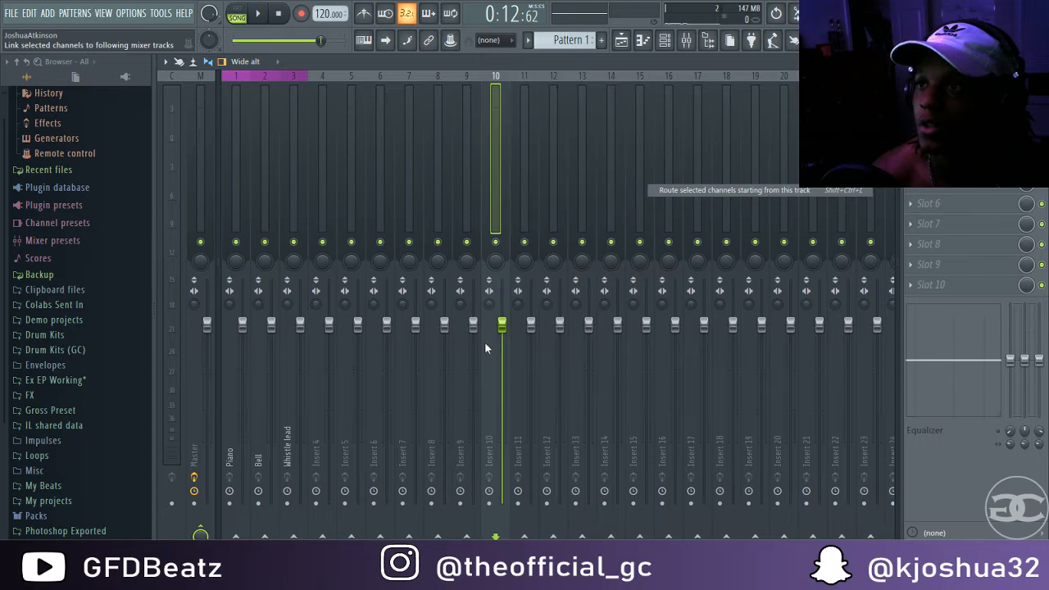
# Solo the Piano mixer track during playback and add Fruity Reeverb 2 to it with the Piano preset.
pyautogui.rightClick(235, 244)
pyautogui.press('space')
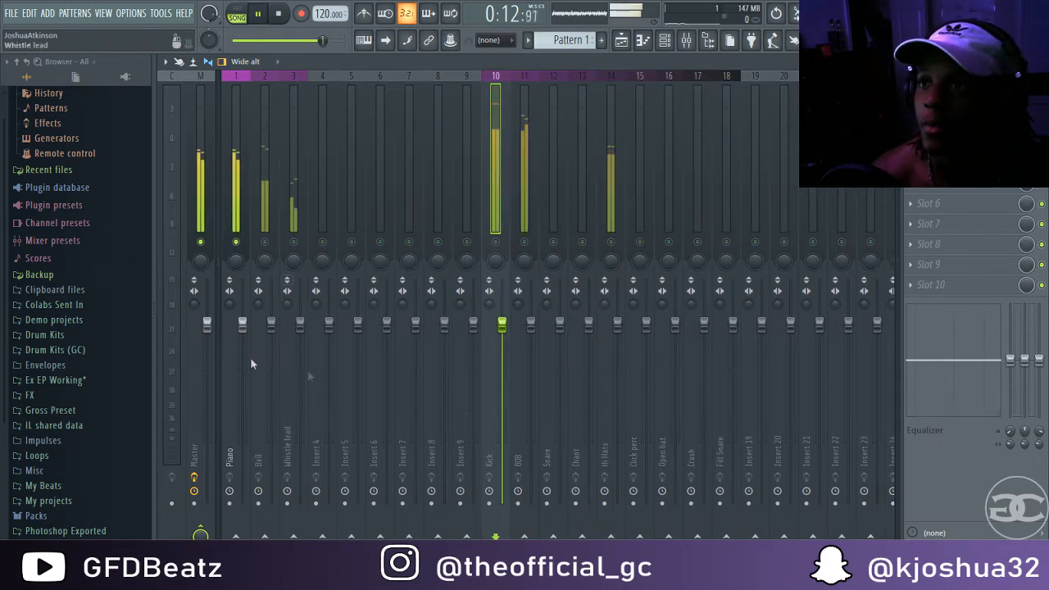
pyautogui.click(236, 179)
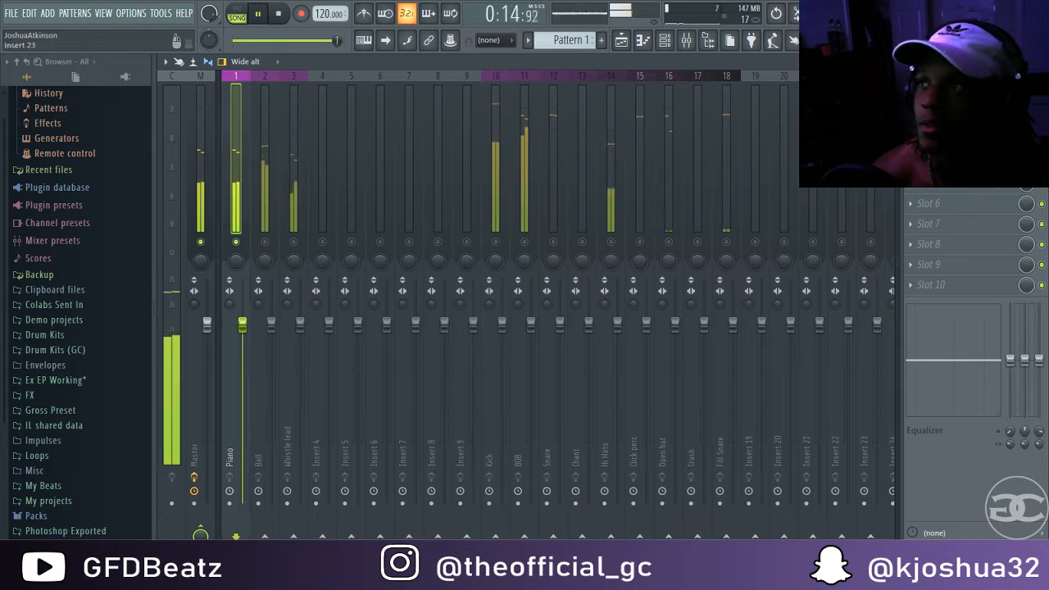
pyautogui.click(911, 102)
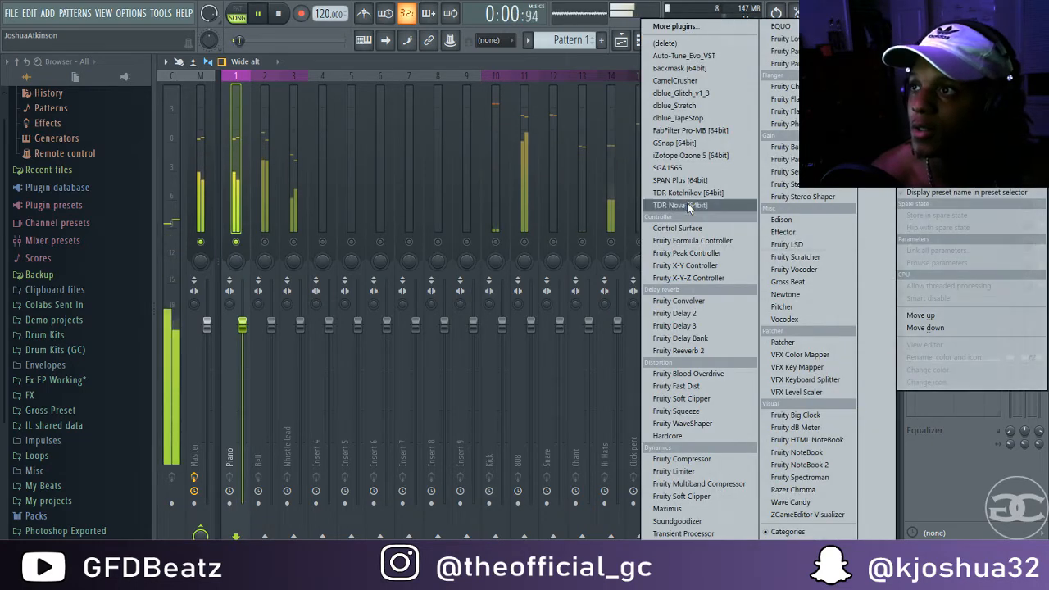
pyautogui.click(677, 350)
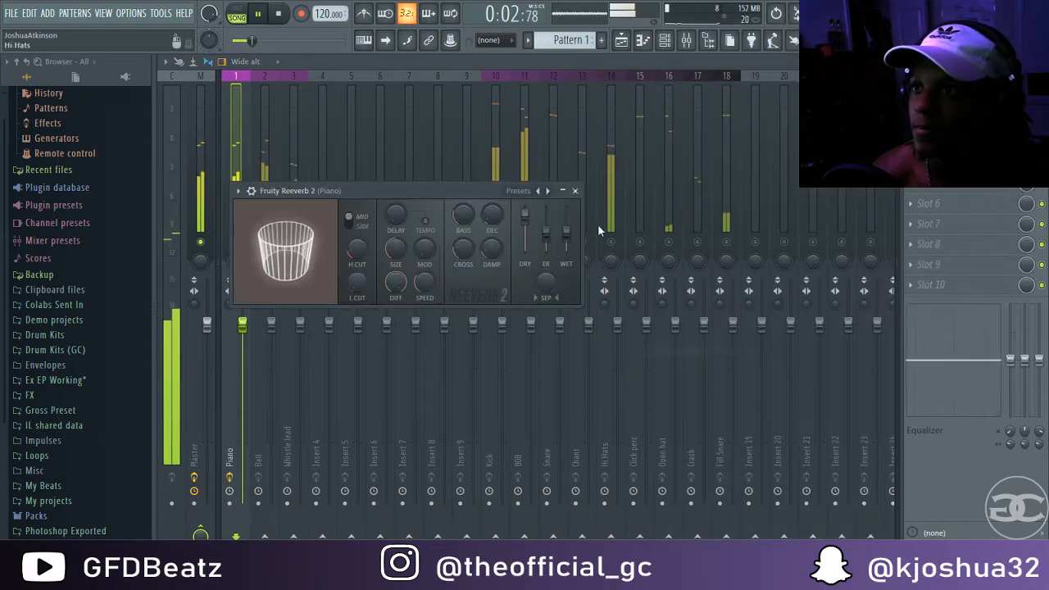
pyautogui.click(518, 190)
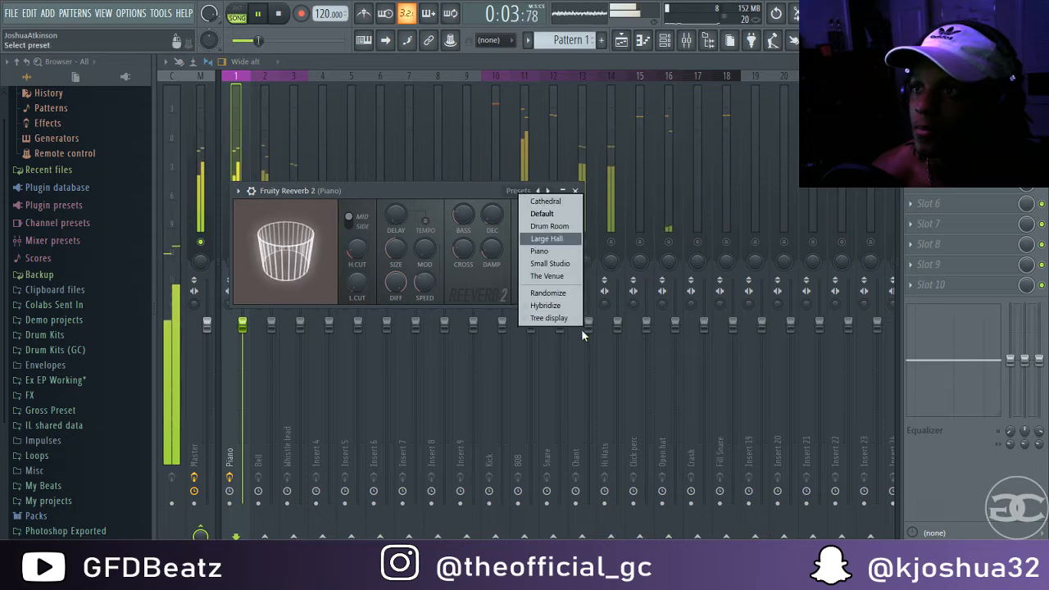
pyautogui.click(559, 252)
pyautogui.click(576, 191)
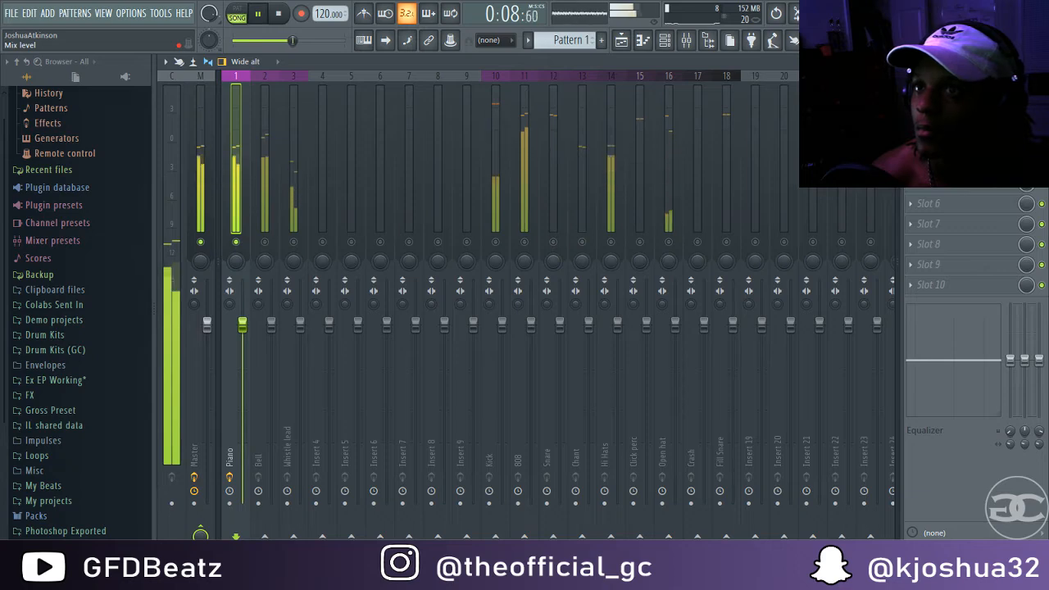
# Lower the Piano track's volume, and bring in the Bell and Whistle lead tracks at reduced volumes, with Bell the quietest.
pyautogui.moveTo(241, 372); pyautogui.dragTo(242, 396)
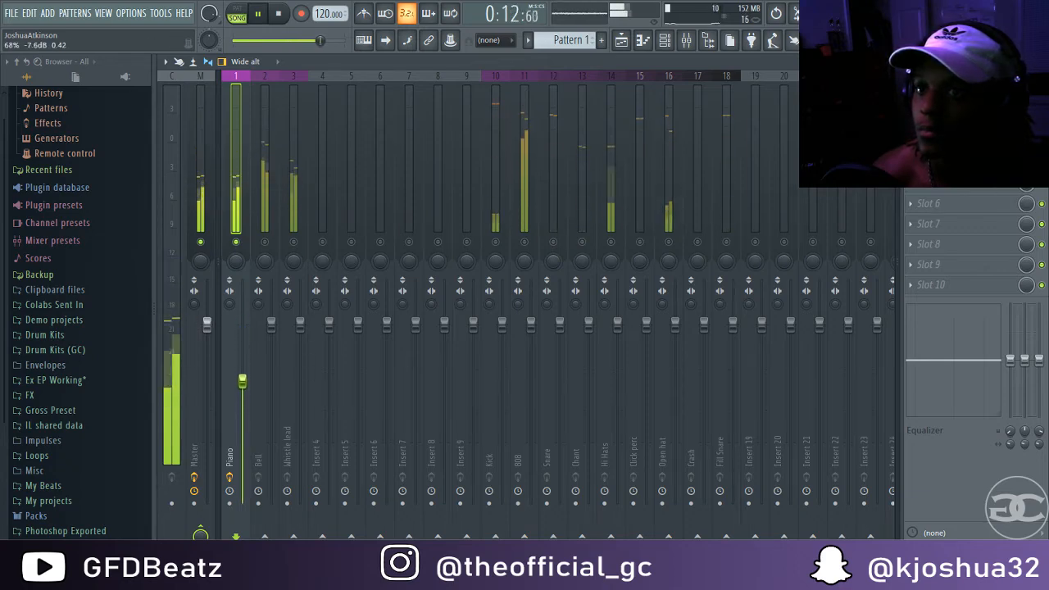
pyautogui.moveTo(242, 370)
pyautogui.mouseDown()
pyautogui.moveTo(242, 354)
pyautogui.moveTo(241, 364)
pyautogui.mouseUp()
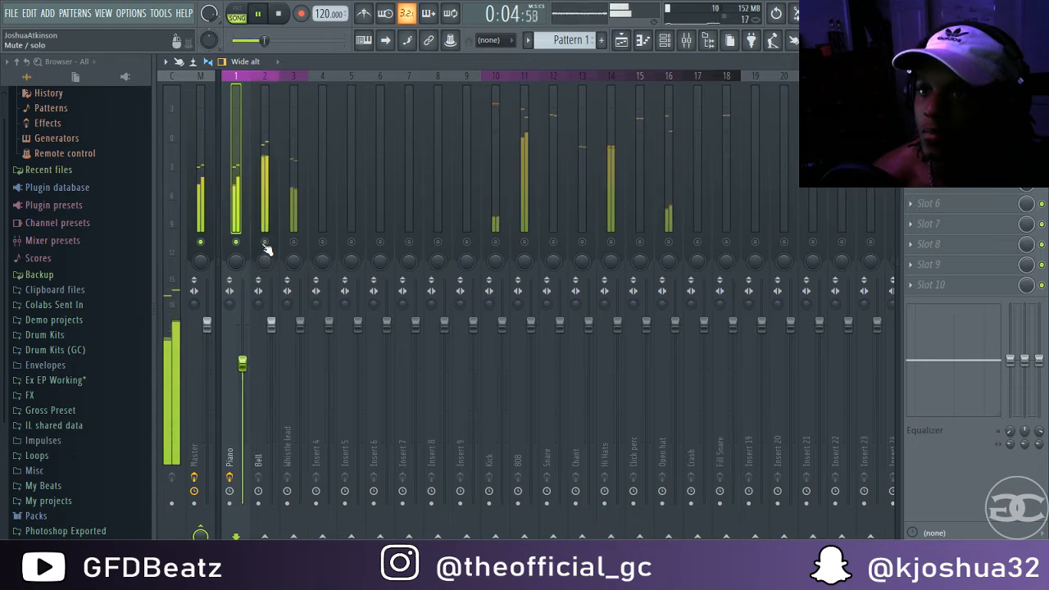
pyautogui.moveTo(270, 327); pyautogui.dragTo(275, 418)
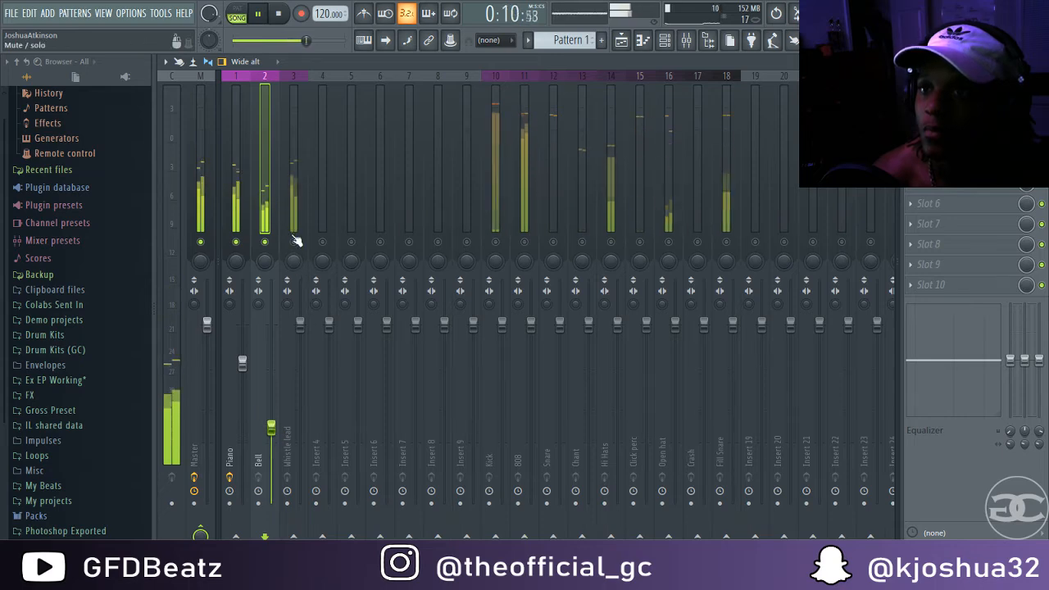
pyautogui.moveTo(302, 327); pyautogui.dragTo(300, 392)
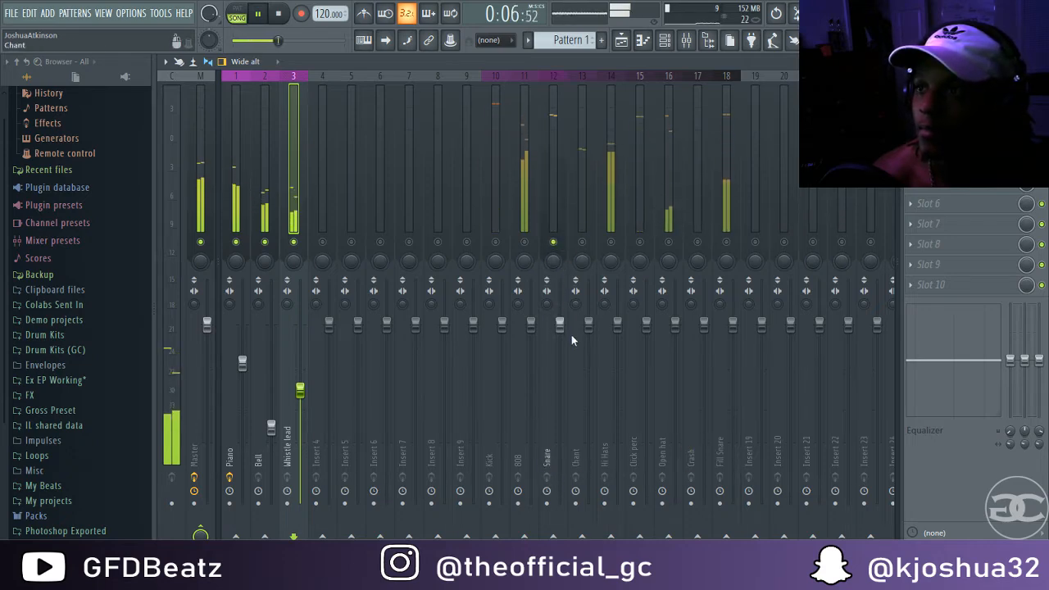
# Bring in the Snare, Fill Snare and Kick tracks at reduced volumes, with Fill Snare at about 63% (-9.1 dB).
pyautogui.moveTo(560, 324); pyautogui.dragTo(560, 396)
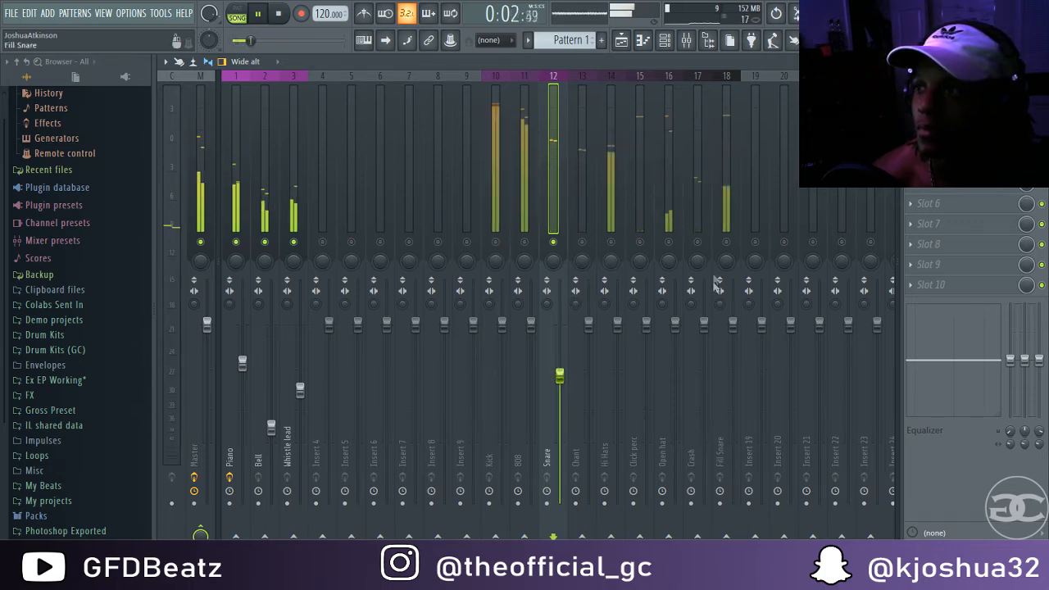
pyautogui.moveTo(733, 322); pyautogui.dragTo(733, 412)
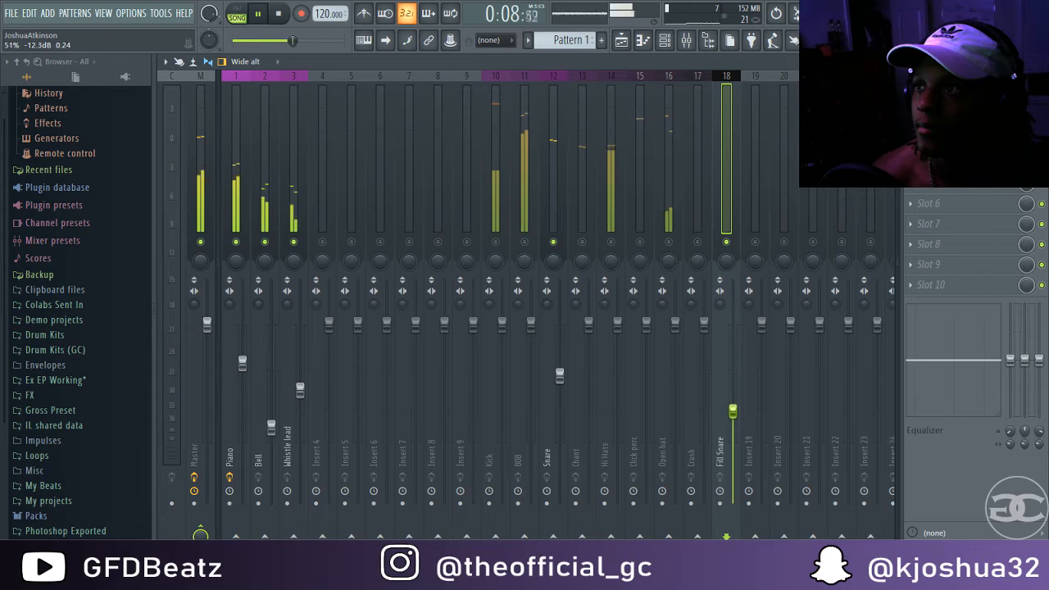
pyautogui.moveTo(735, 416); pyautogui.dragTo(735, 395)
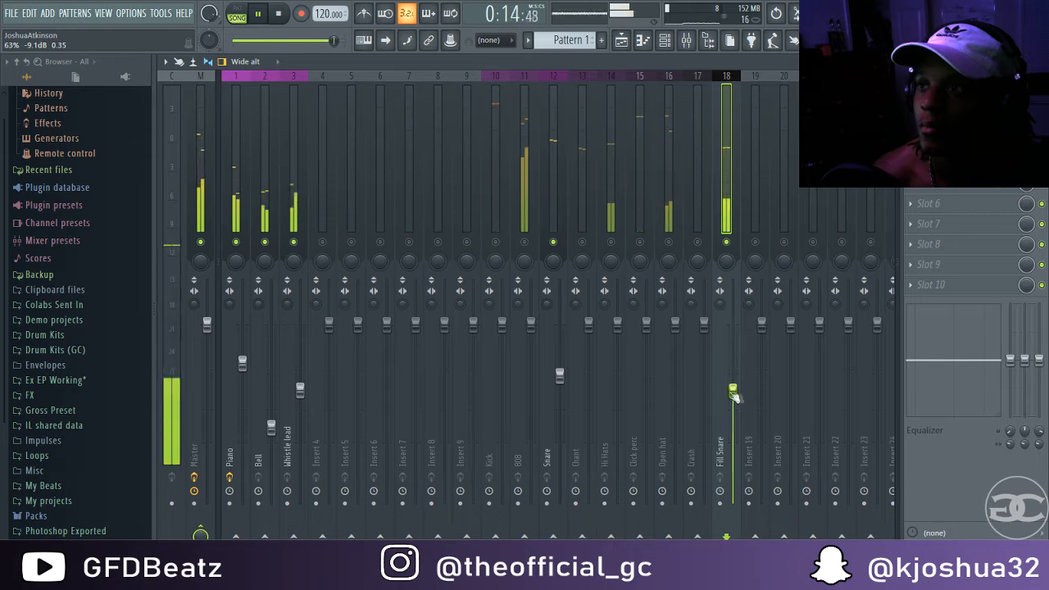
pyautogui.moveTo(502, 326); pyautogui.dragTo(502, 358)
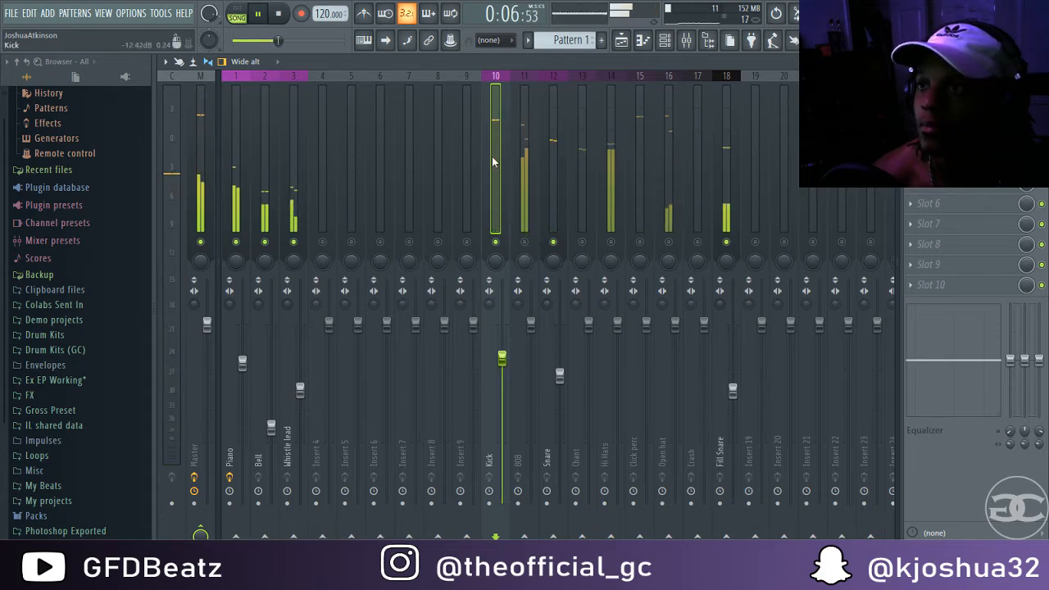
# Stop playback, sidechain the Kick track to the 808 track, and load Fruity Limiter on the 808 track.
pyautogui.press('space')
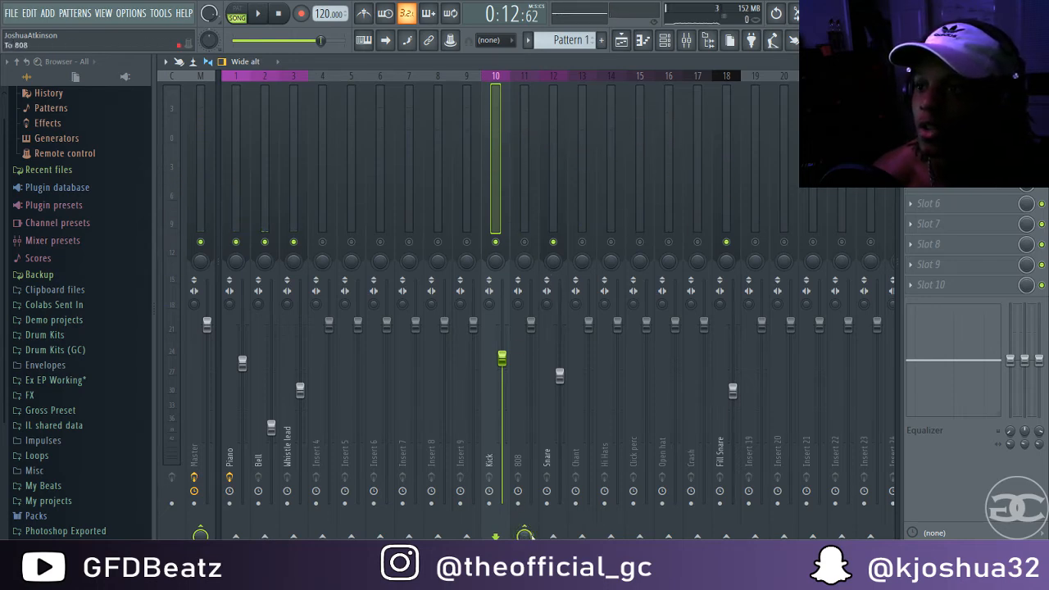
pyautogui.click(530, 150)
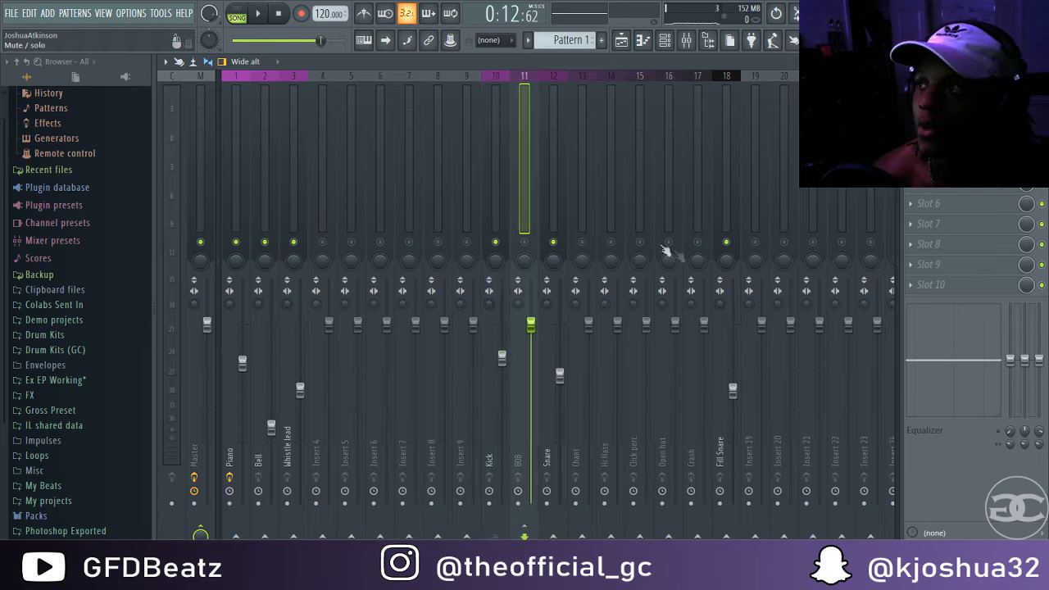
pyautogui.click(911, 101)
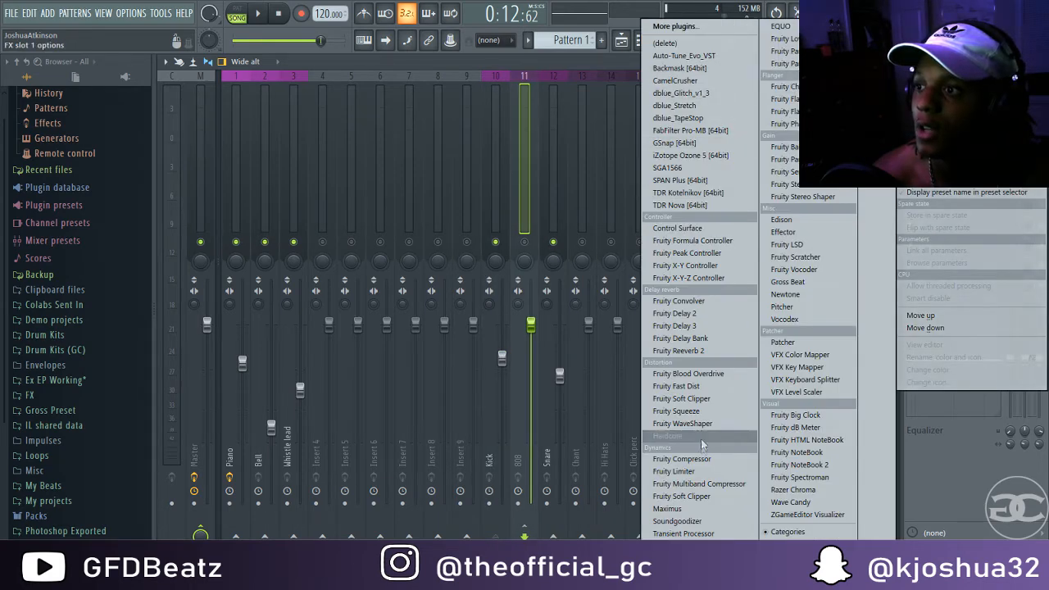
pyautogui.click(693, 474)
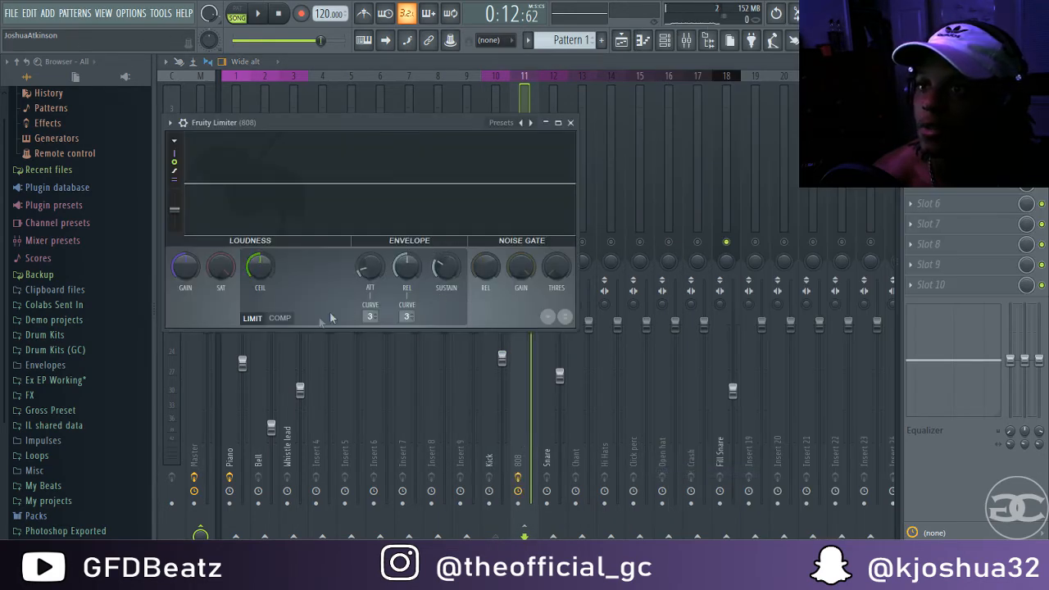
# Switch the 808's limiter to compressor mode, set its sidechain input to 1, and adjust the threshold, knee and ratio.
pyautogui.click(279, 318)
pyautogui.rightClick(406, 317)
pyautogui.click(419, 340)
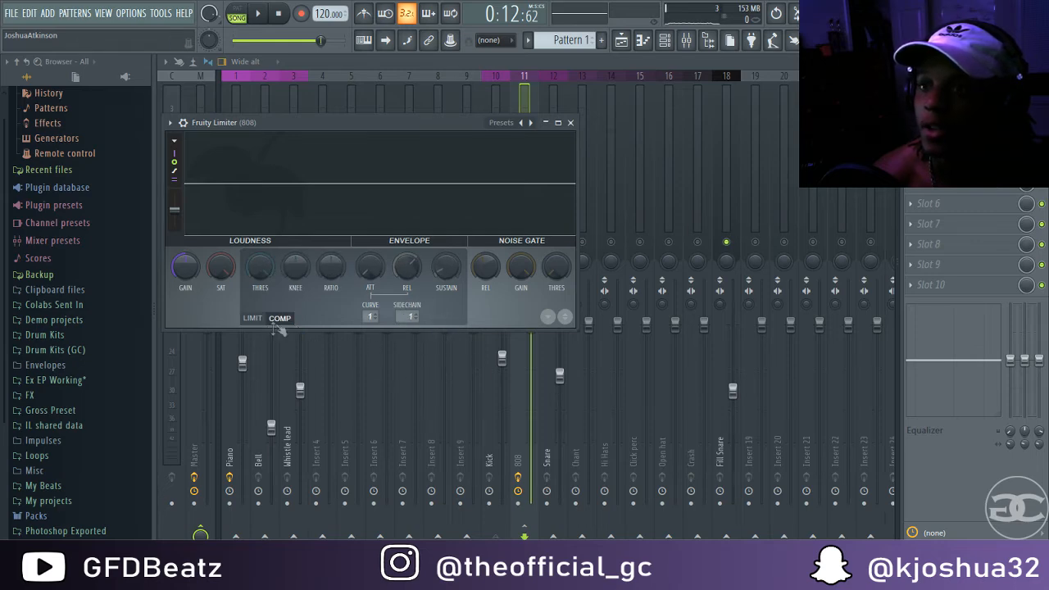
pyautogui.moveTo(257, 259); pyautogui.dragTo(259, 264)
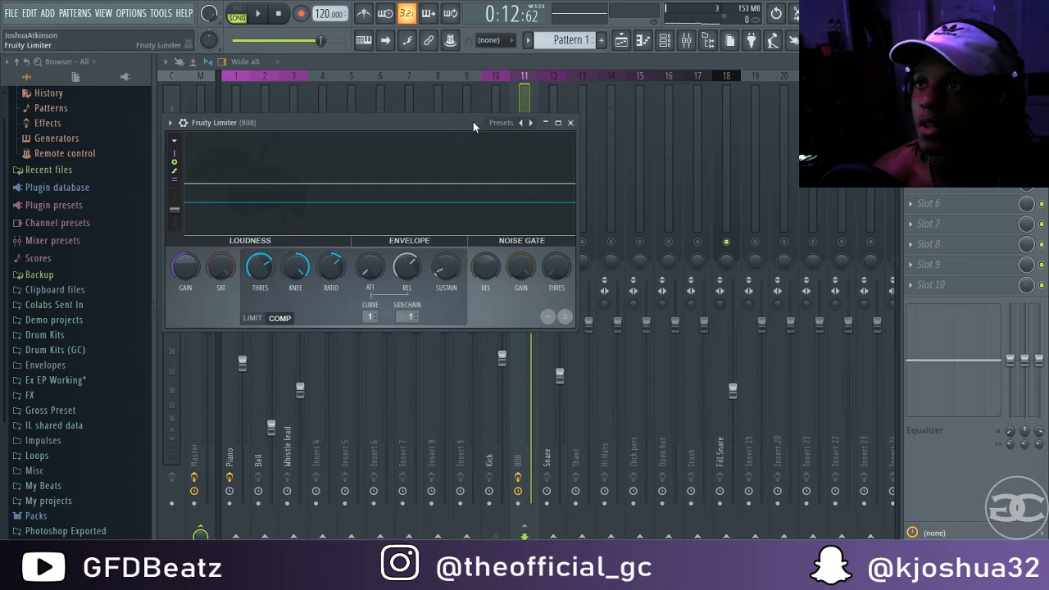
# Unmute the 808 track and lower its volume to about the Kick's level while the beat plays.
pyautogui.moveTo(473, 123); pyautogui.dragTo(754, 456)
pyautogui.click(525, 244)
pyautogui.press('space')
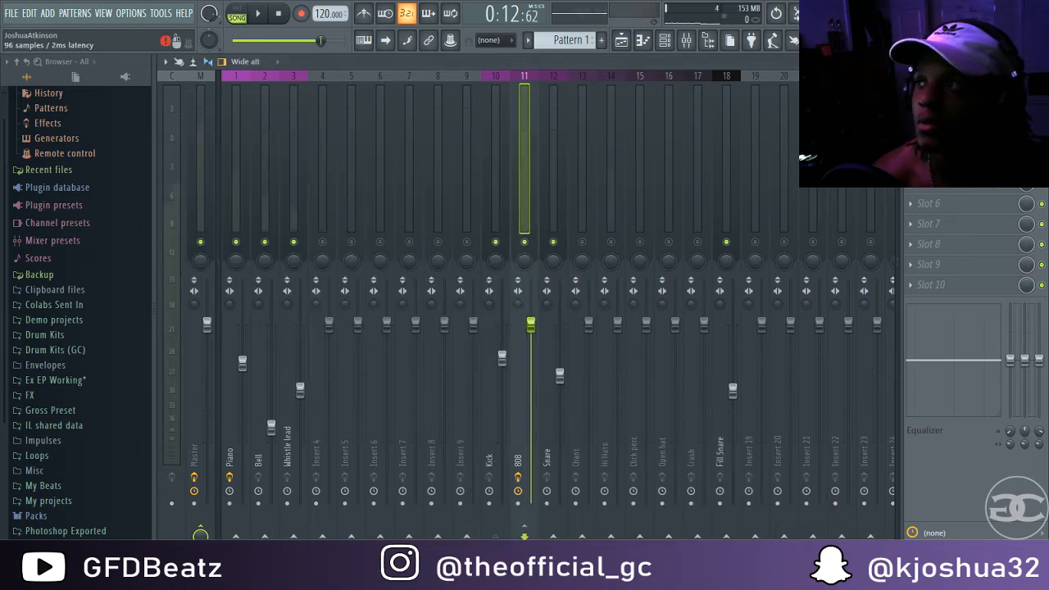
pyautogui.moveTo(532, 326); pyautogui.dragTo(531, 358)
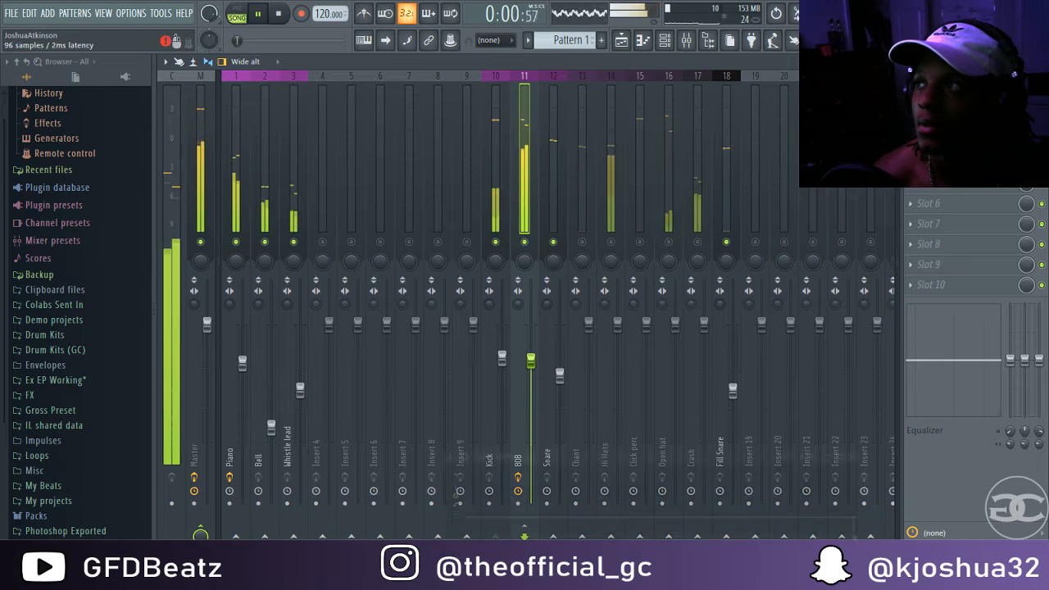
# Reopen the 808's Fruity Limiter and fine-tune the compression threshold during playback so the 808 ducks under the kick.
pyautogui.click(942, 102)
pyautogui.moveTo(591, 458); pyautogui.dragTo(602, 98)
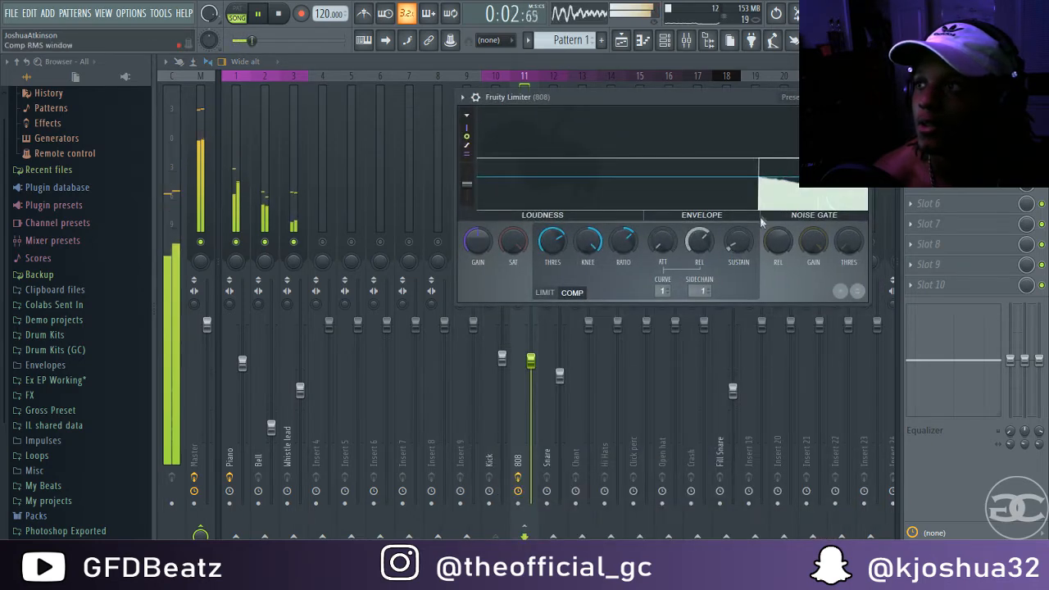
pyautogui.moveTo(554, 238); pyautogui.dragTo(554, 293)
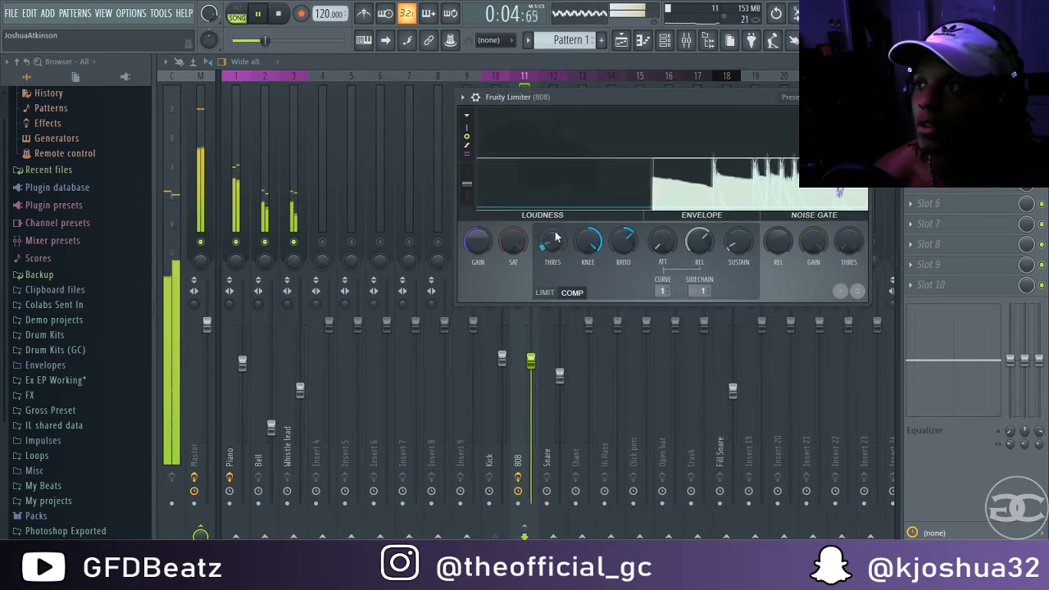
pyautogui.moveTo(580, 98); pyautogui.dragTo(614, 146)
pyautogui.moveTo(583, 293); pyautogui.dragTo(582, 239)
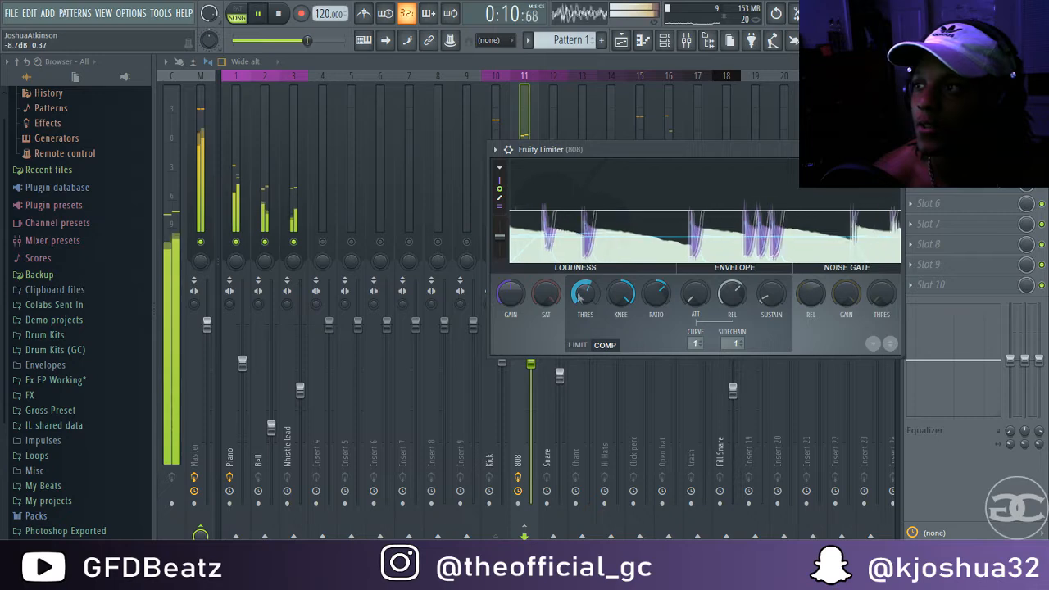
pyautogui.moveTo(632, 150); pyautogui.dragTo(673, 329)
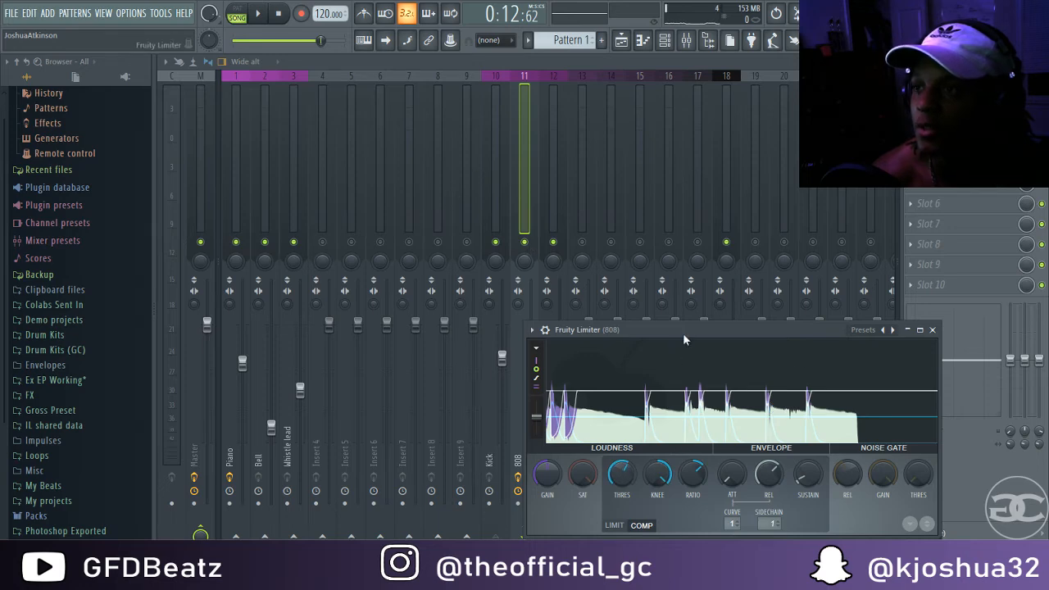
pyautogui.moveTo(684, 332); pyautogui.dragTo(657, 227)
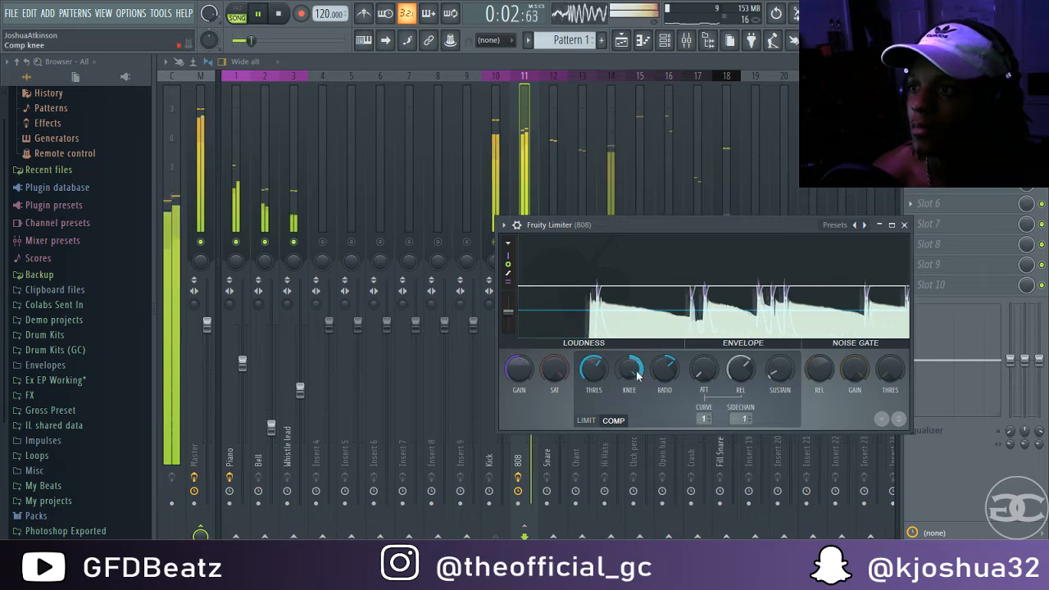
pyautogui.click(904, 226)
# Raise the 808 track's volume slightly, and bring in the Chant track at a much lower volume.
pyautogui.moveTo(533, 361); pyautogui.dragTo(533, 361)
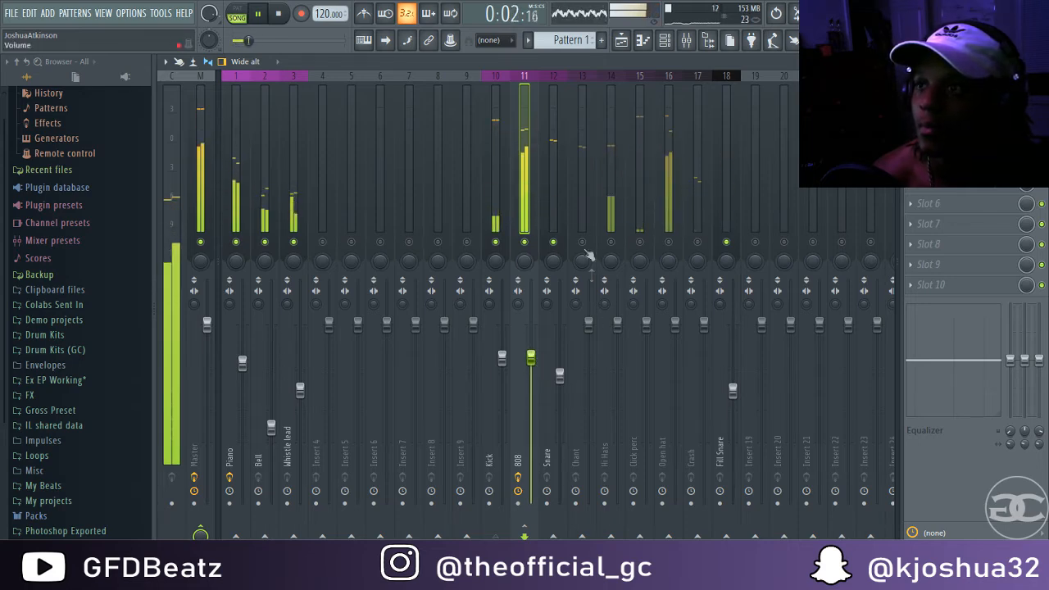
pyautogui.moveTo(588, 328); pyautogui.dragTo(597, 415)
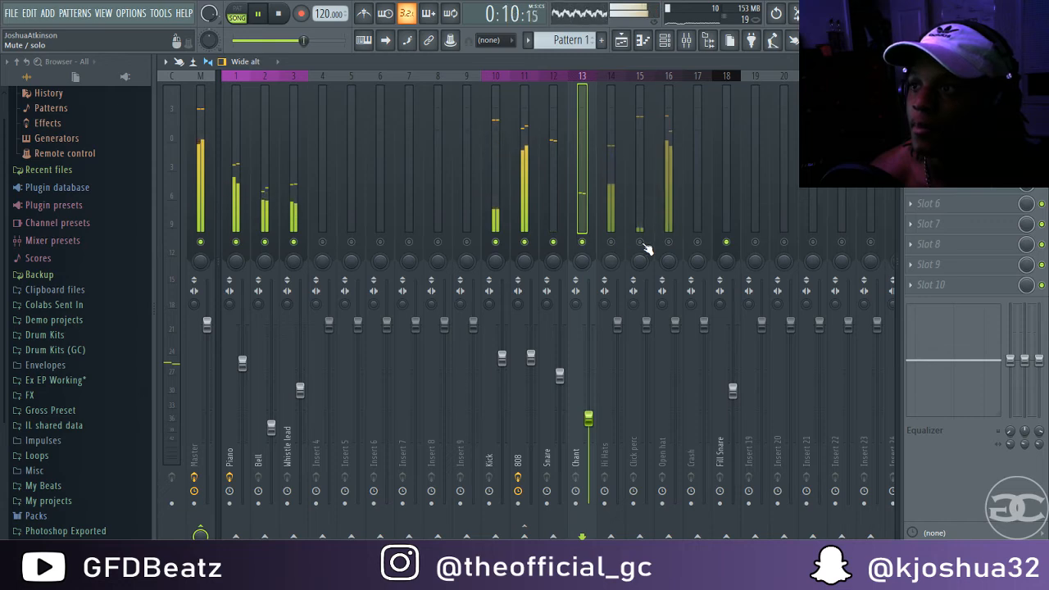
# Bring in the Click perc track at a very low volume and Hi Hats at a moderately reduced volume, and raise Chant slightly.
pyautogui.moveTo(646, 325); pyautogui.dragTo(646, 430)
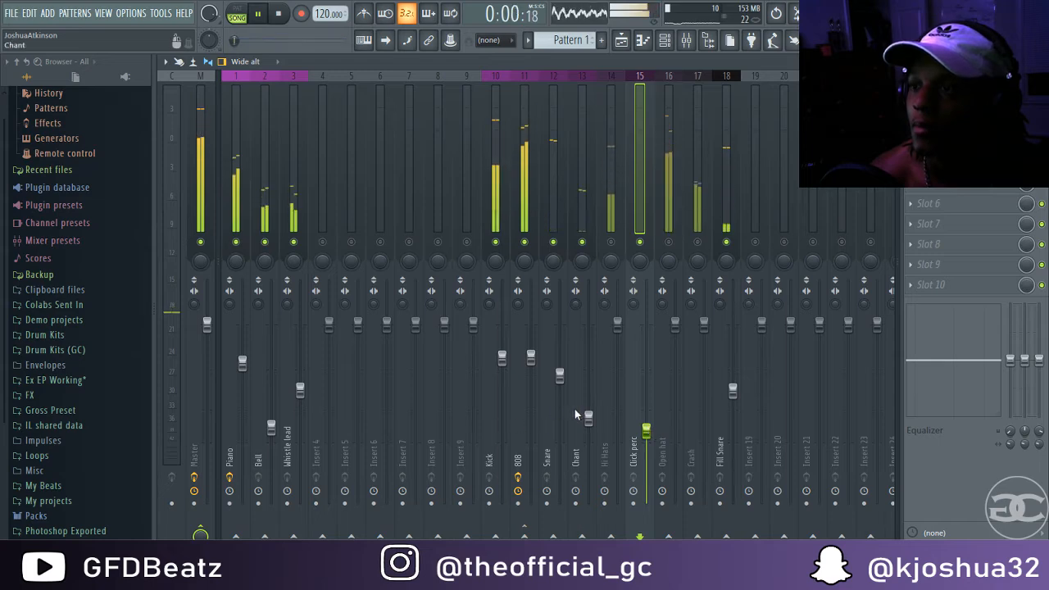
pyautogui.click(588, 417)
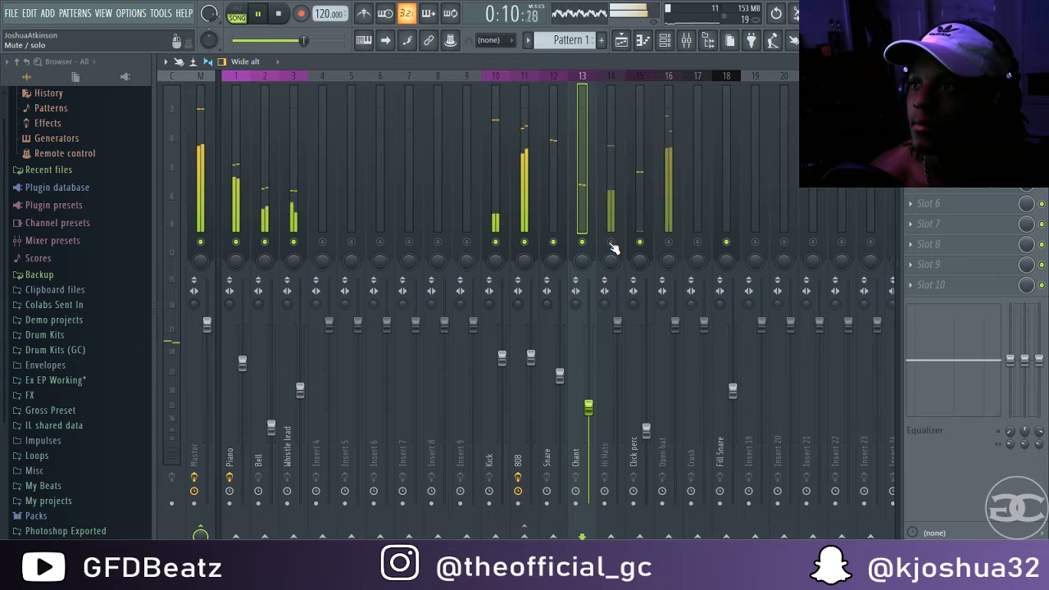
pyautogui.moveTo(617, 326); pyautogui.dragTo(625, 364)
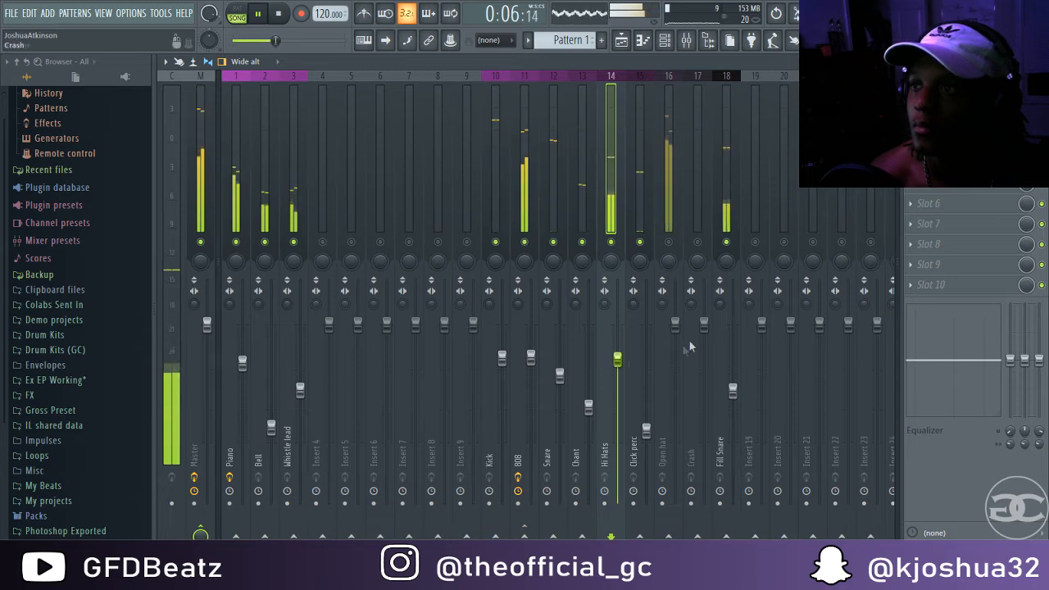
# Bring in the Open hat track at a reduced volume, and unmute the Crash track at its default volume.
pyautogui.moveTo(674, 325); pyautogui.dragTo(675, 401)
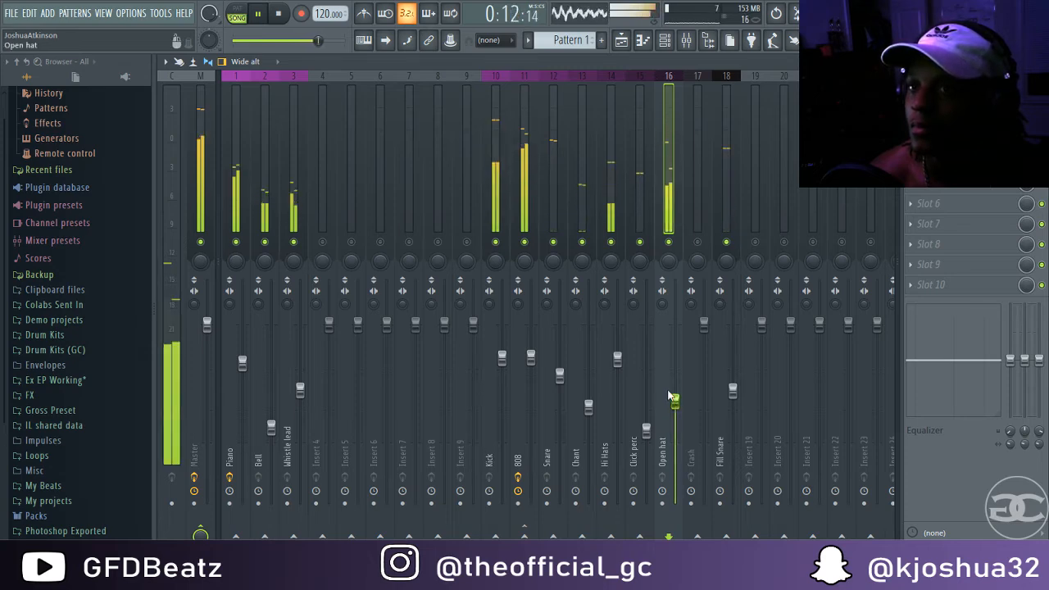
pyautogui.moveTo(674, 401); pyautogui.dragTo(675, 399)
pyautogui.click(698, 241)
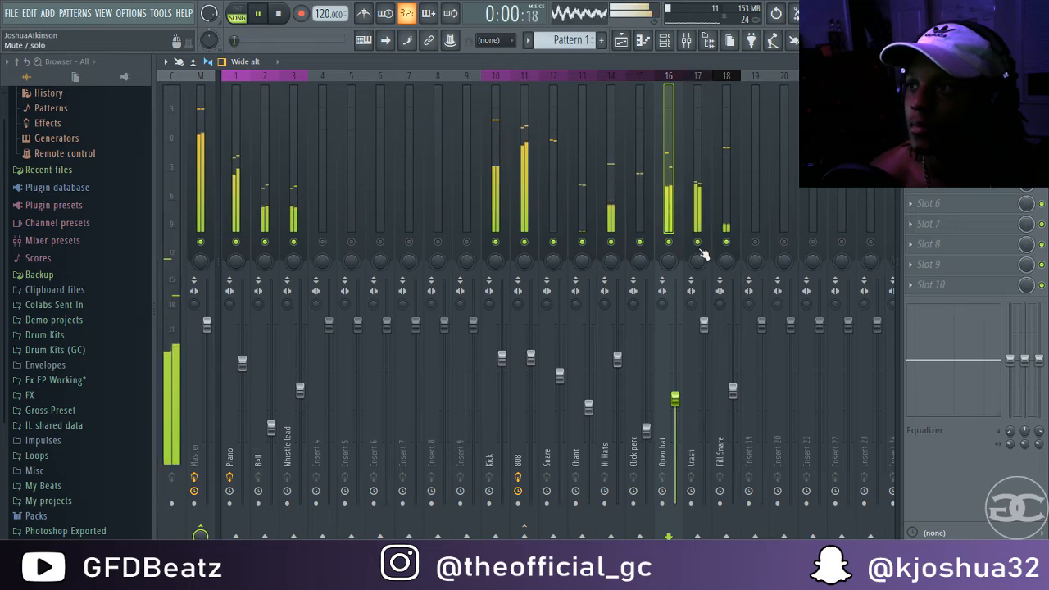
pyautogui.moveTo(703, 324); pyautogui.dragTo(703, 353)
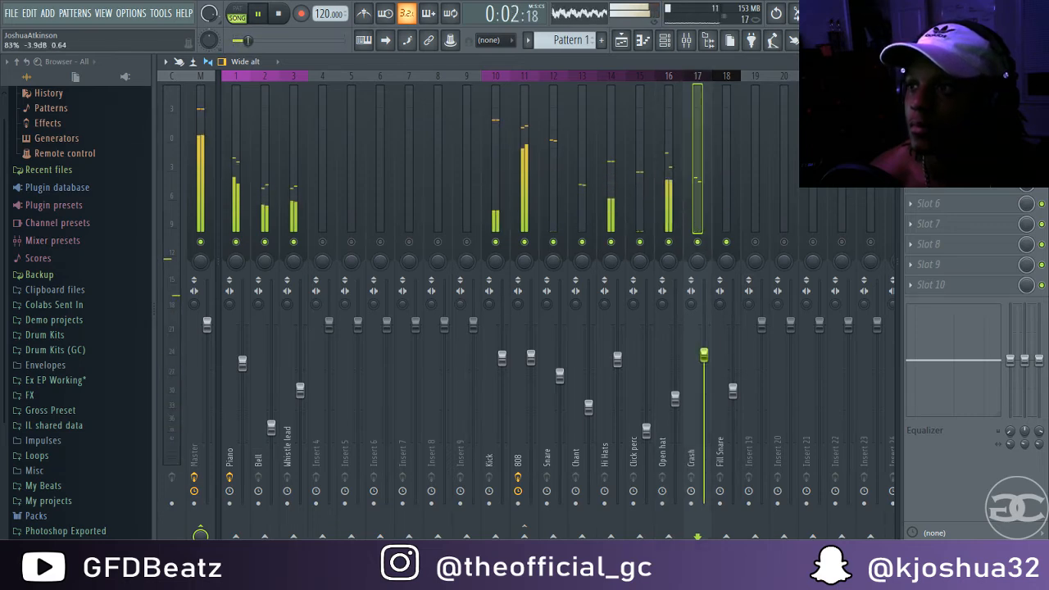
pyautogui.rightClick(704, 336)
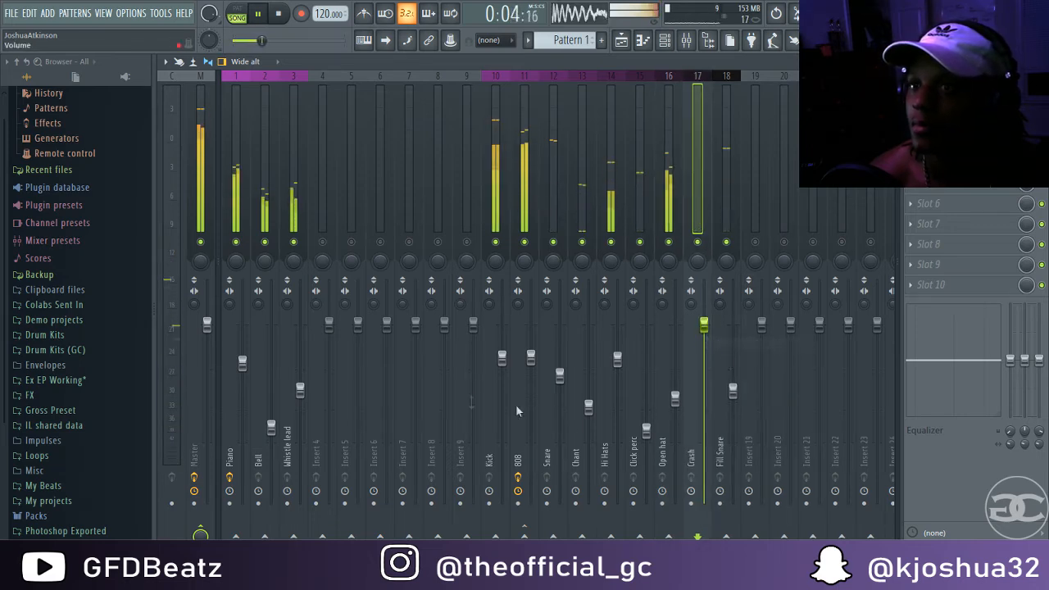
# Pan the Open hat track 18% right while checking it against the playing beat.
pyautogui.moveTo(668, 263)
pyautogui.mouseDown()
pyautogui.moveTo(668, 250)
pyautogui.moveTo(670, 264)
pyautogui.mouseUp()
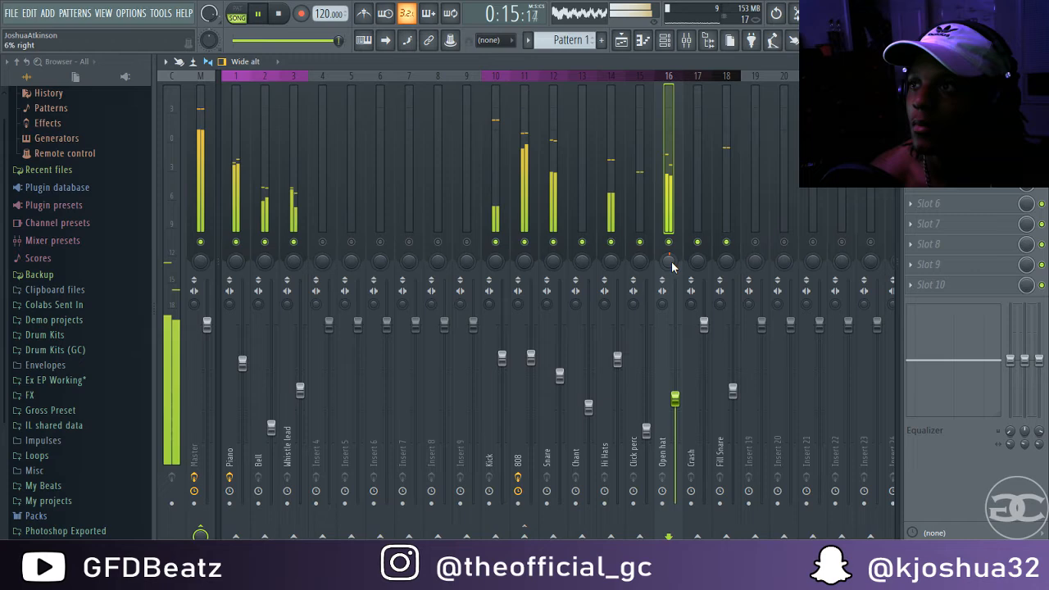
pyautogui.press('space')
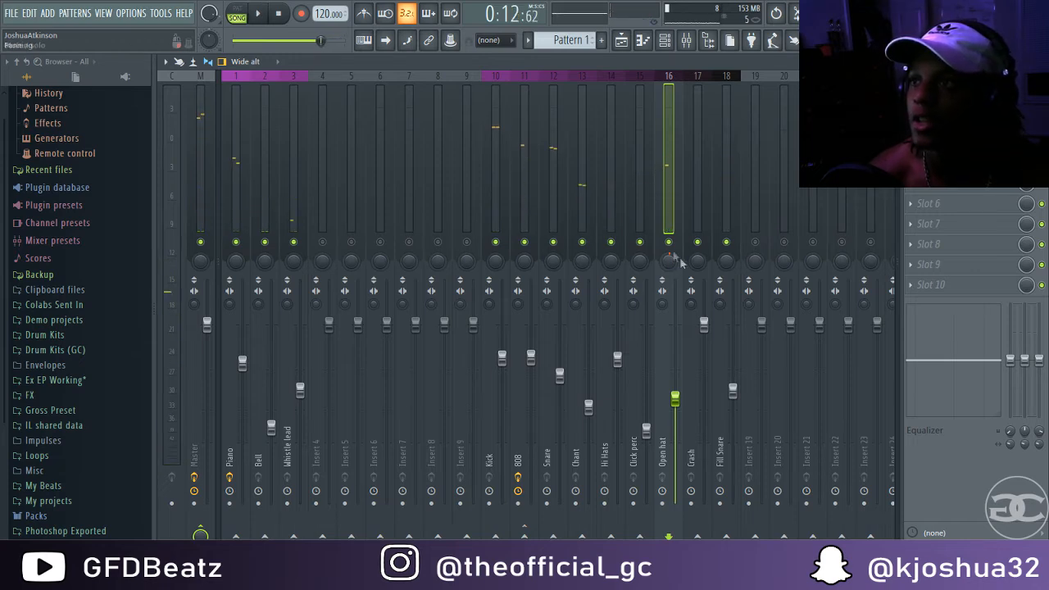
pyautogui.press('space')
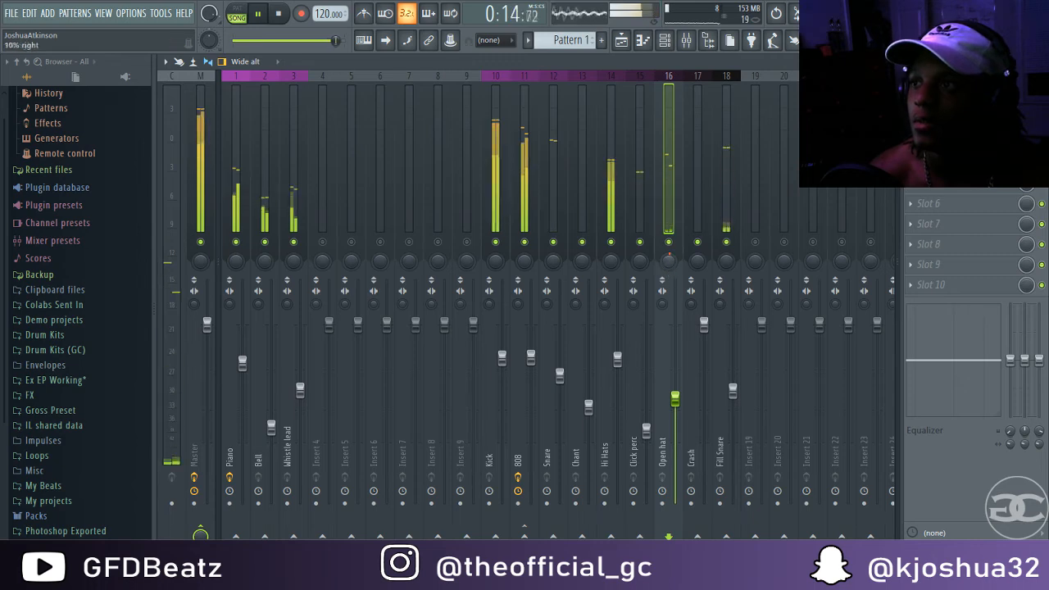
pyautogui.moveTo(670, 268); pyautogui.dragTo(670, 256)
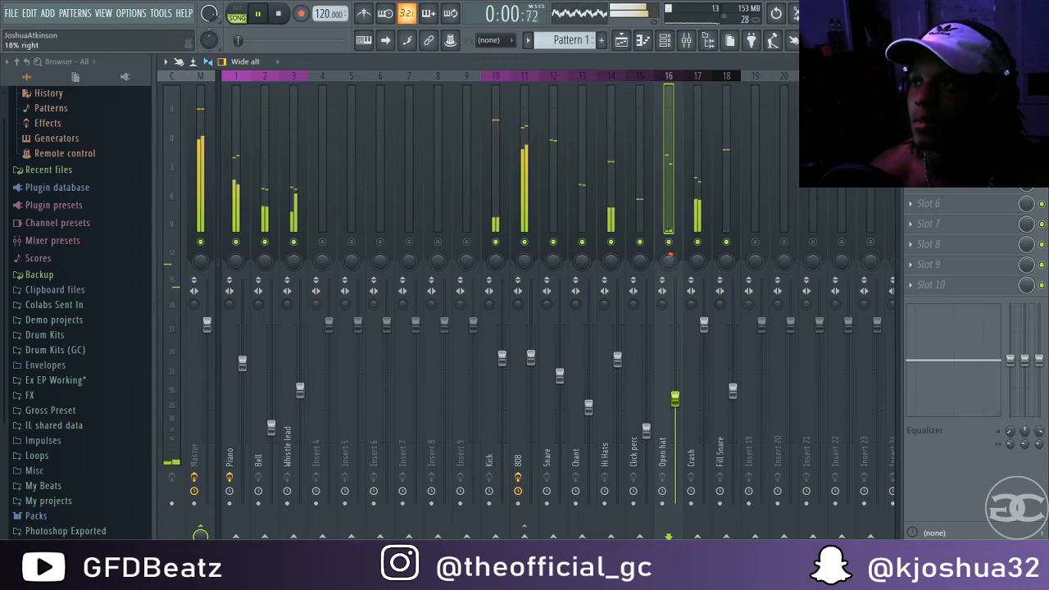
pyautogui.press('space')
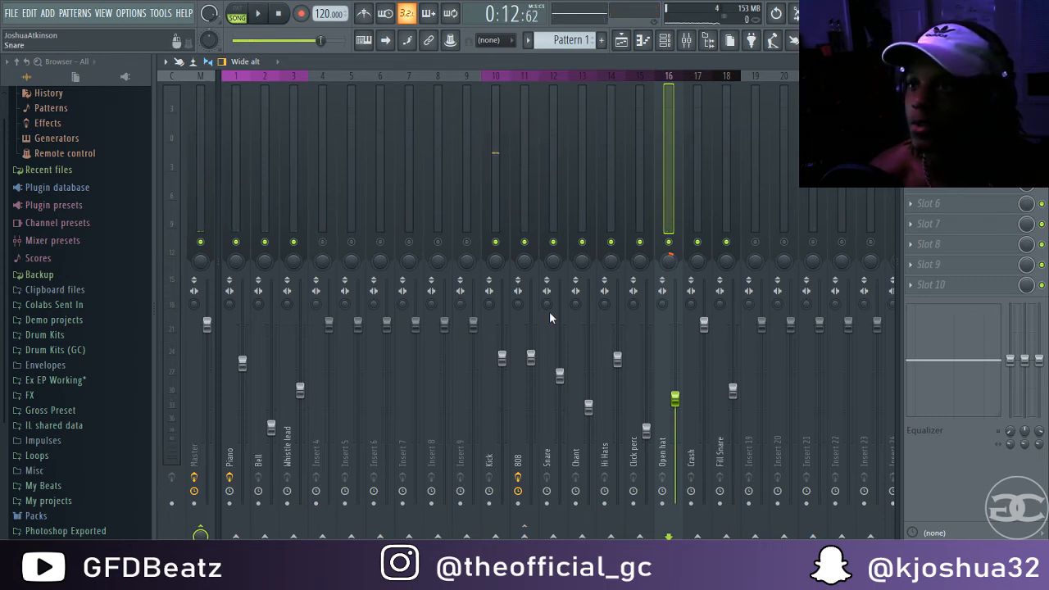
pyautogui.press('space')
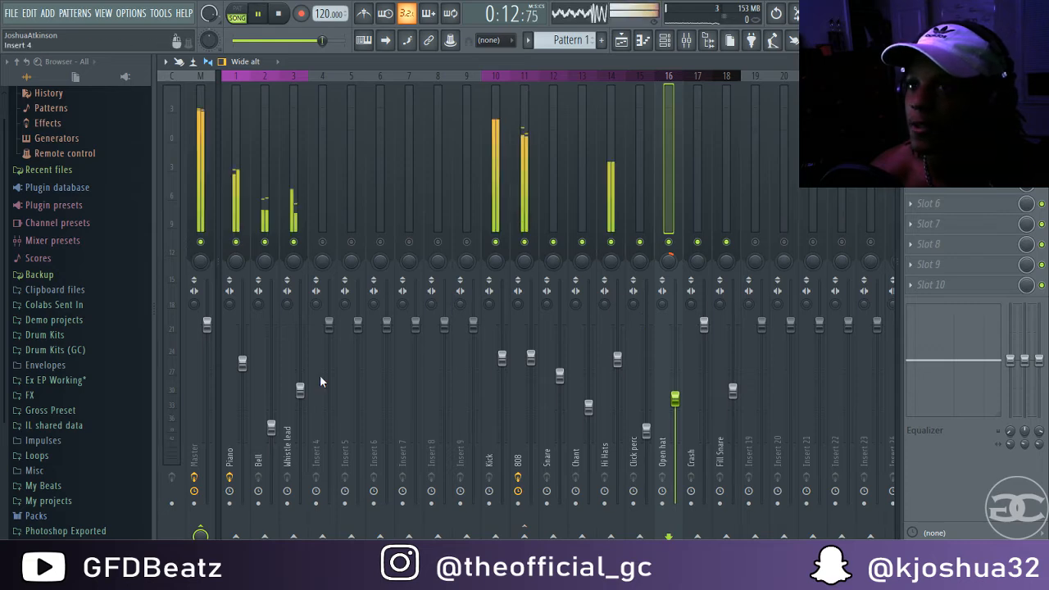
# Stop playback and add a Fruity Soft Clipper to slot 7 of the Master track, leaving its settings at default.
pyautogui.click(194, 194)
pyautogui.press('space')
pyautogui.click(920, 229)
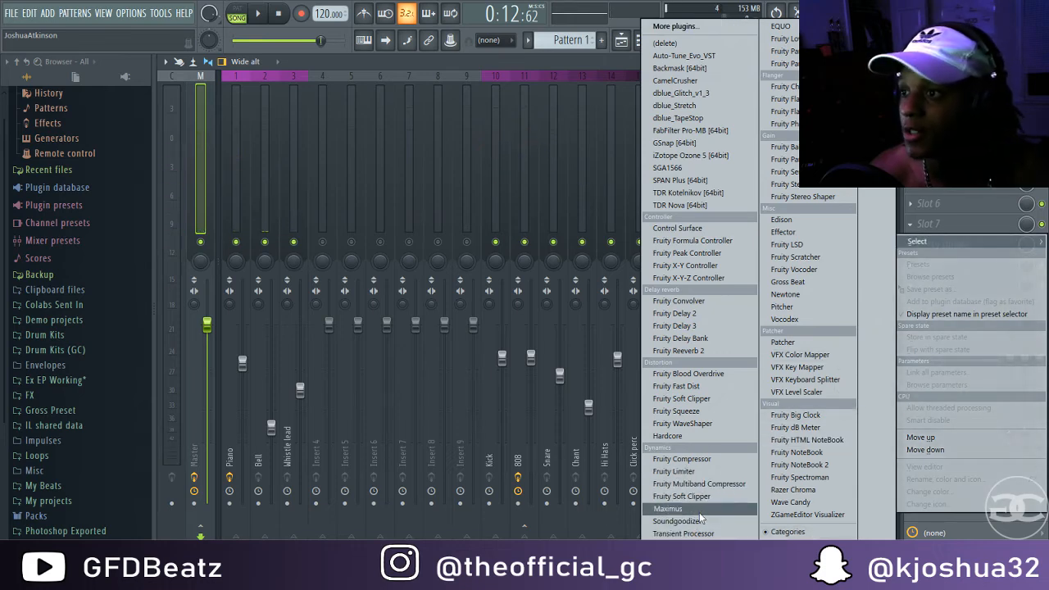
pyautogui.click(694, 496)
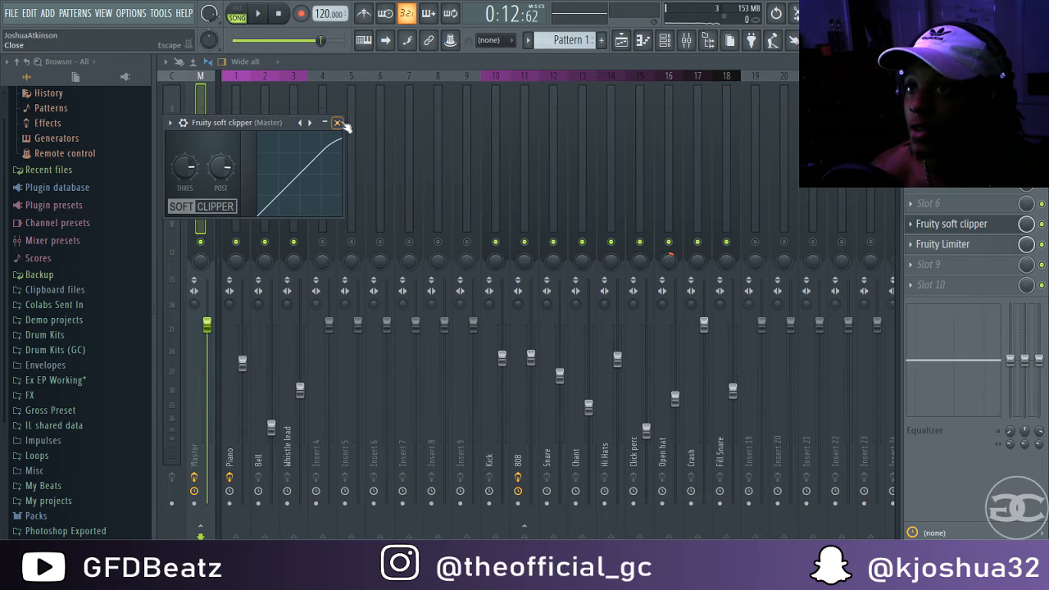
pyautogui.click(337, 123)
# Lower the ceiling of the Master's Fruity Limiter to about -1.9 dB during playback.
pyautogui.click(995, 244)
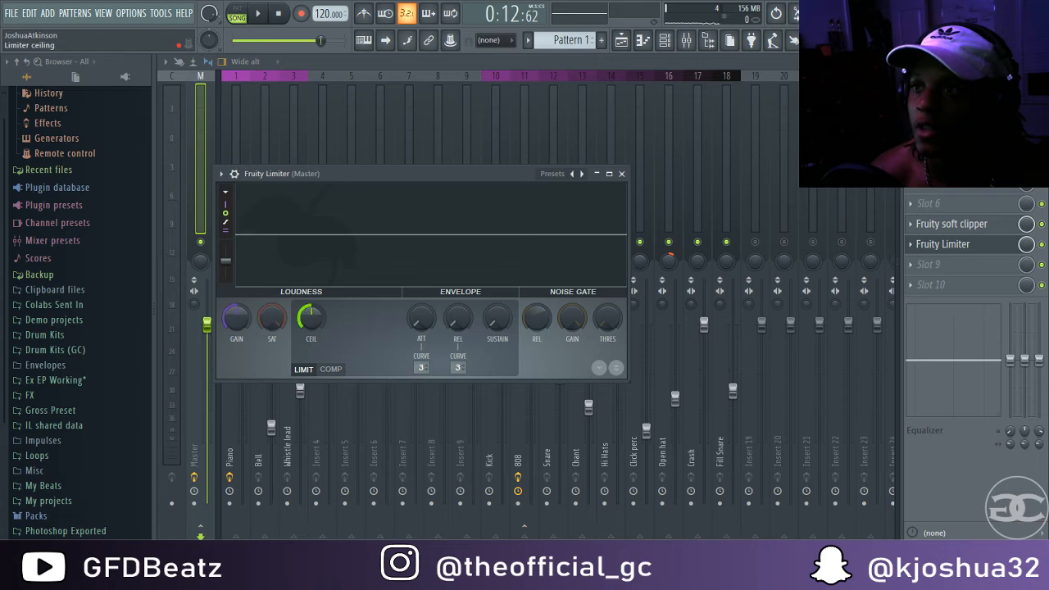
pyautogui.press('space')
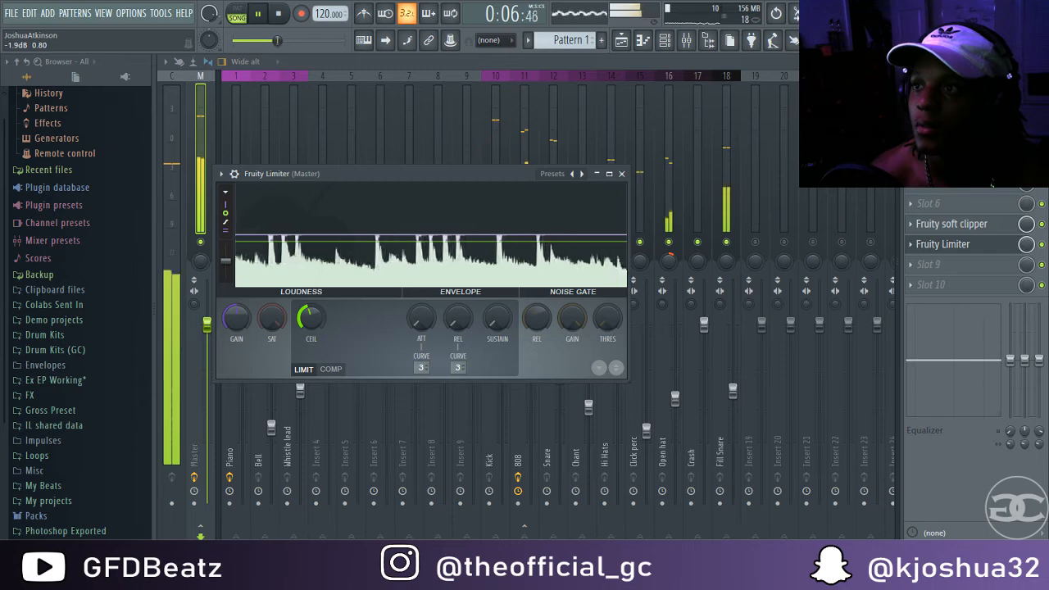
pyautogui.press('space')
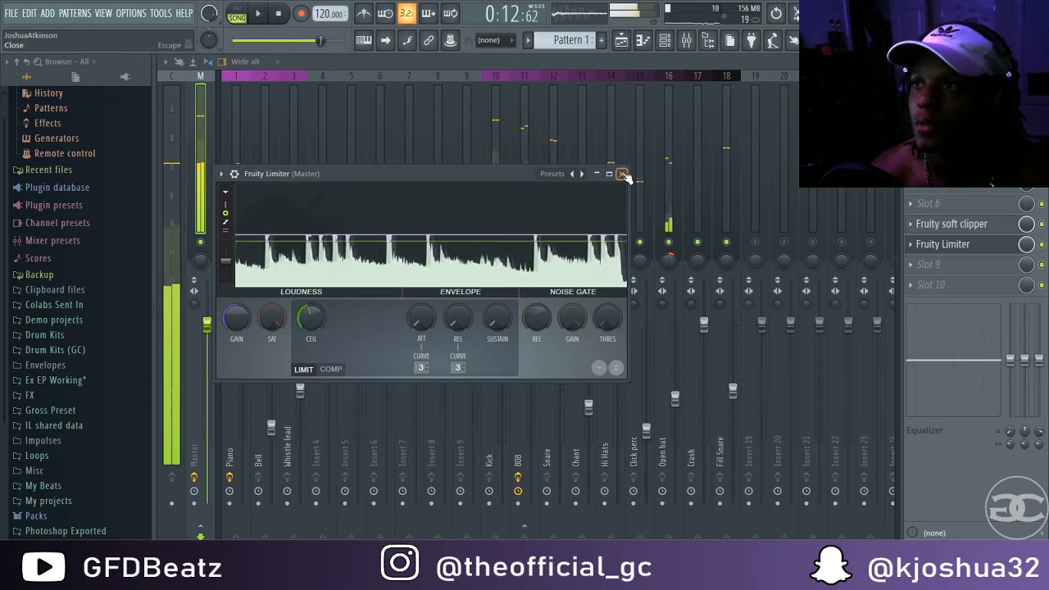
pyautogui.click(622, 175)
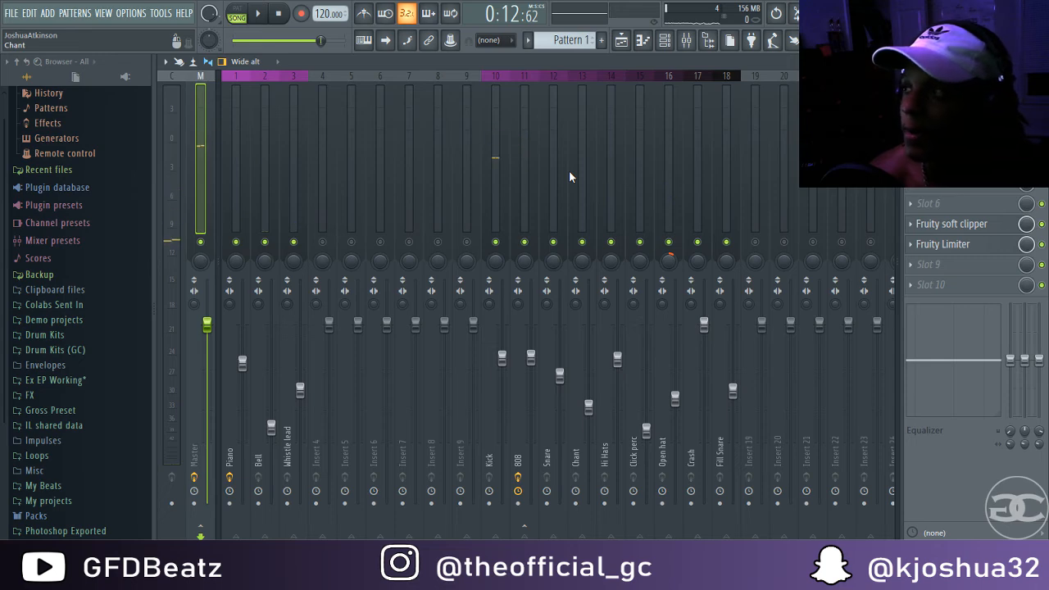
# Add FabFilter Pro-MB to slot 9 of the Master track and load its saved Mix preset.
pyautogui.click(918, 273)
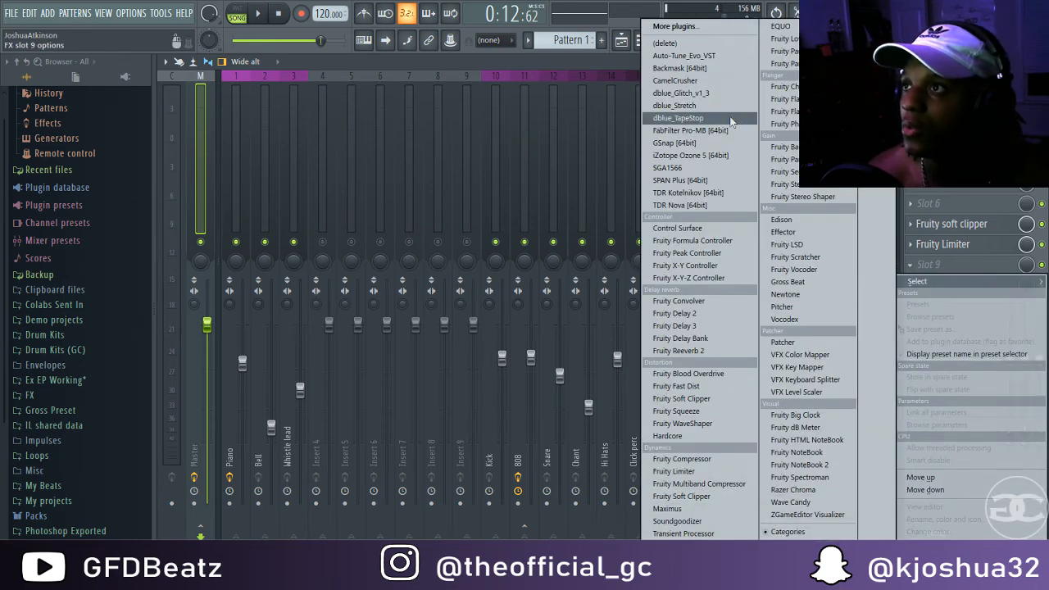
pyautogui.click(688, 131)
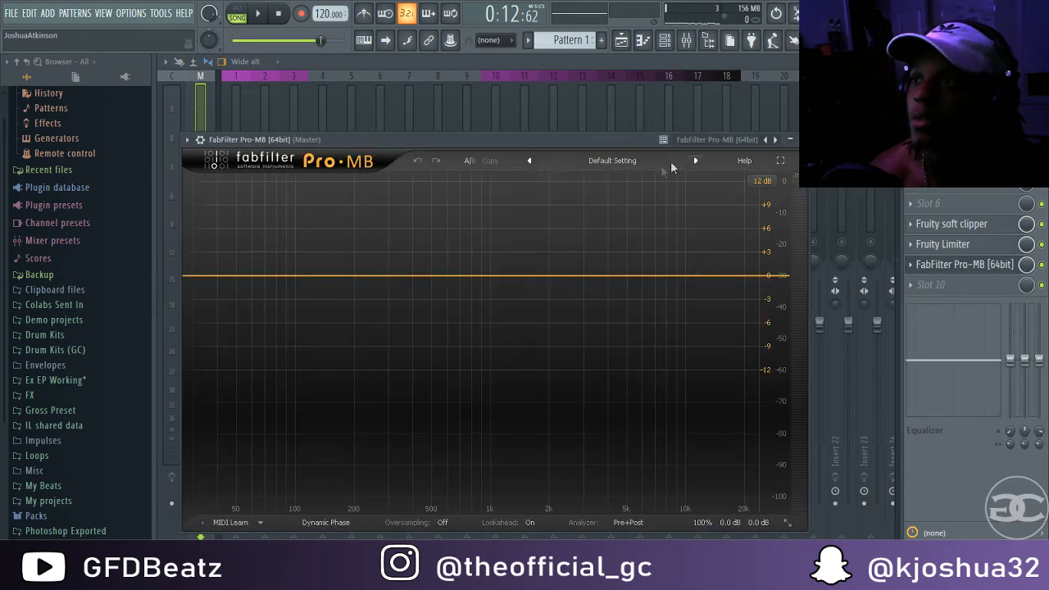
pyautogui.click(766, 140)
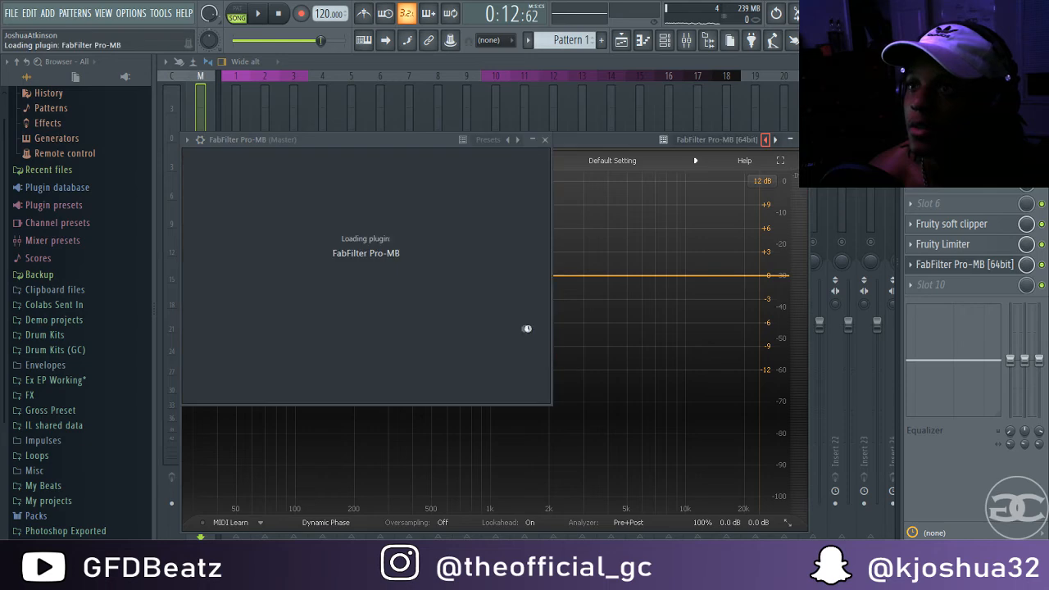
# Set the Pro-MB's output level to 1.9 dB while the beat plays, and close the plugin.
pyautogui.press('space')
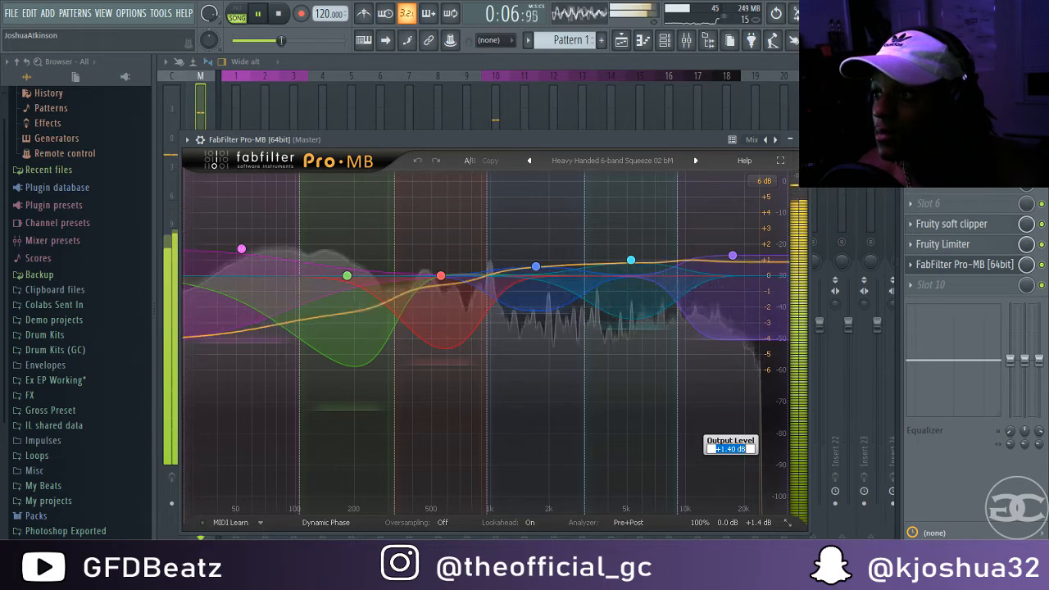
pyautogui.write('1.9')
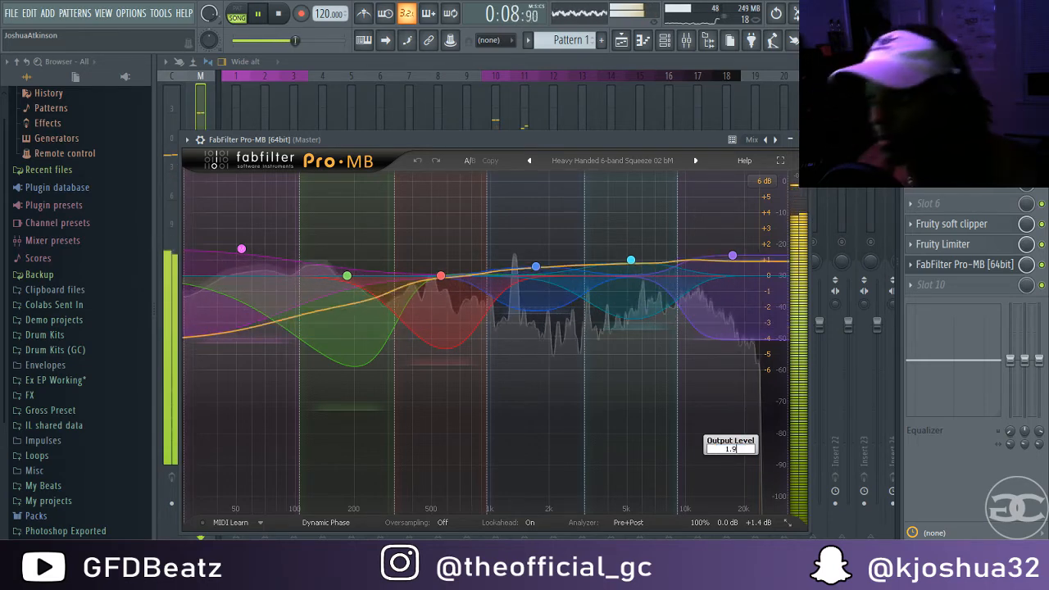
pyautogui.press('Return')
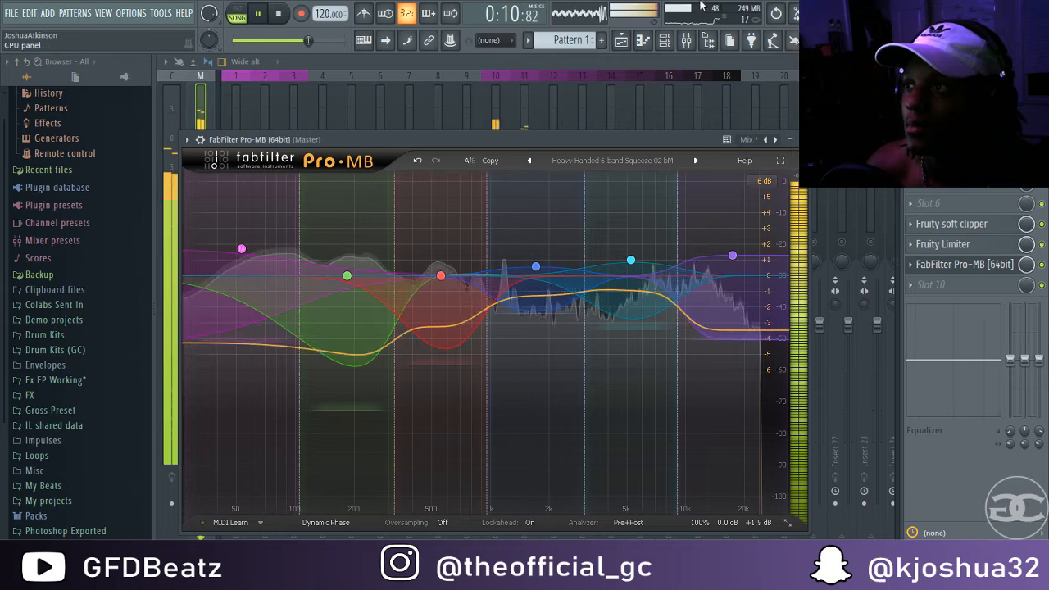
pyautogui.click(802, 139)
# Add a Fruity Multiband Compressor to slot 10 of the Master track with the Mastering 2.4dB preset.
pyautogui.click(969, 286)
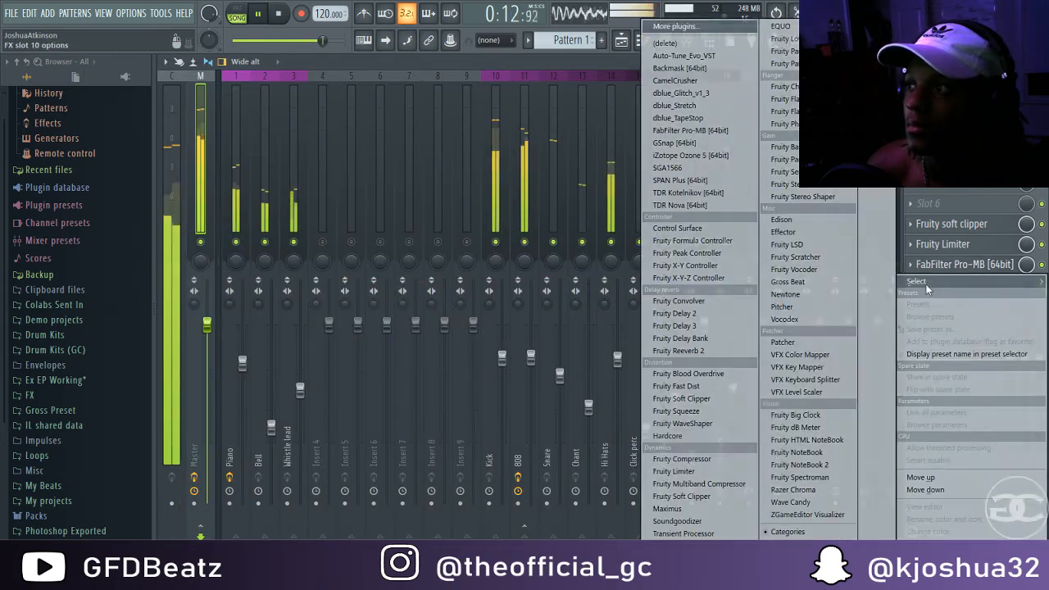
pyautogui.click(710, 484)
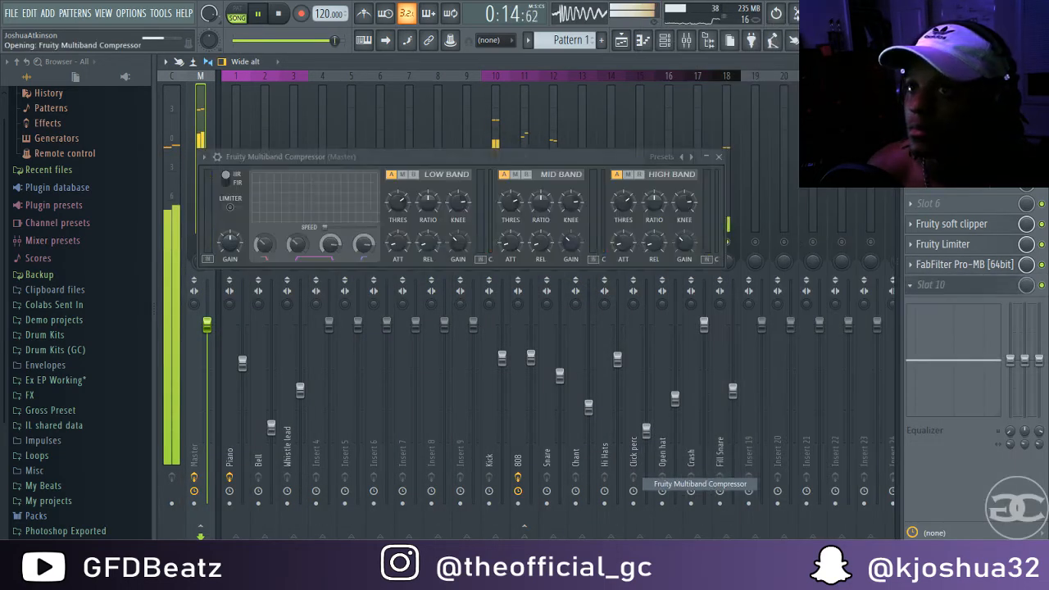
pyautogui.click(655, 157)
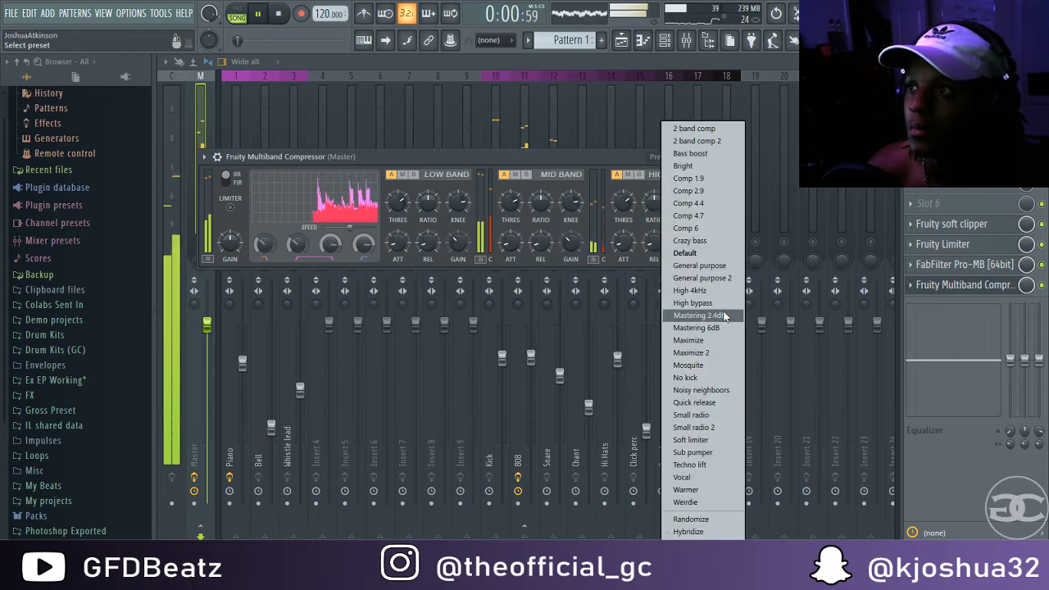
pyautogui.click(697, 315)
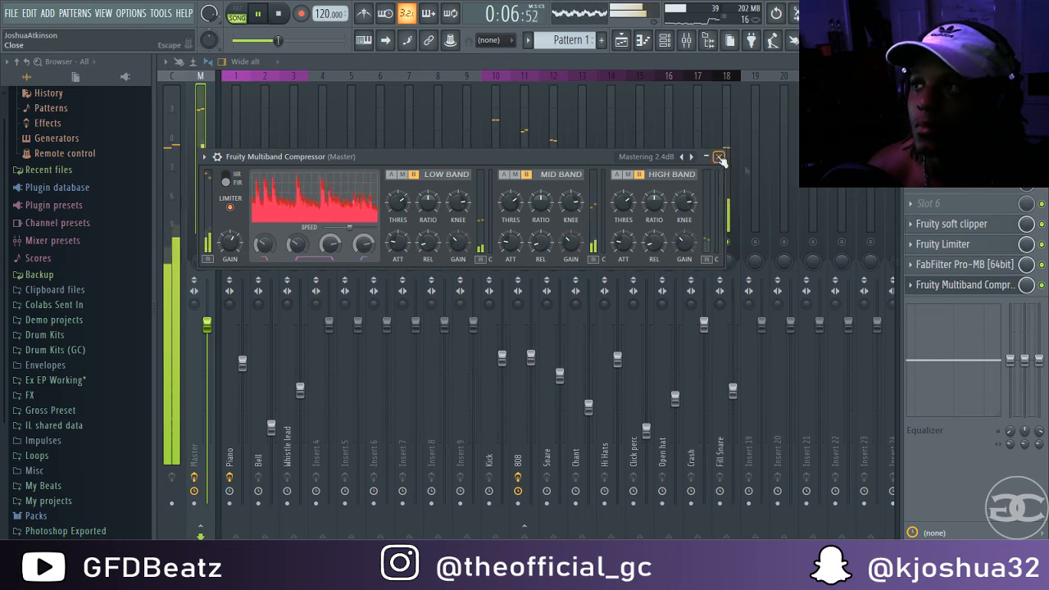
pyautogui.click(718, 156)
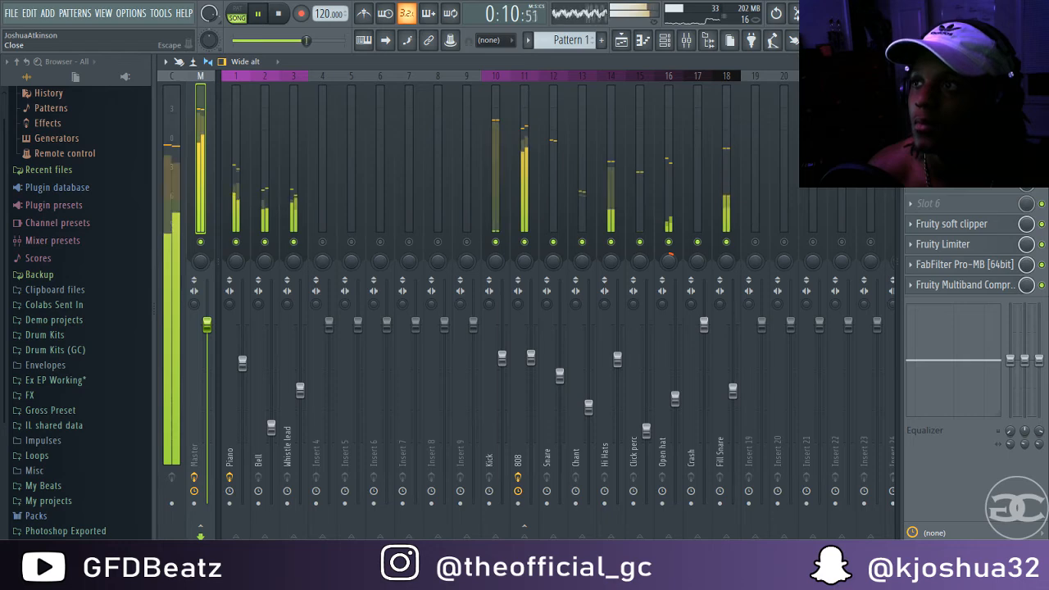
# Close the mixer and channel rack, bring up the Playlist arrangement, and stop playback.
pyautogui.click(1039, 62)
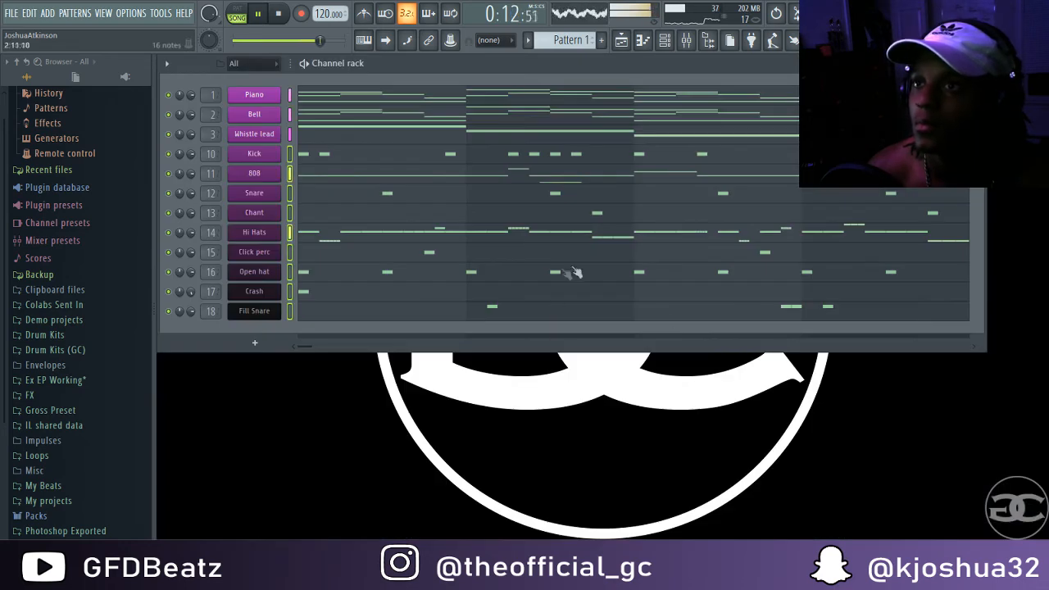
pyautogui.click(665, 40)
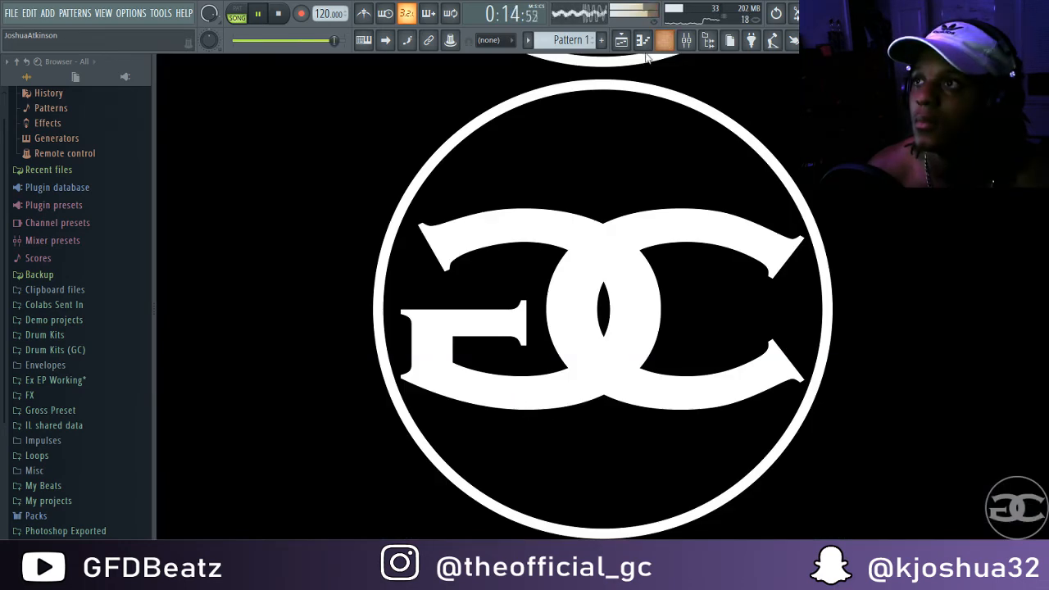
pyautogui.click(621, 39)
pyautogui.press('space')
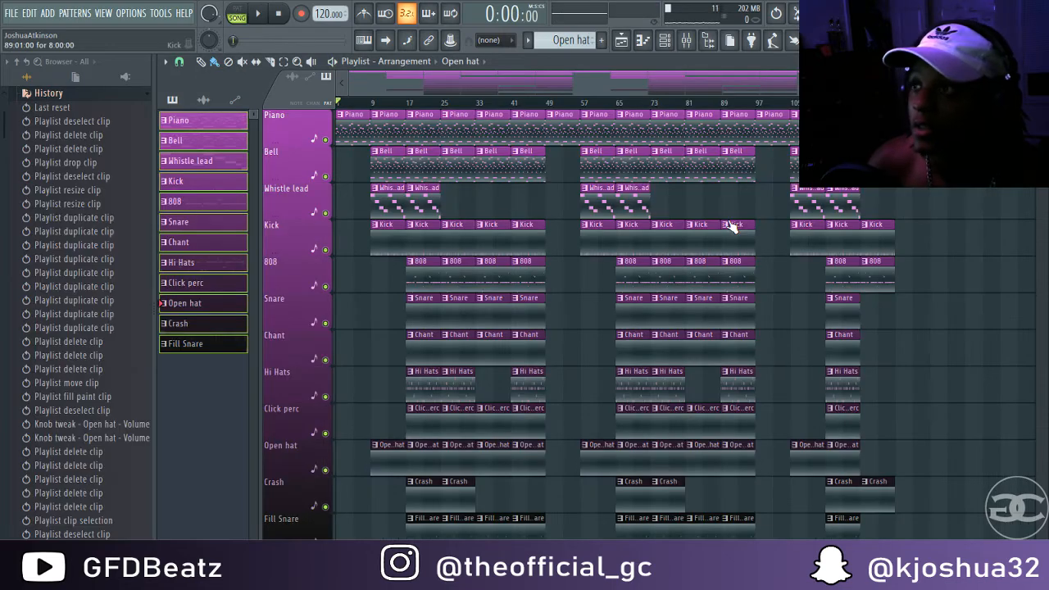